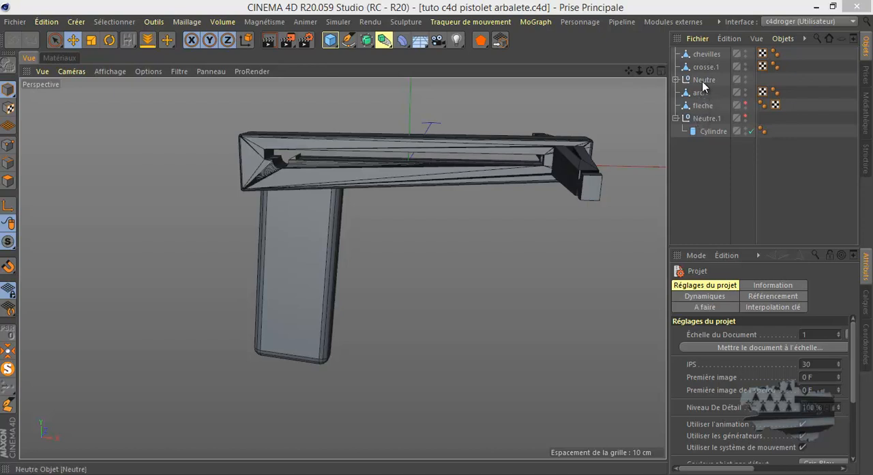
Expand the Neutre group, select Cube.1 and display its position and size coordinates
click(676, 79)
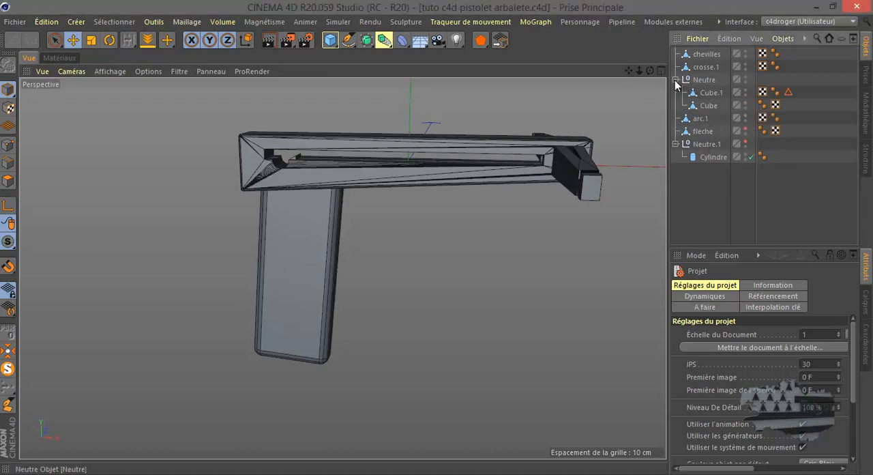
click(710, 93)
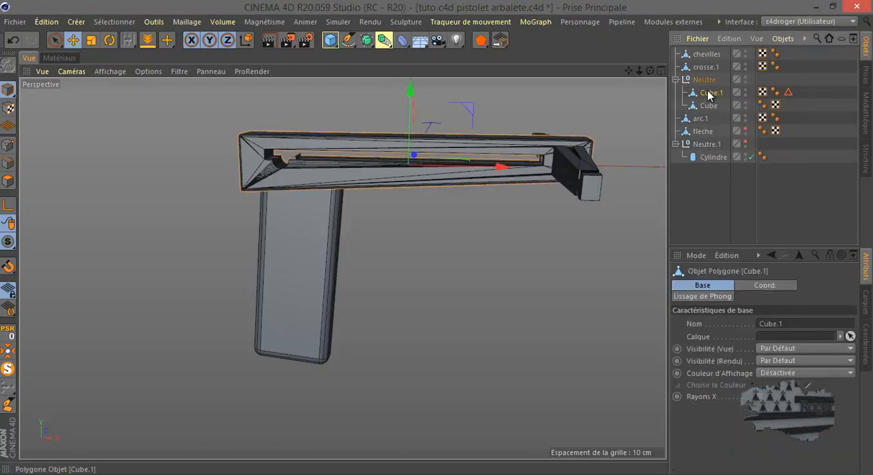
click(867, 344)
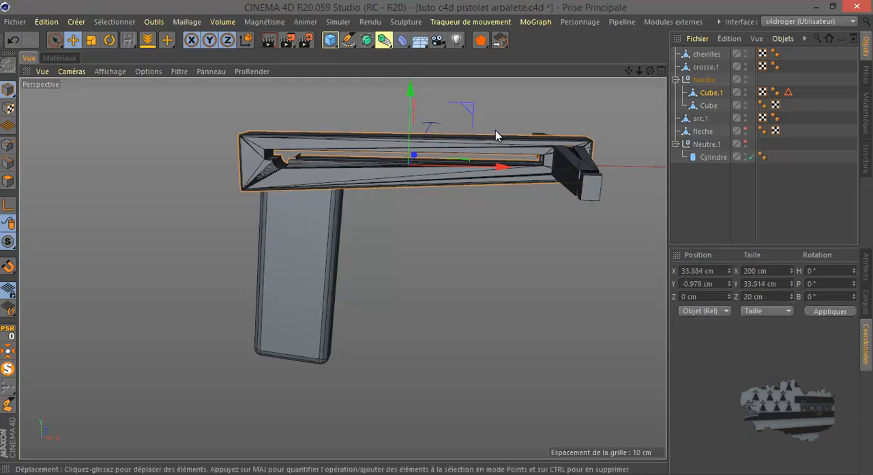
In the top view, measure the distance from the rear end of the crossbow body to its centre
middle_click(537, 260)
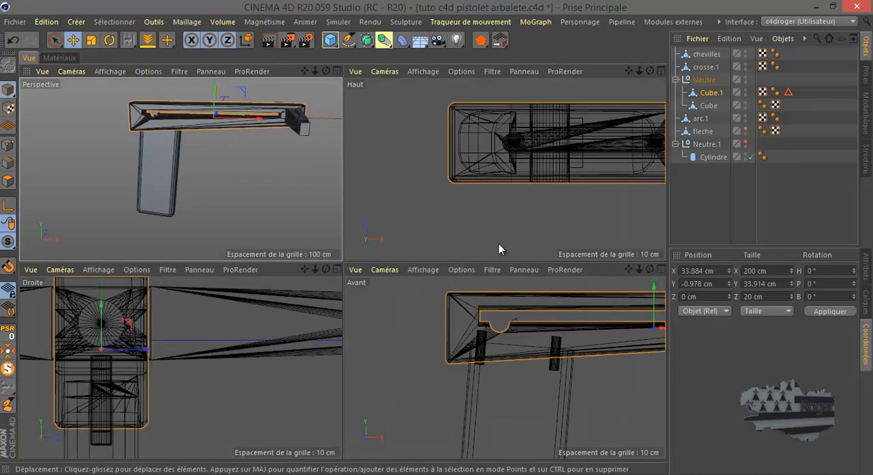
middle_click(497, 244)
scroll(300, 273, down, 5)
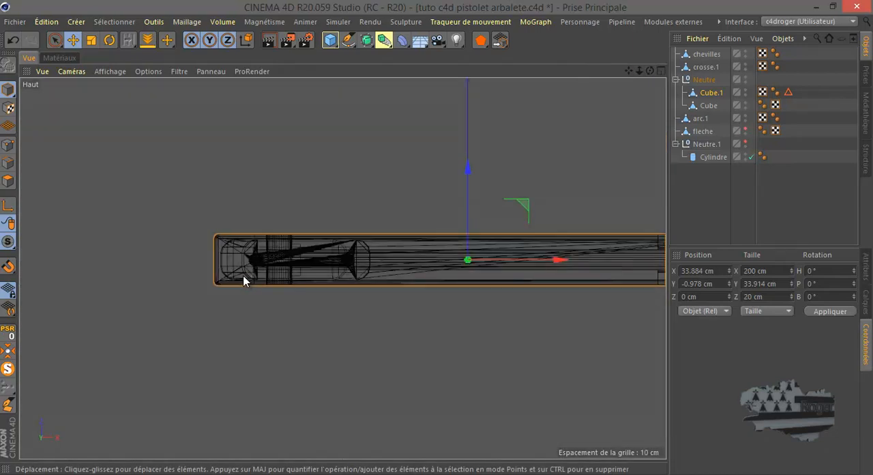
scroll(236, 278, down, 1)
scroll(643, 279, up, 1)
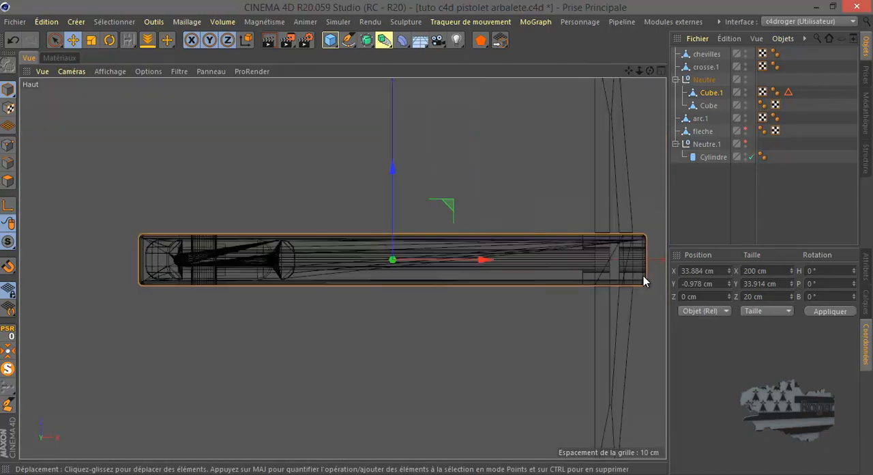
scroll(644, 275, up, 1)
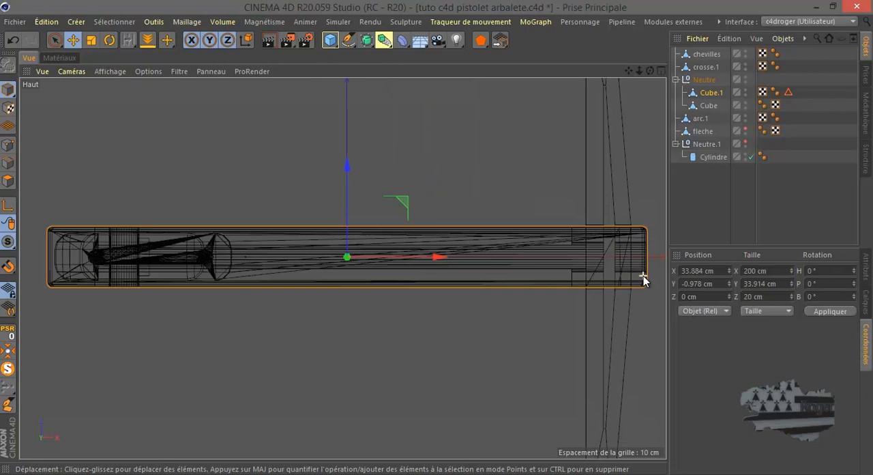
click(155, 25)
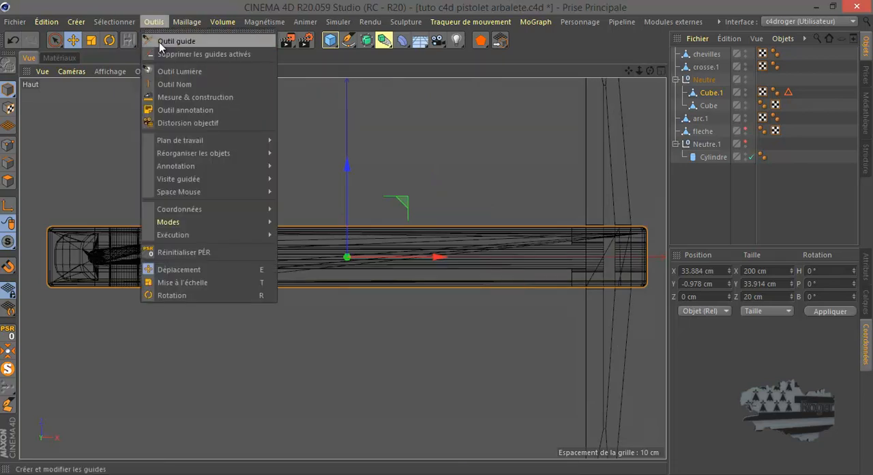
click(167, 97)
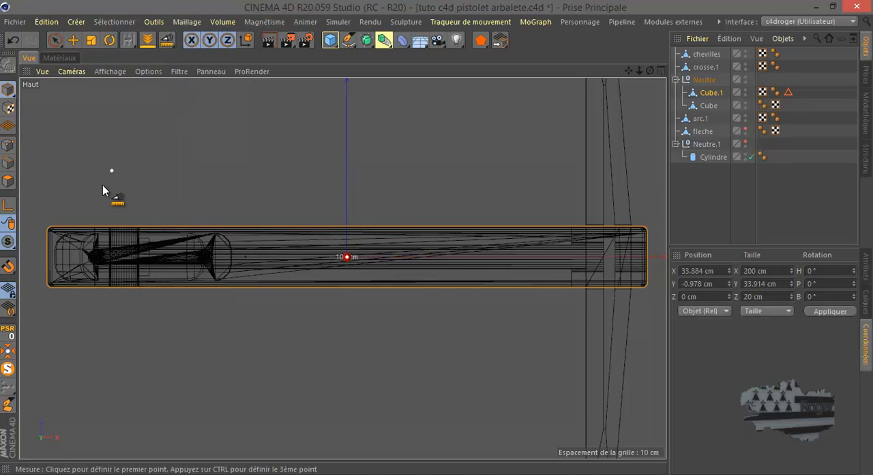
drag(46, 255, 347, 258)
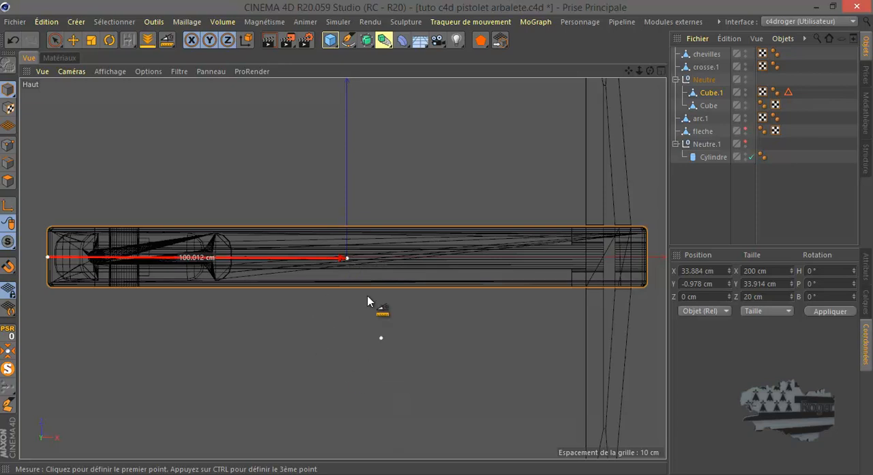
click(344, 257)
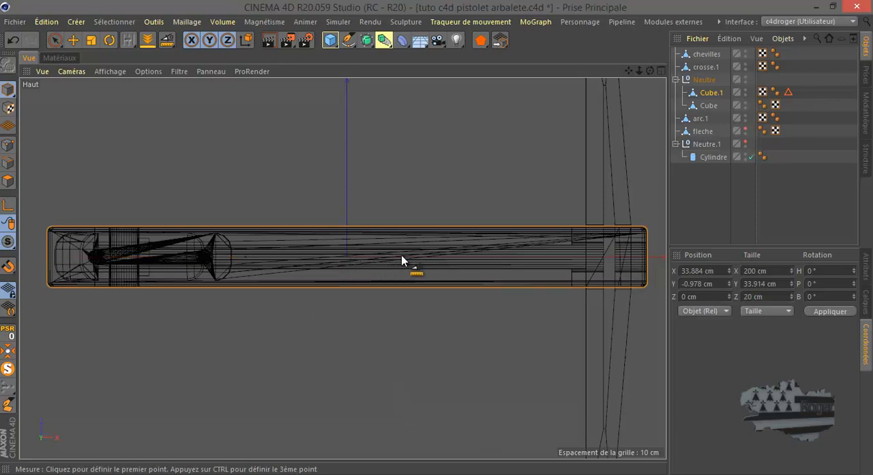
Measure the full length of the crossbow body from end to end in the top view, leaving nothing selected
drag(47, 259, 346, 258)
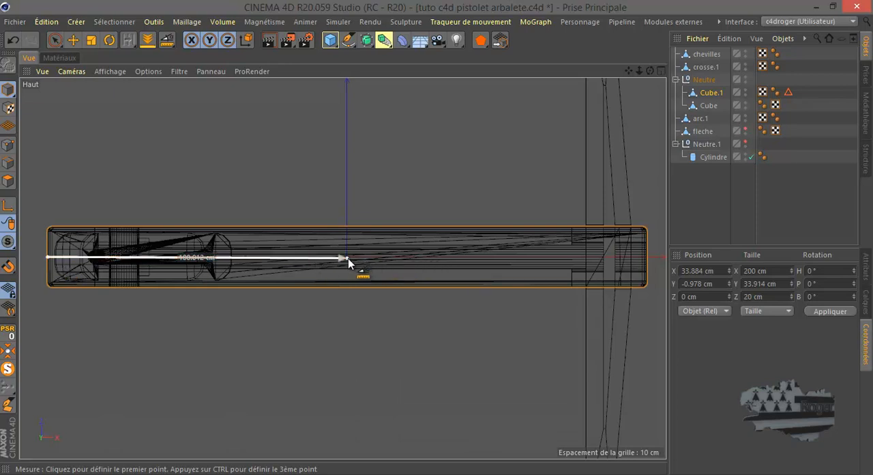
drag(498, 264, 647, 258)
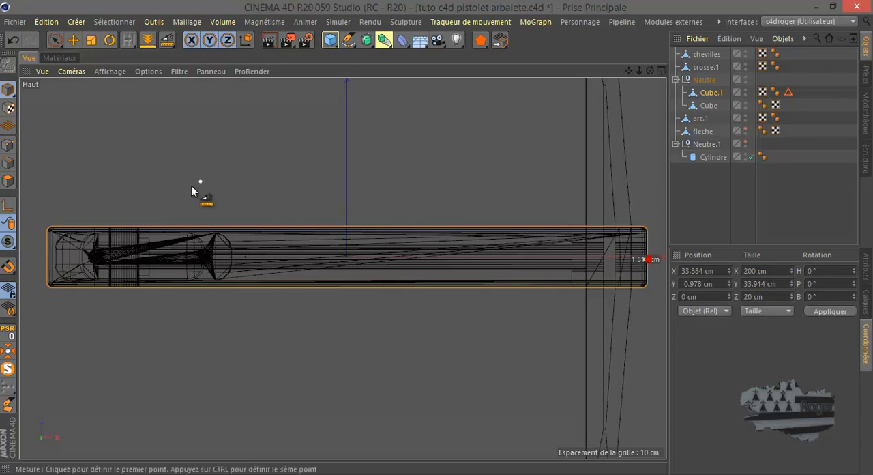
drag(45, 256, 644, 259)
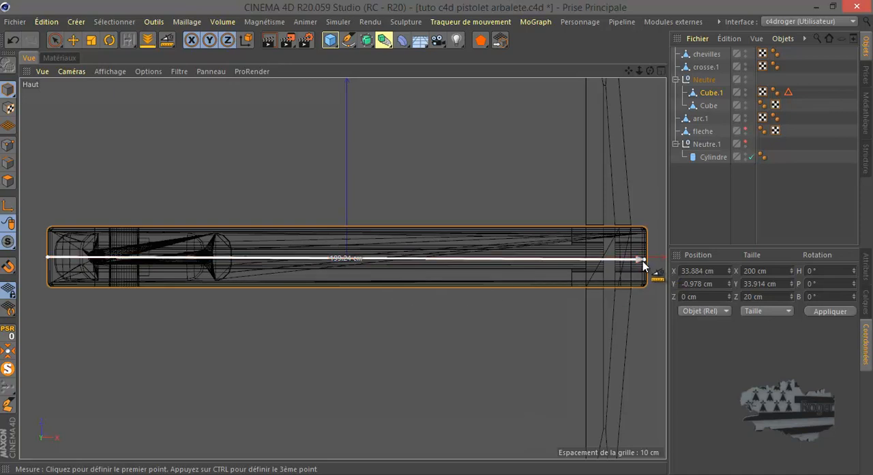
drag(645, 259, 650, 260)
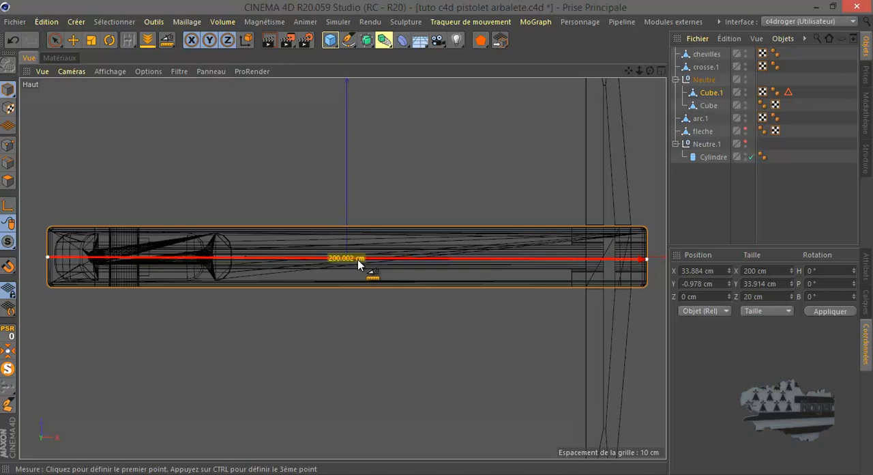
click(73, 39)
click(313, 164)
In the front view, add a reference cube and set its X, Y and Z sizes to 20 cm
middle_click(338, 253)
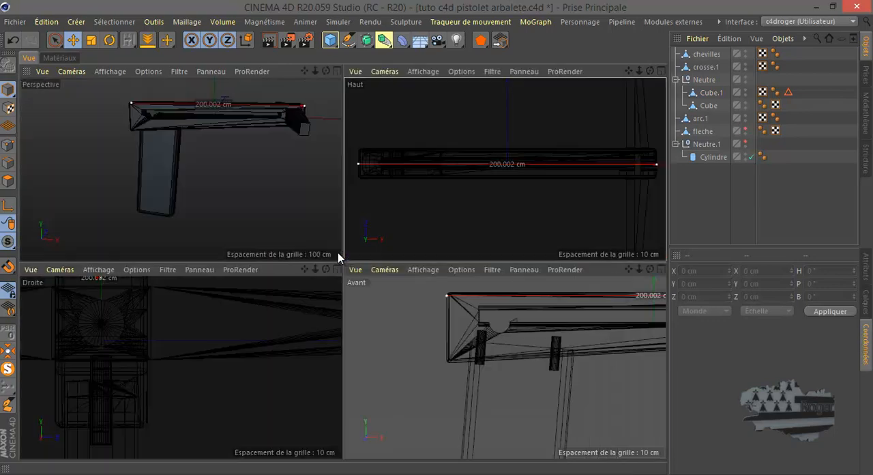
middle_click(404, 315)
scroll(268, 302, down, 2)
scroll(272, 247, down, 4)
scroll(424, 184, up, 4)
scroll(423, 185, down, 2)
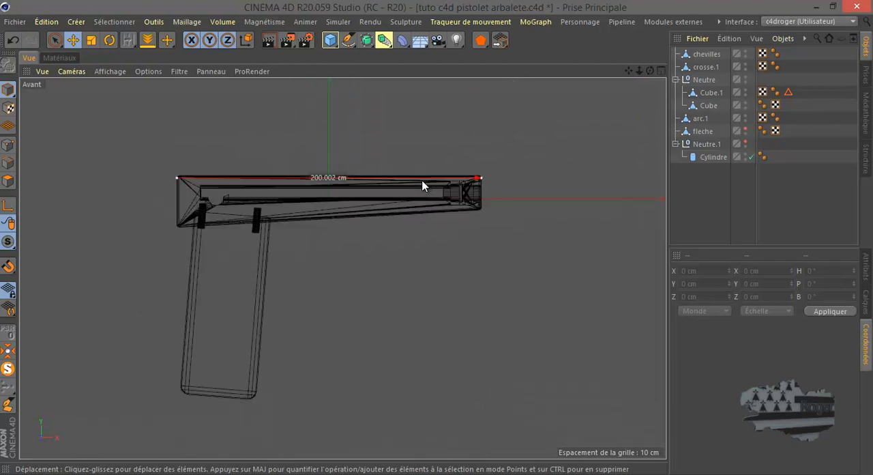
click(330, 40)
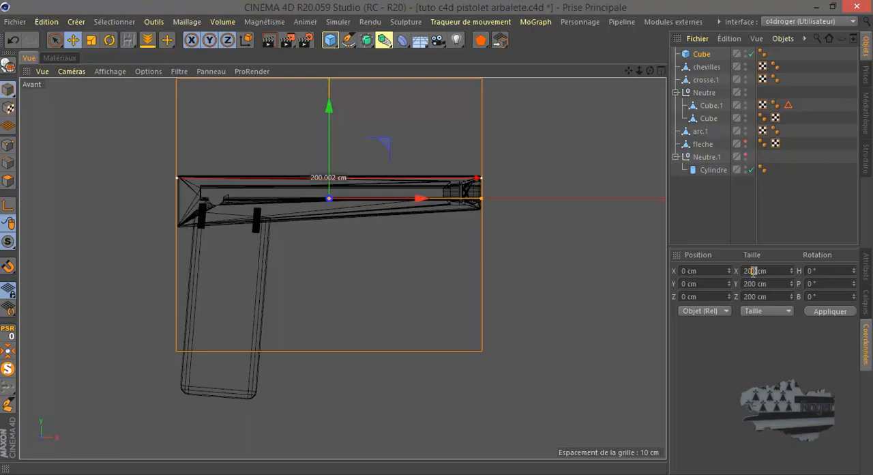
key(BackSpace)
key(Return)
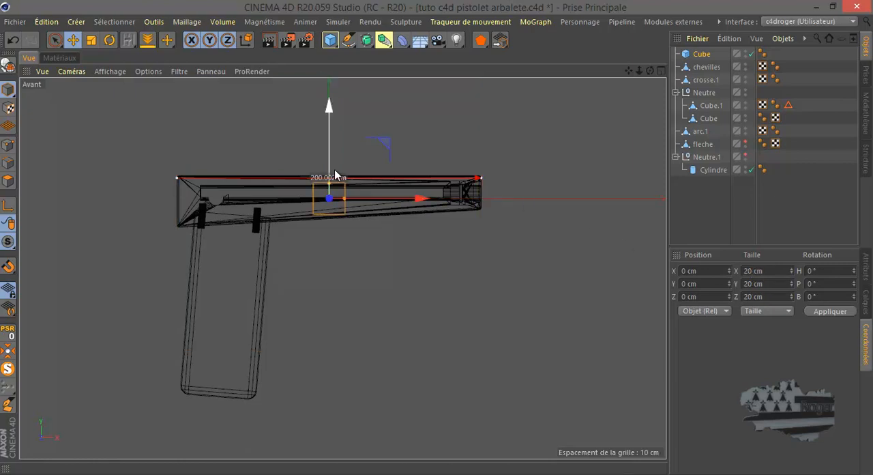
Group all the crossbow pistol objects from chevilles to Cylindre, leaving the reference cube outside the group
scroll(335, 172, up, 5)
scroll(402, 213, up, 3)
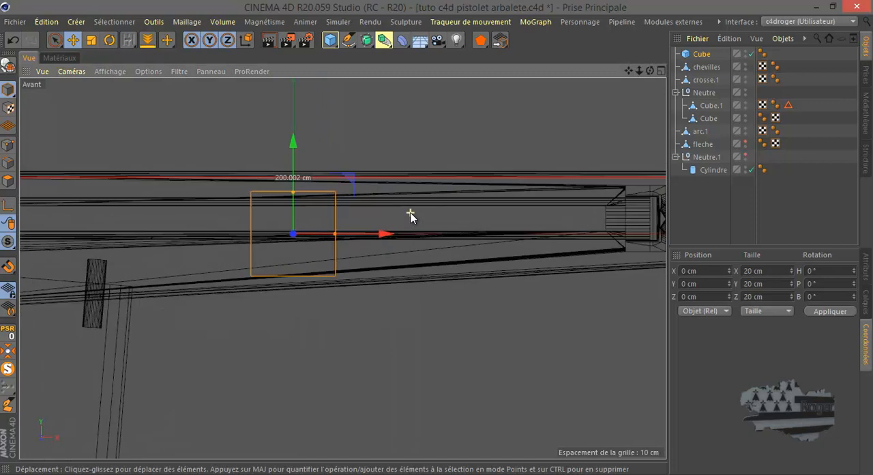
scroll(409, 215, down, 3)
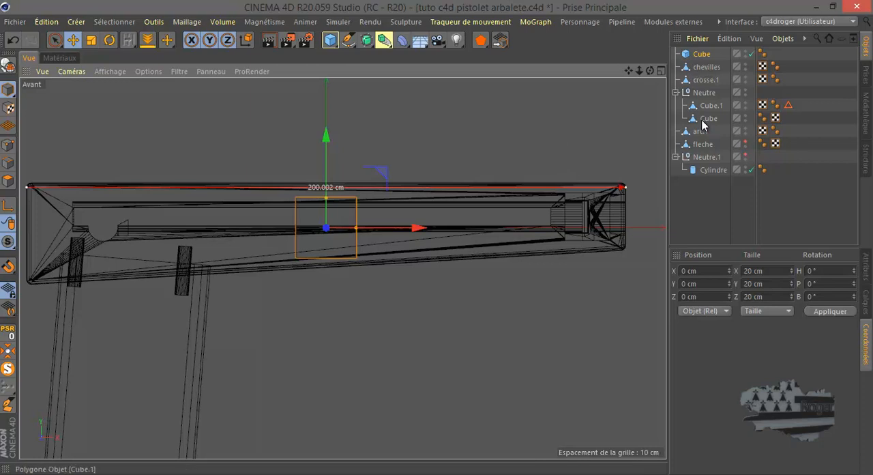
drag(715, 202, 707, 70)
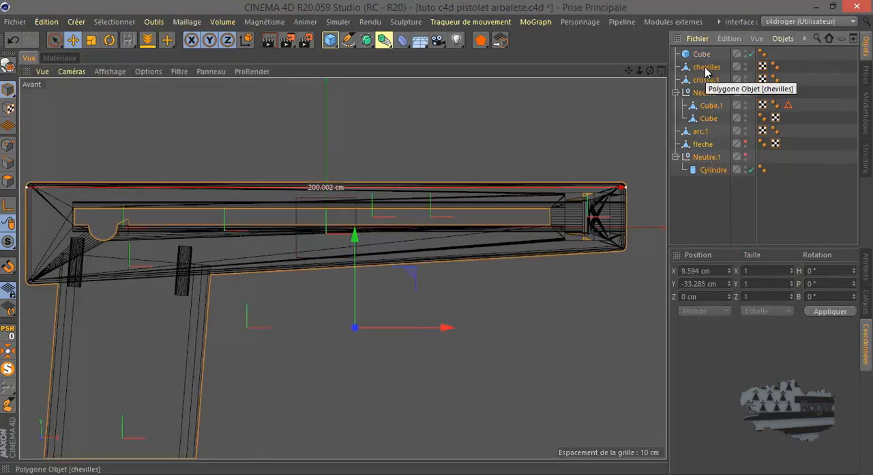
key(alt+g)
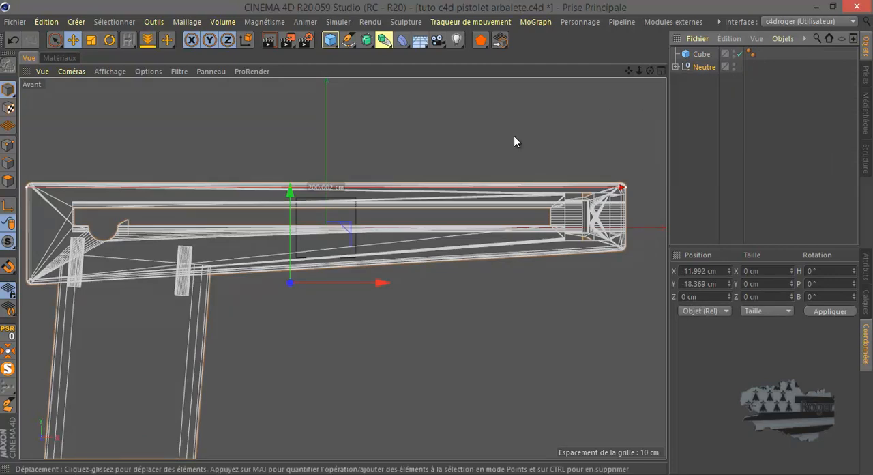
Scale the pistol group down close to the reference cube's width and move it over the cube, to about X -1.5 cm, Y -0.2 cm
scroll(514, 137, down, 2)
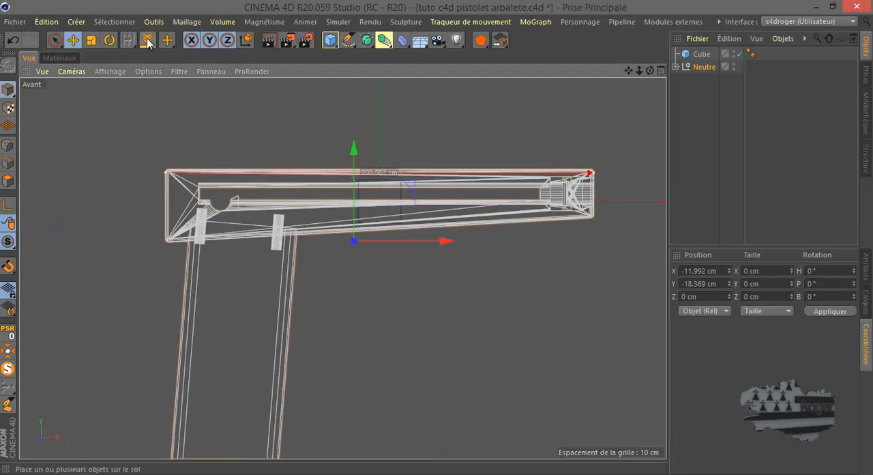
click(91, 40)
drag(589, 93, 254, 321)
scroll(357, 224, up, 3)
scroll(358, 224, up, 2)
click(73, 40)
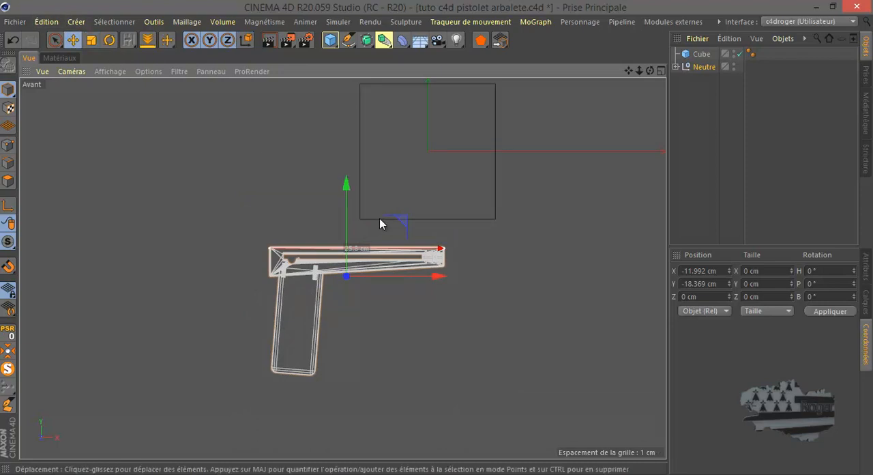
drag(397, 219, 474, 101)
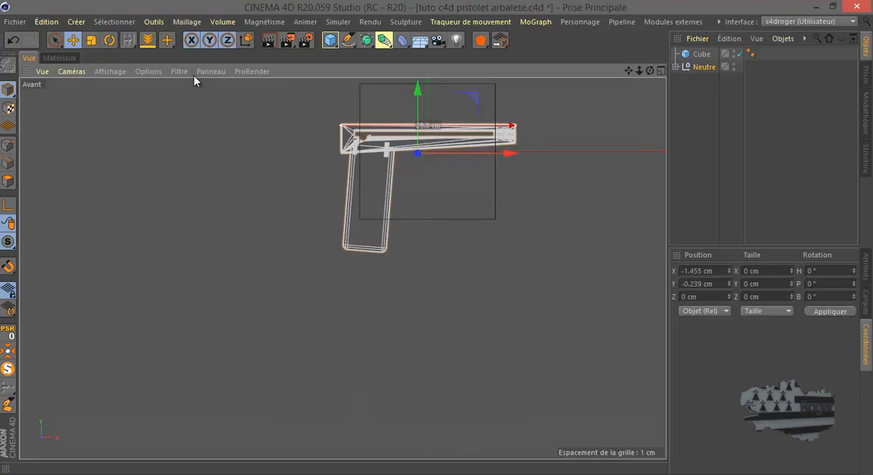
Scale the group further down to a body length of about 20.1 cm and align it with the cube at about X -1.28 cm
key(t)
drag(250, 166, 191, 224)
scroll(384, 131, up, 5)
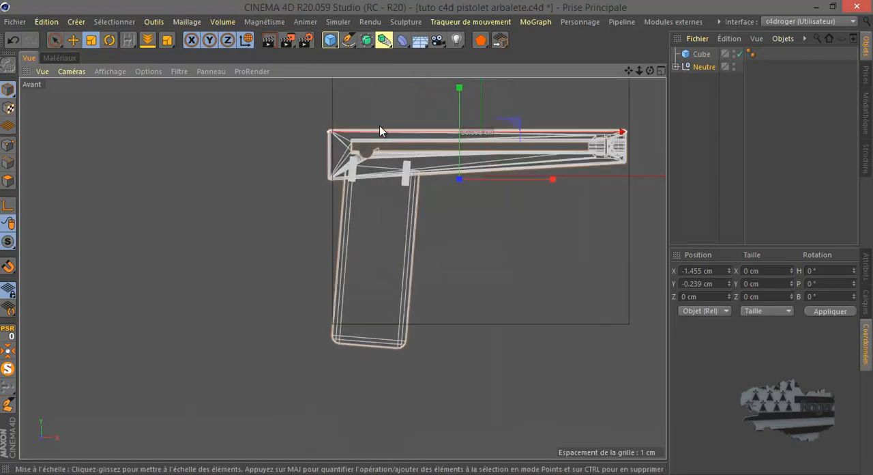
drag(627, 70, 434, 238)
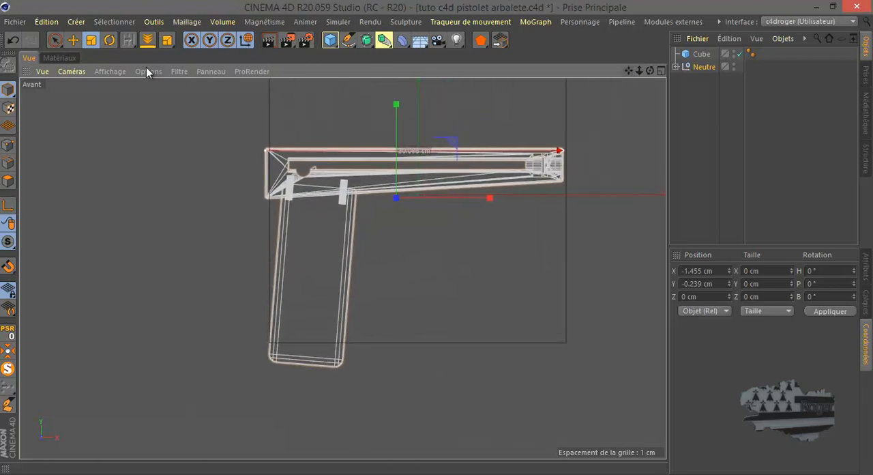
key(e)
drag(485, 198, 489, 200)
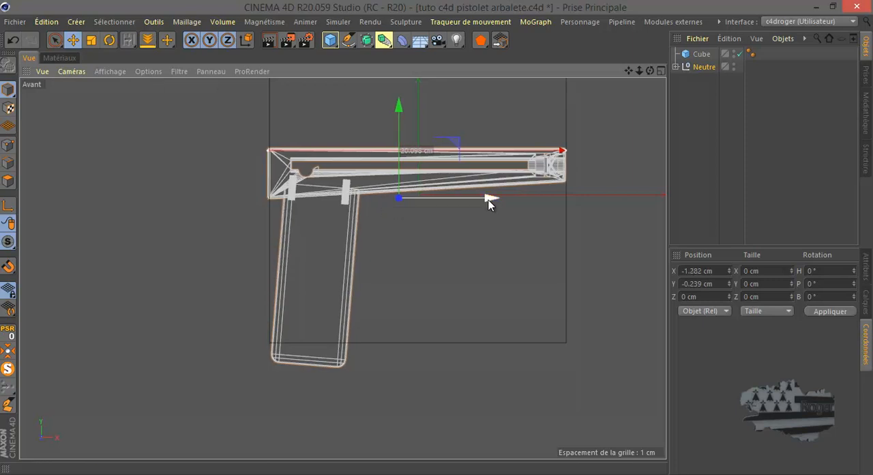
Deselect the group and check the scaled body's length label in the front view, then compare it with the cube in perspective
scroll(424, 158, up, 8)
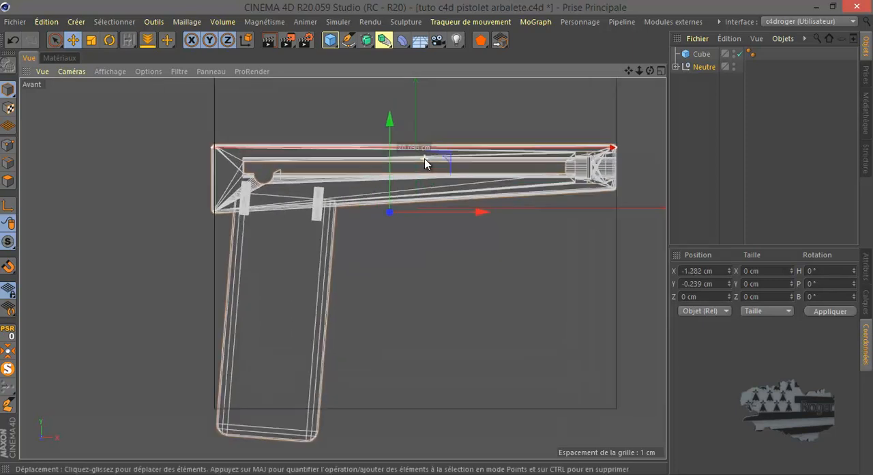
scroll(402, 153, up, 6)
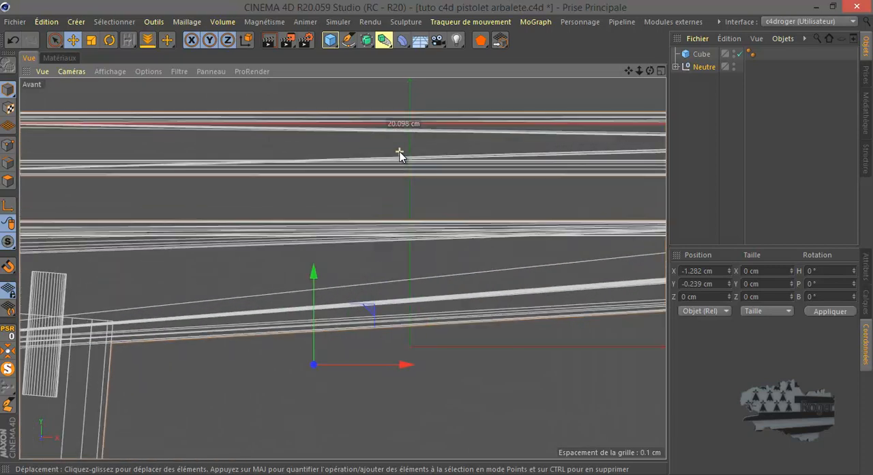
click(489, 404)
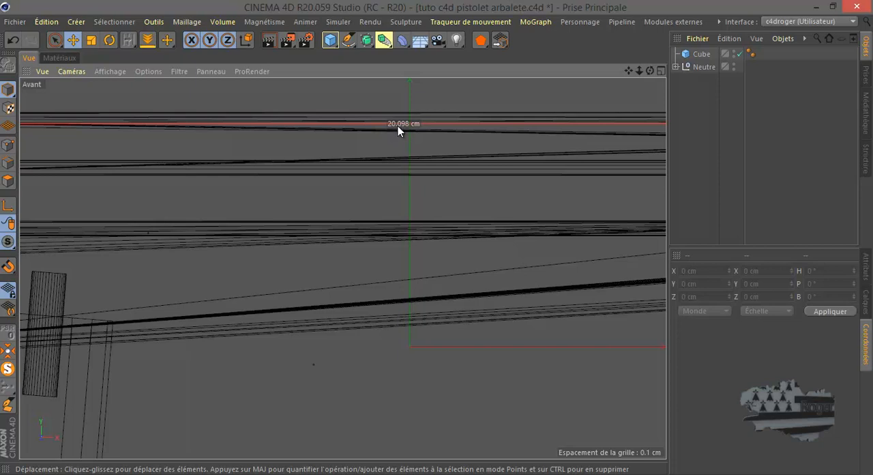
scroll(404, 186, down, 8)
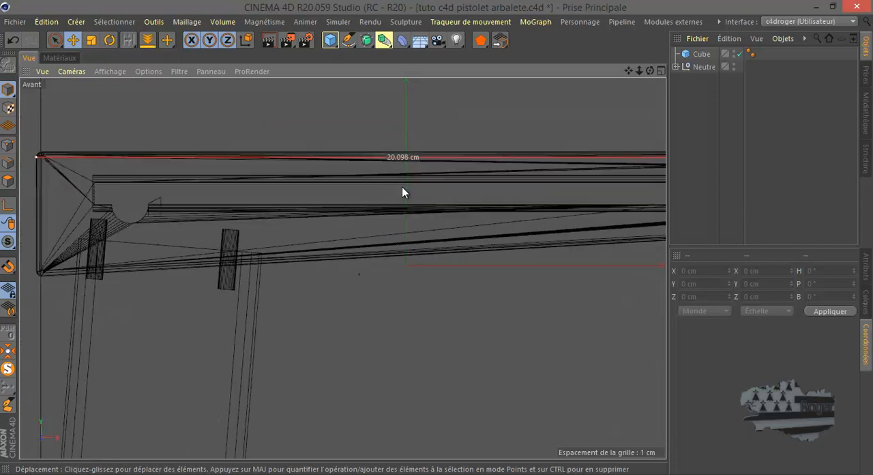
middle_click(386, 285)
middle_click(300, 192)
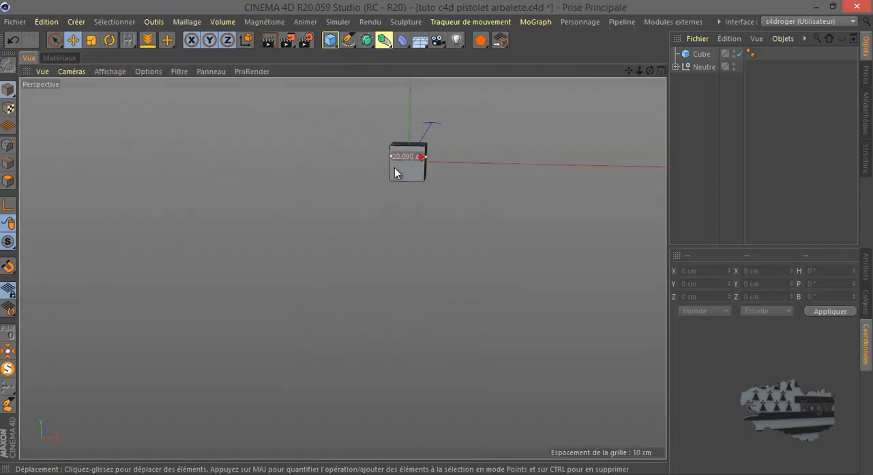
scroll(403, 159, up, 7)
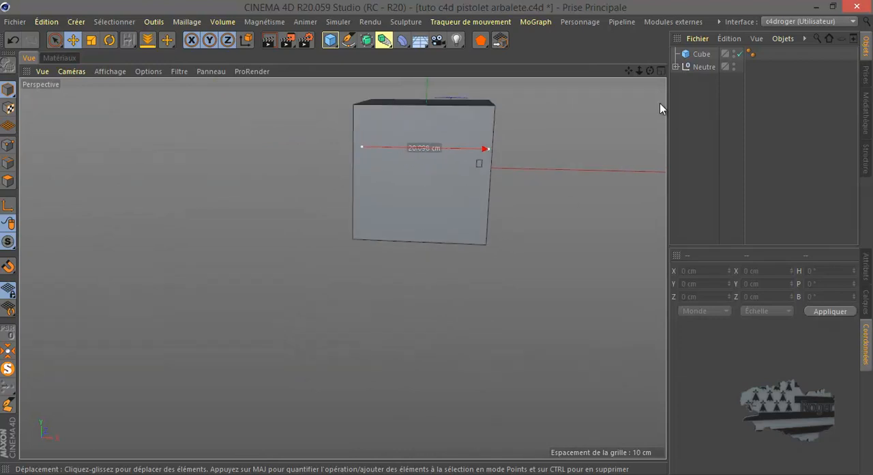
Flatten the reference cube to about 1.86 cm high and raise it to about Y 0.16 cm, near the pistol body's underside
click(701, 54)
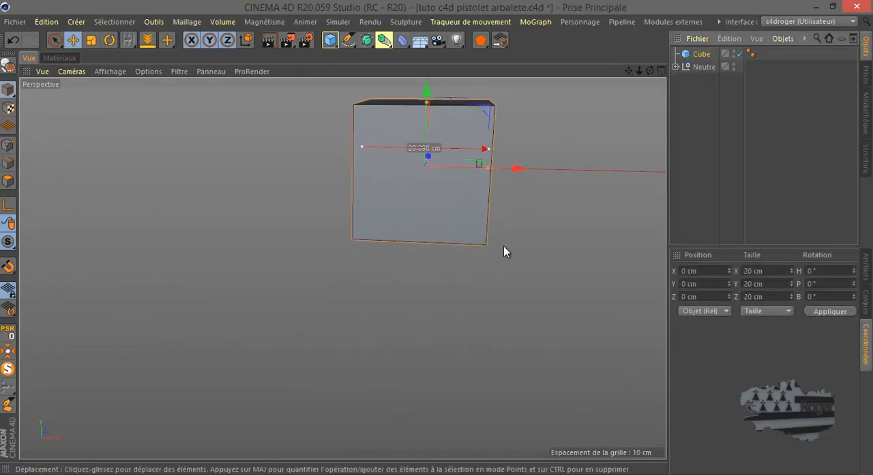
middle_click(481, 250)
scroll(458, 318, up, 5)
middle_click(455, 313)
scroll(453, 308, down, 3)
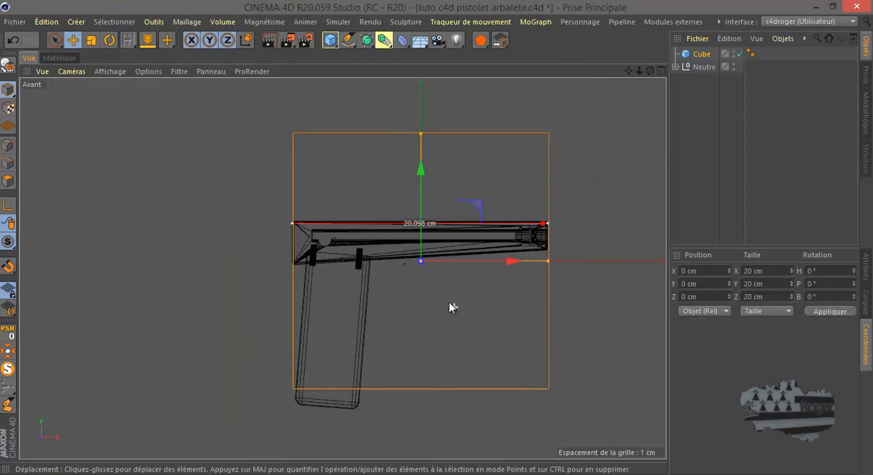
drag(422, 136, 418, 249)
scroll(413, 258, up, 3)
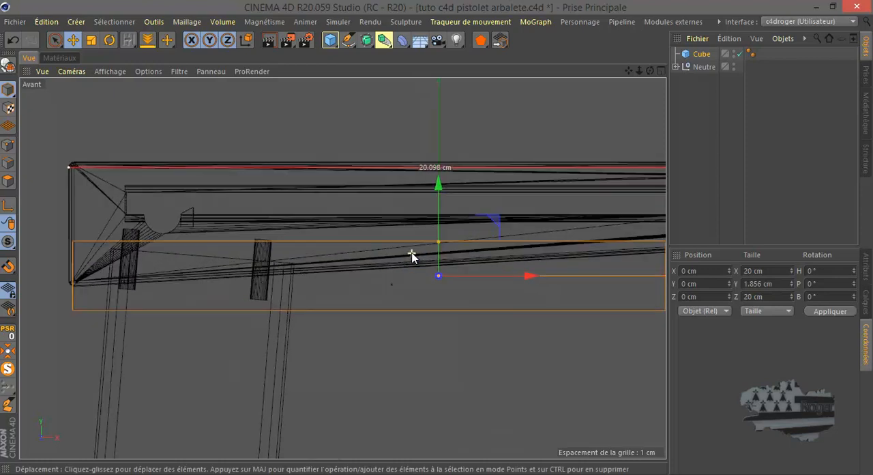
drag(437, 190, 436, 185)
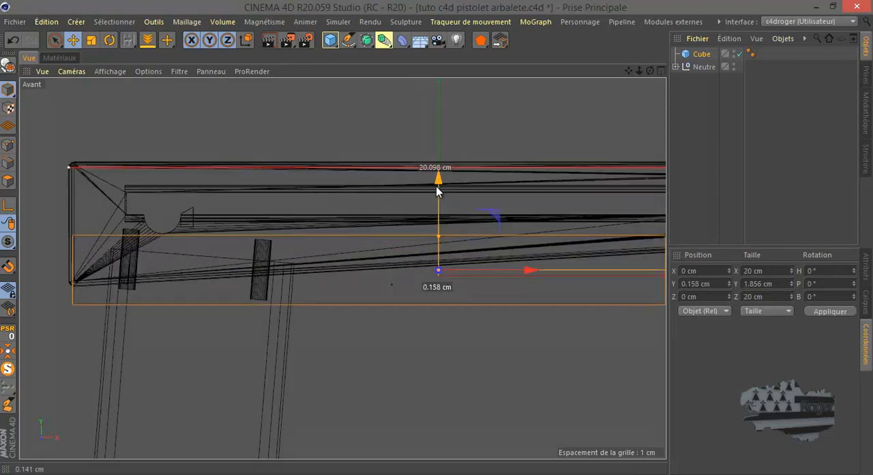
Reduce the flattened cube's height further and set its Y size to 1.5 cm
scroll(304, 249, down, 3)
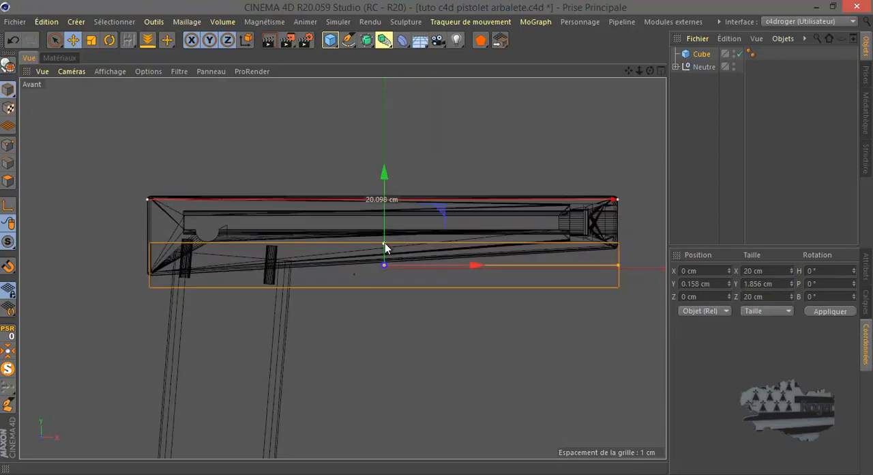
drag(385, 245, 386, 251)
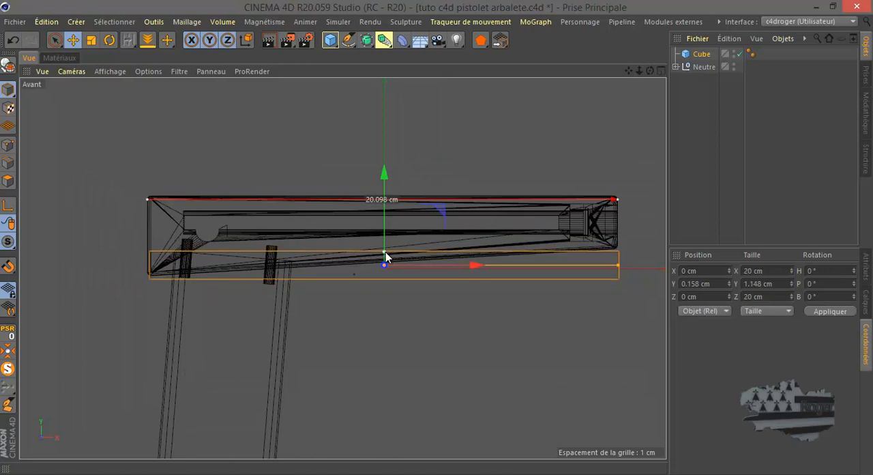
click(867, 266)
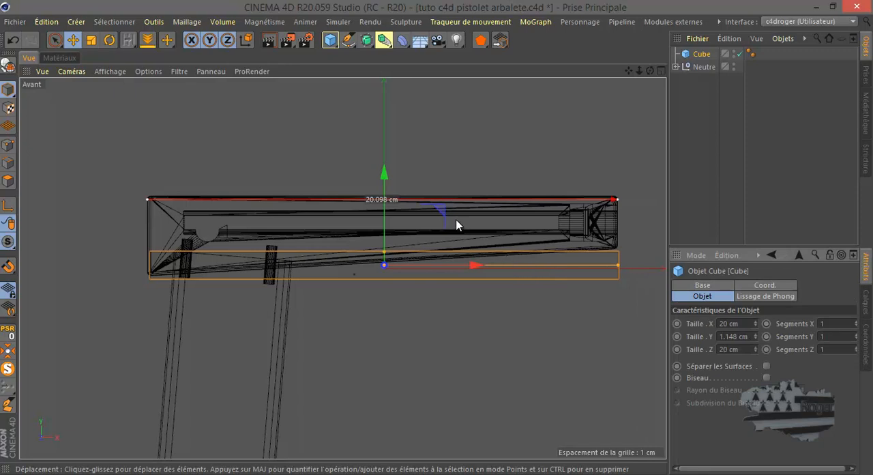
double_click(730, 337)
text(1)
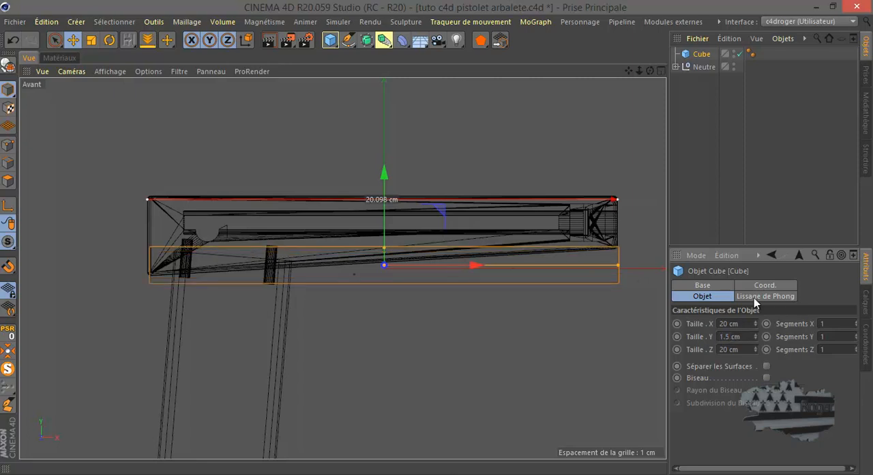
Shorten the block to about 7.7 cm in X and place it across the top of the handle, slightly raised against the body
drag(618, 265, 343, 266)
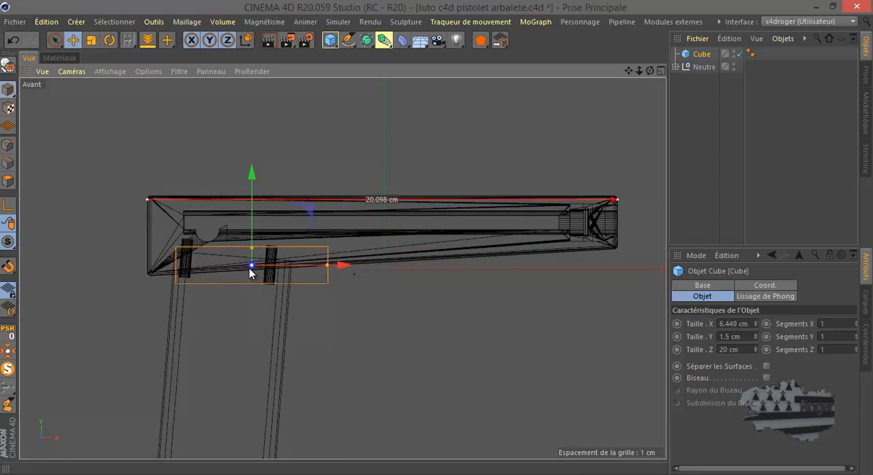
scroll(253, 270, up, 3)
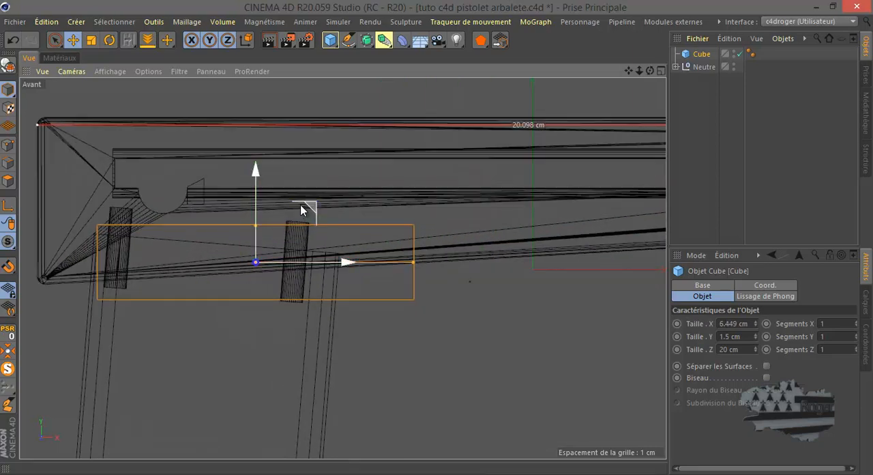
drag(255, 192, 256, 180)
drag(415, 255, 446, 258)
drag(347, 256, 399, 256)
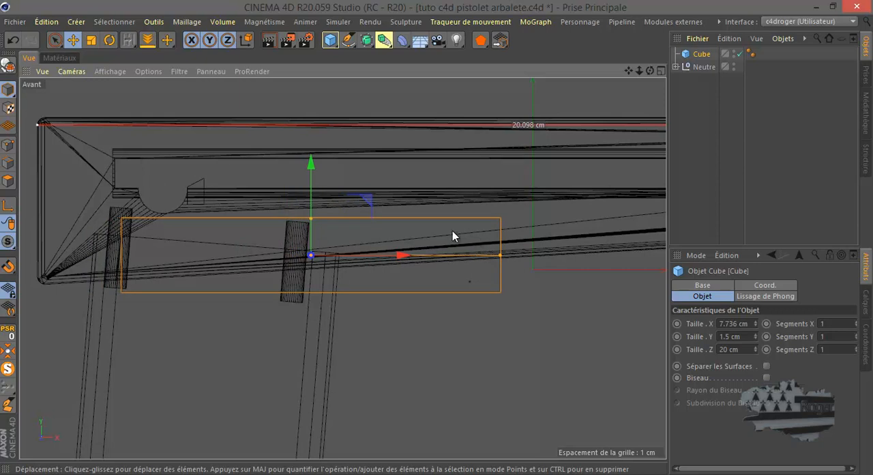
Narrow the block around the pistol body in the top view and set its Z size to 2.5 cm
middle_click(414, 236)
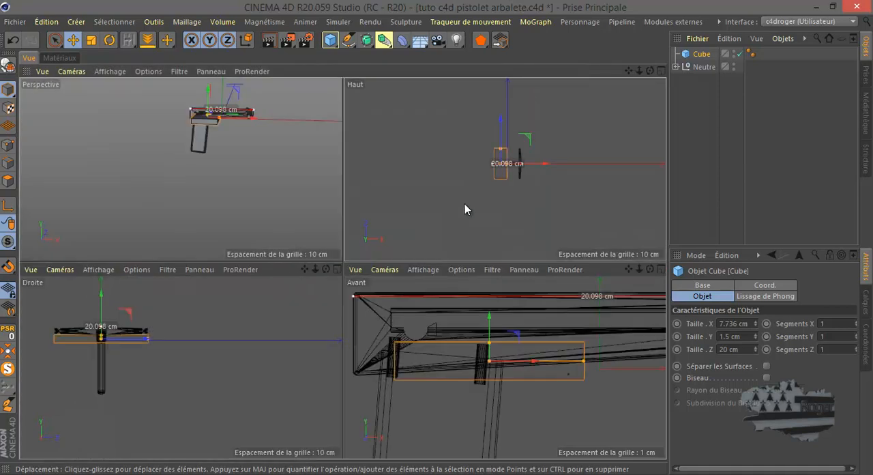
middle_click(466, 206)
scroll(321, 260, up, 8)
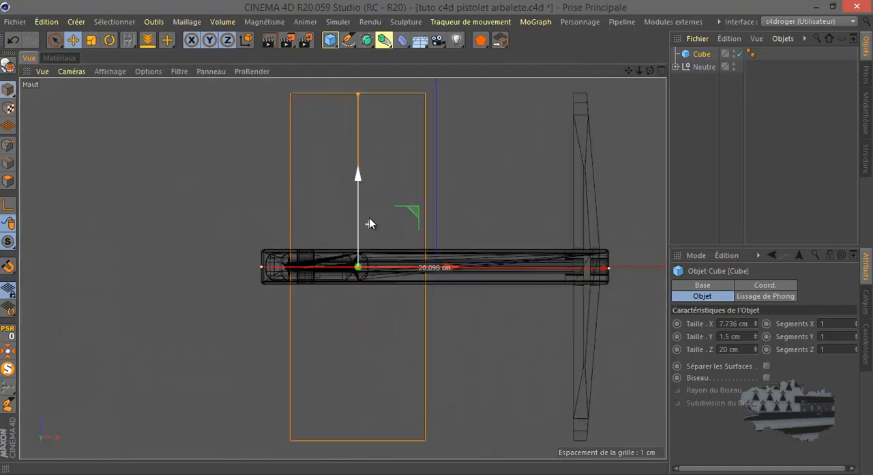
drag(359, 95, 361, 248)
scroll(359, 265, up, 4)
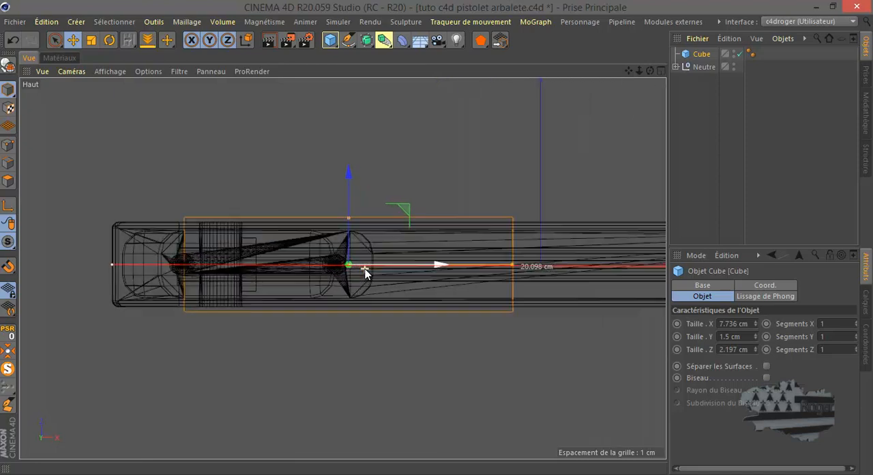
drag(347, 214, 348, 212)
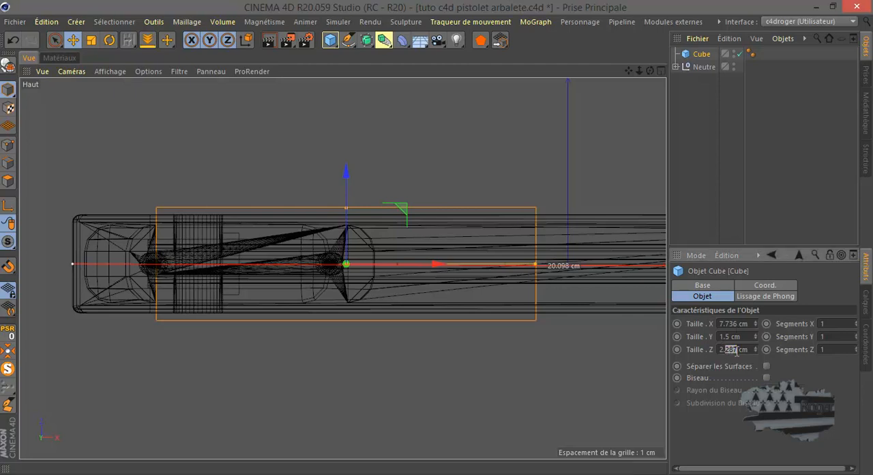
text(5)
key(Return)
key(Return)
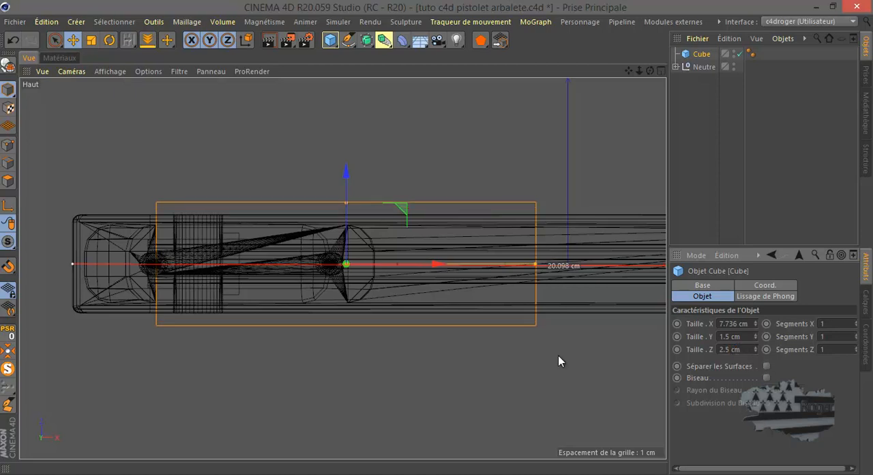
Examine from several angles in perspective how the block fits around the body above the handle
middle_click(427, 293)
middle_click(290, 199)
scroll(399, 162, up, 8)
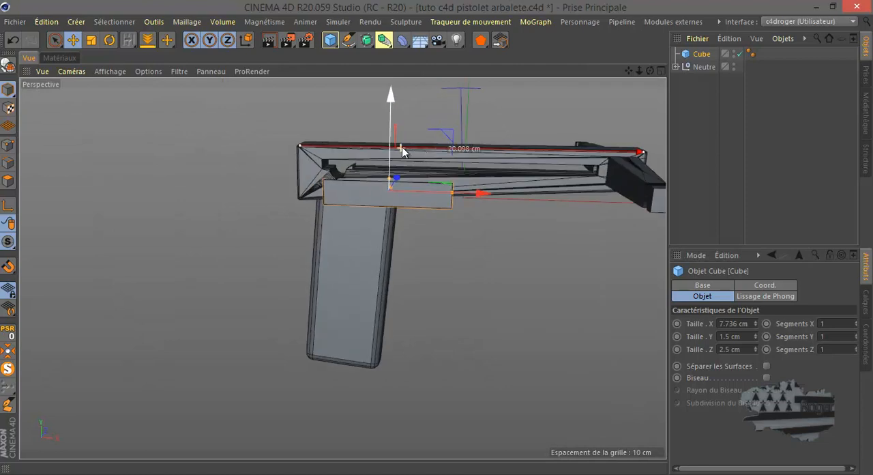
drag(650, 71, 436, 237)
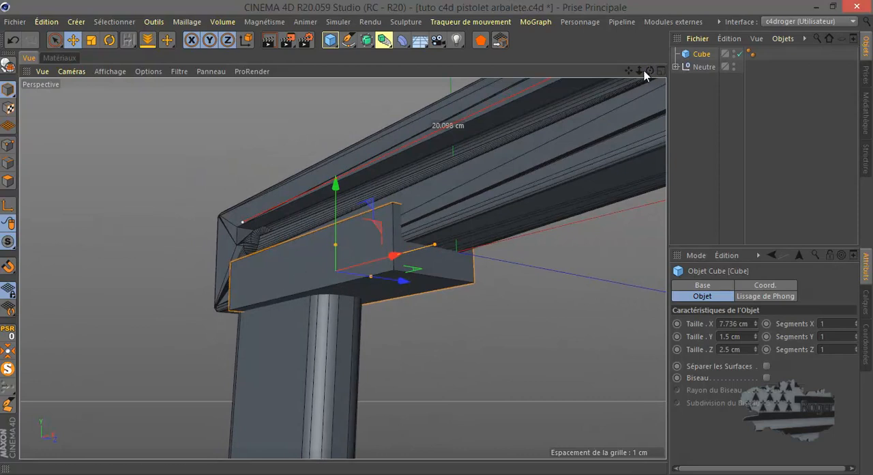
alt+drag(436, 238, 436, 237)
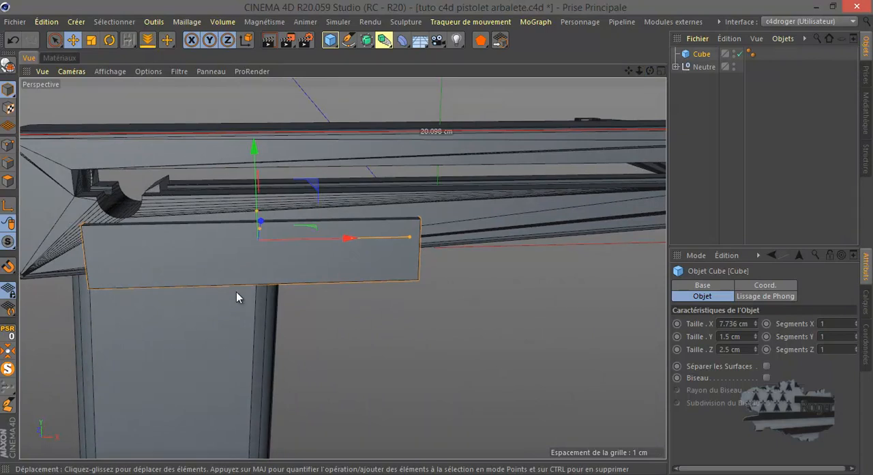
scroll(150, 222, down, 1)
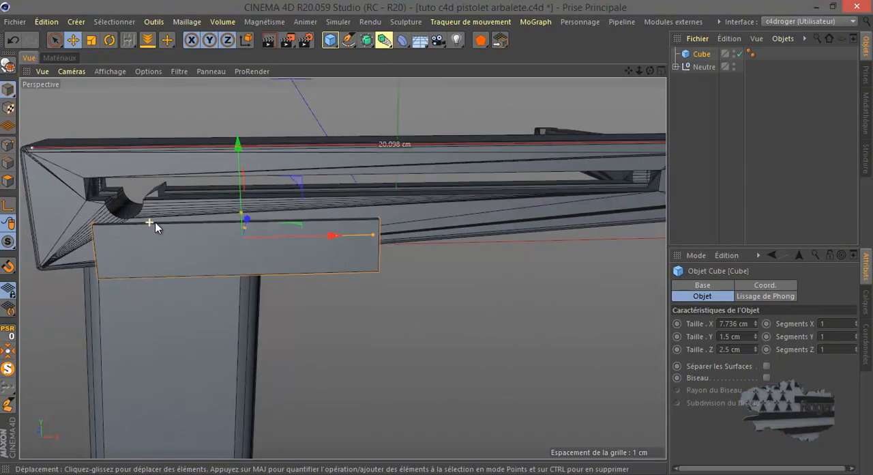
scroll(157, 223, down, 2)
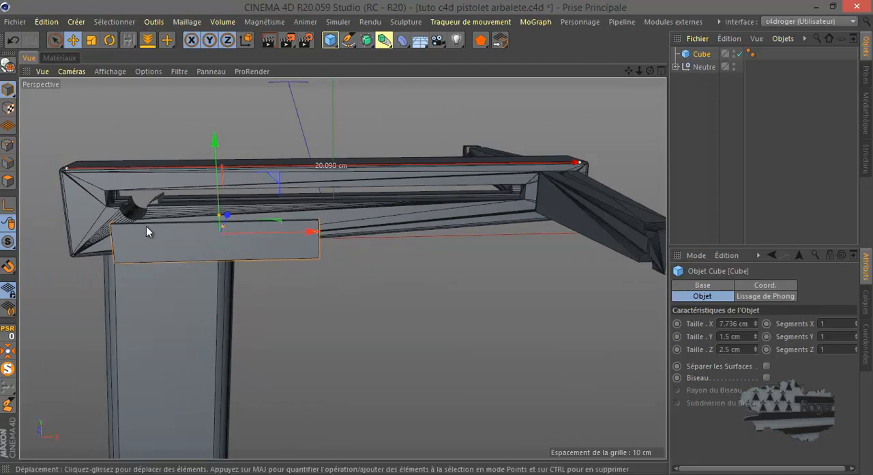
scroll(143, 230, up, 2)
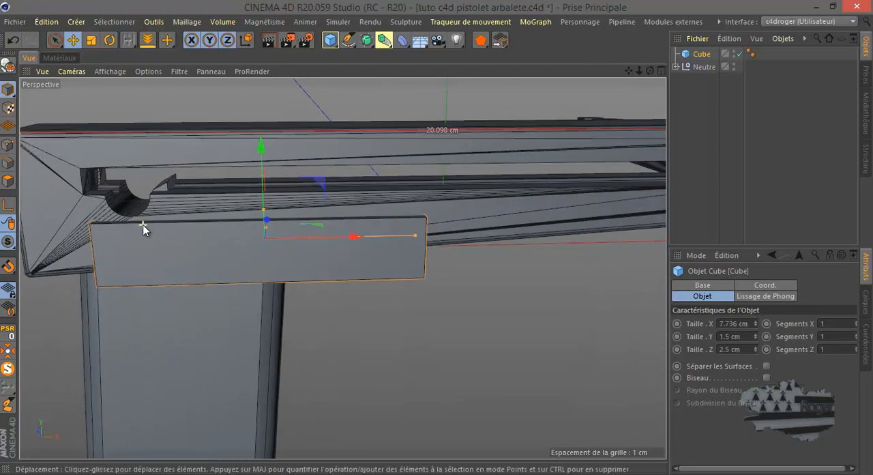
Make the block editable and loop-cut it in the front view, vertically at about 41% and lengthwise at about 51%
middle_click(258, 260)
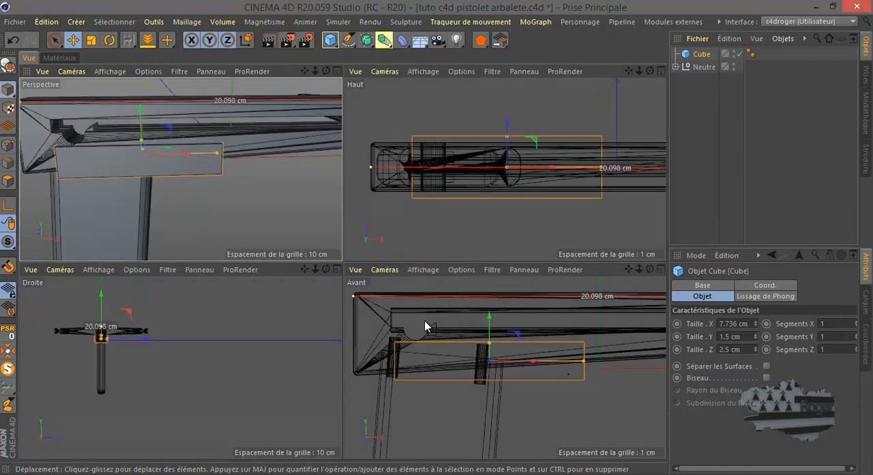
middle_click(437, 346)
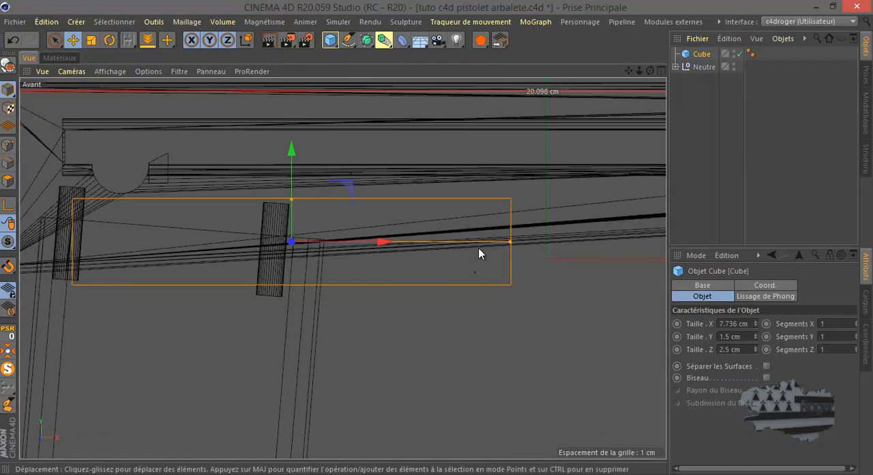
scroll(482, 259, down, 2)
scroll(347, 247, up, 2)
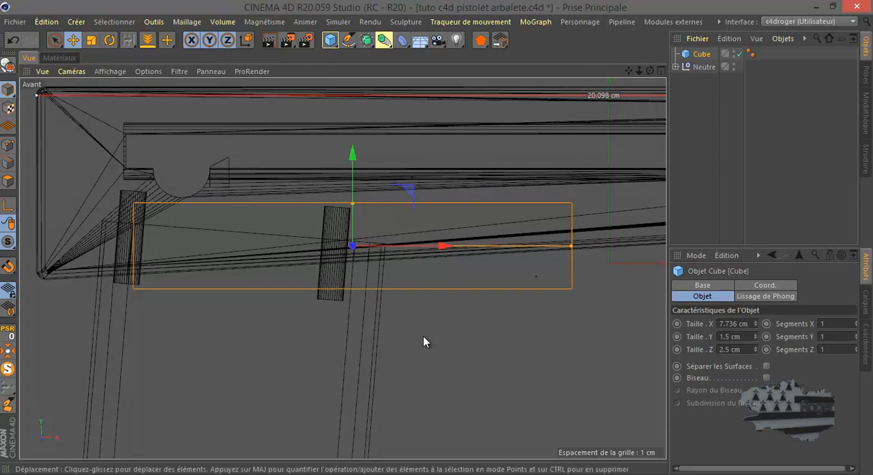
key(k)
key(l)
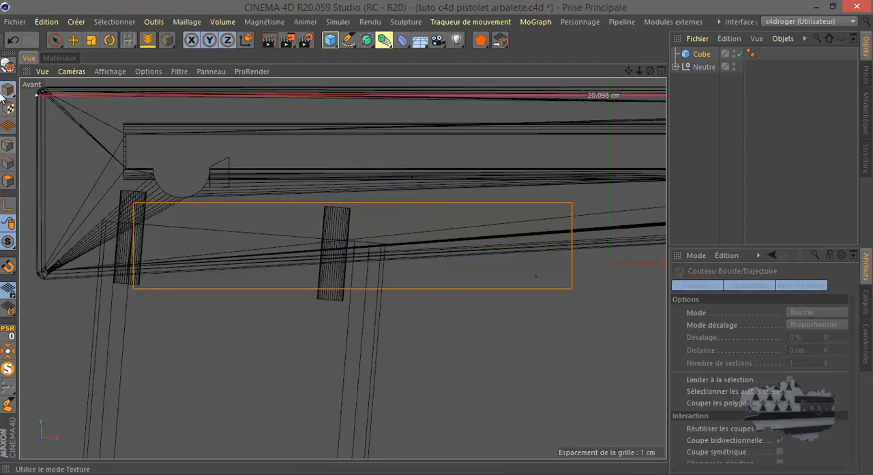
click(8, 64)
click(8, 145)
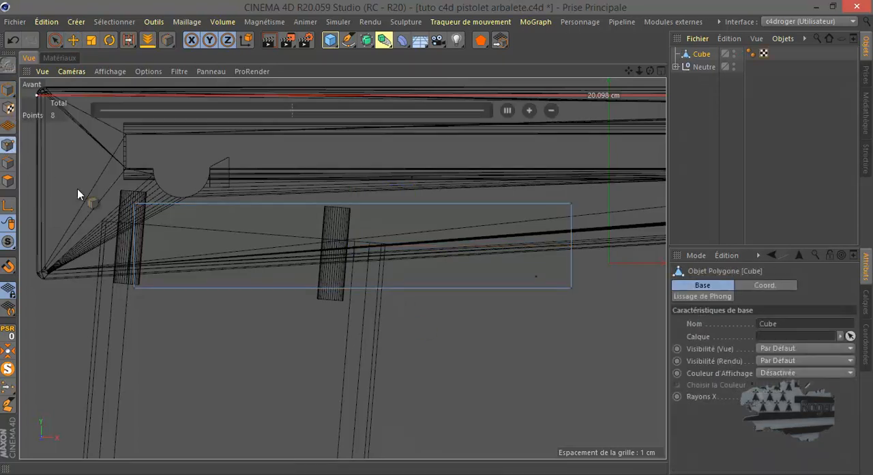
click(393, 288)
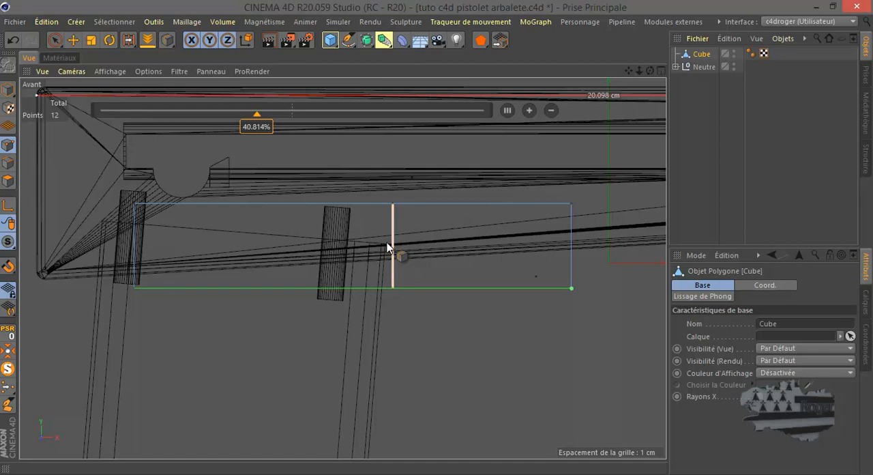
click(570, 247)
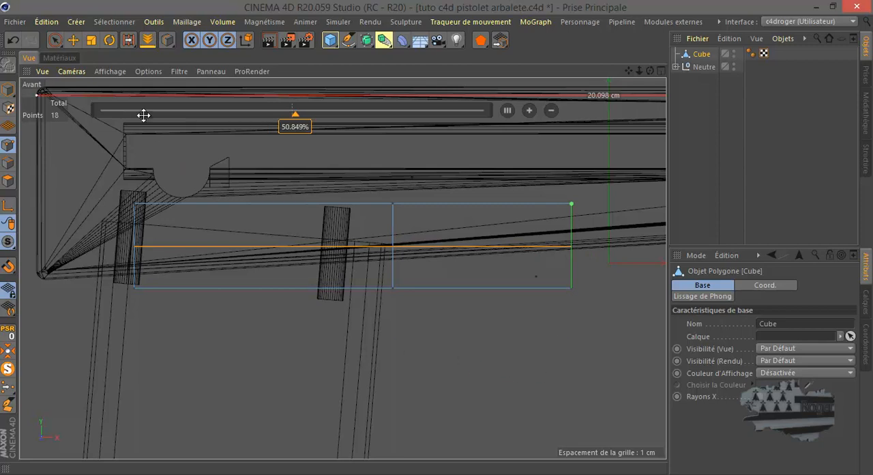
Lower the middle and front-end points of the block's lengthwise cut toward the slope of the body's underside
click(55, 39)
click(389, 243)
drag(393, 159, 393, 177)
scroll(397, 277, up, 3)
scroll(388, 261, down, 3)
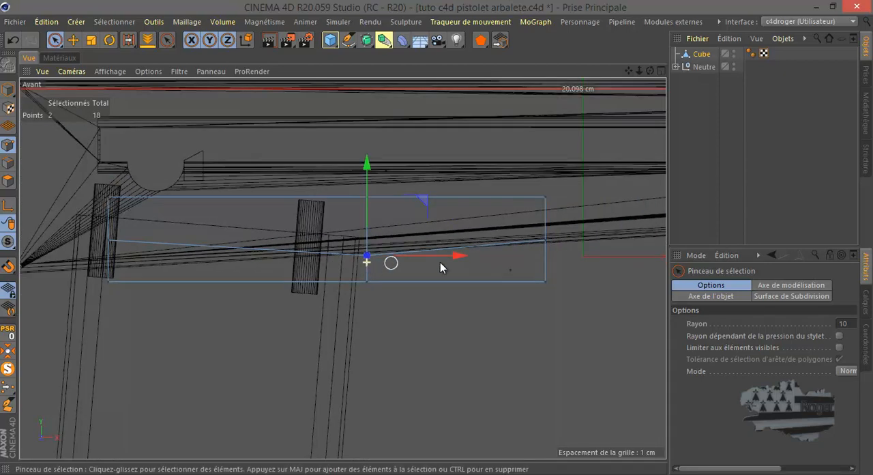
click(545, 242)
drag(544, 170, 544, 176)
scroll(380, 269, up, 2)
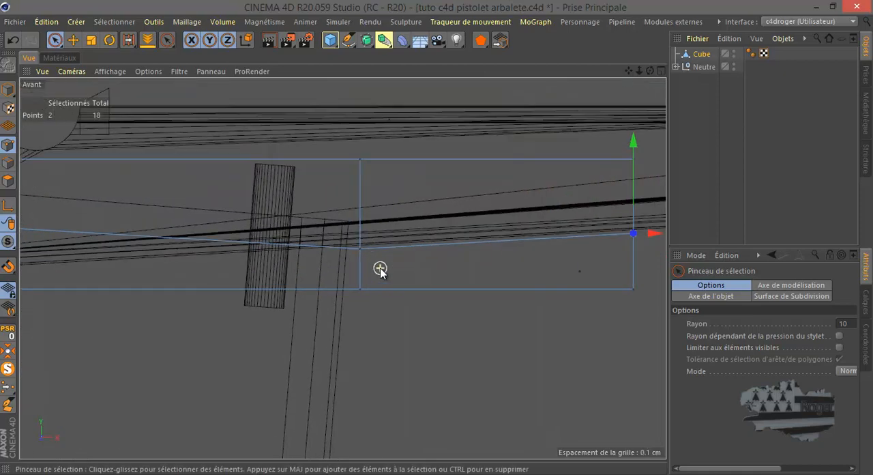
Raise the middle and front-end points of the lengthwise cut slightly to follow the body's underside, and inspect the shape in perspective
click(361, 247)
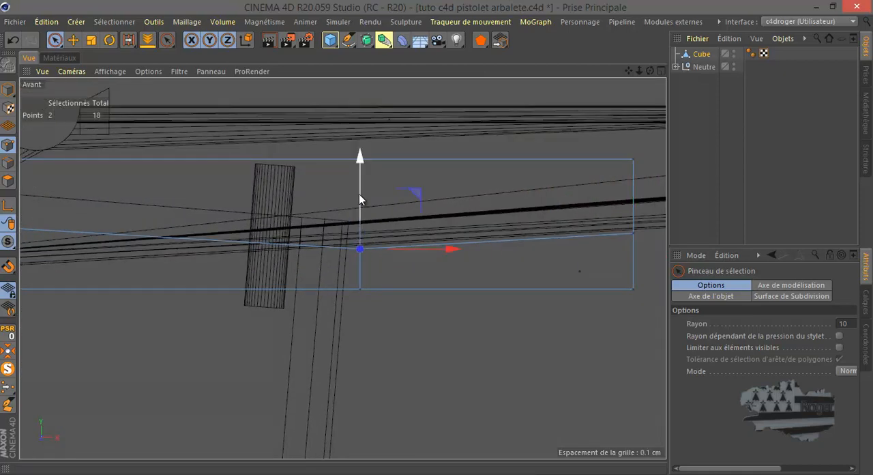
drag(359, 195, 358, 193)
click(635, 234)
drag(633, 195, 633, 193)
scroll(570, 238, down, 2)
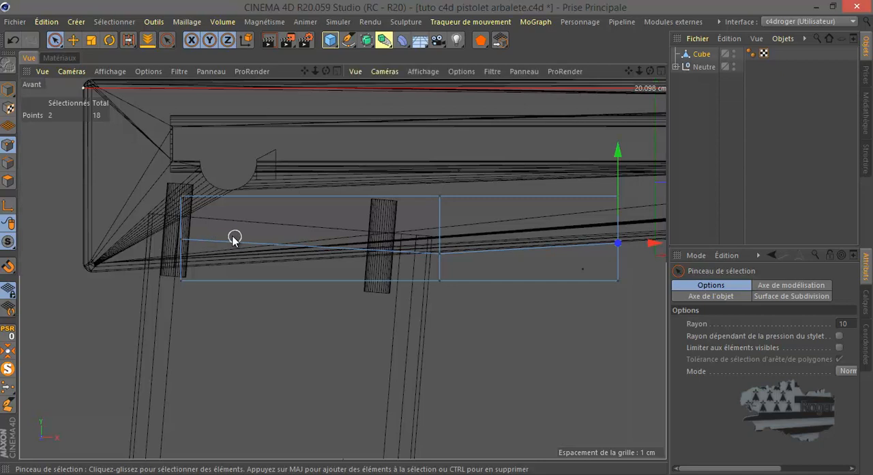
middle_click(235, 239)
middle_click(242, 224)
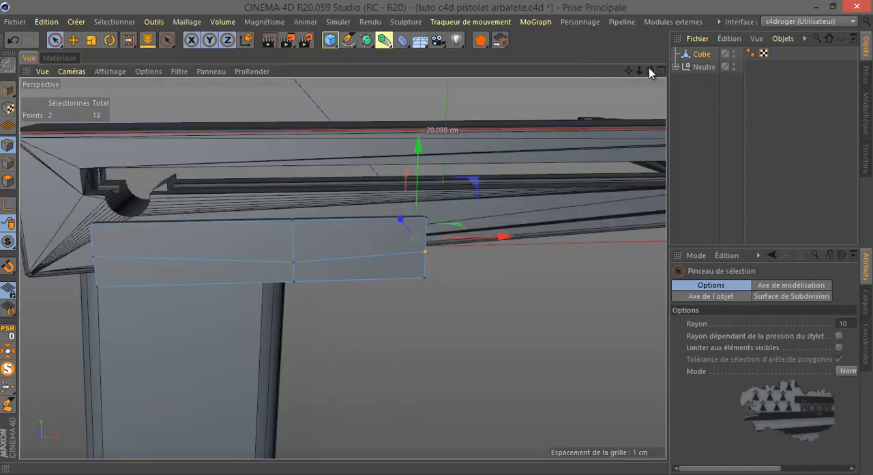
drag(649, 72, 436, 238)
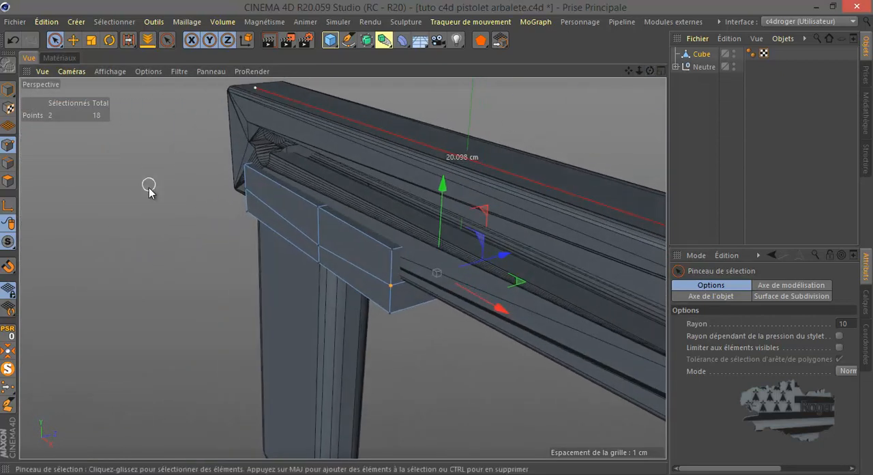
Select the ring of crosswise edges around the block and divide these edges with 2 subdivisions
click(8, 163)
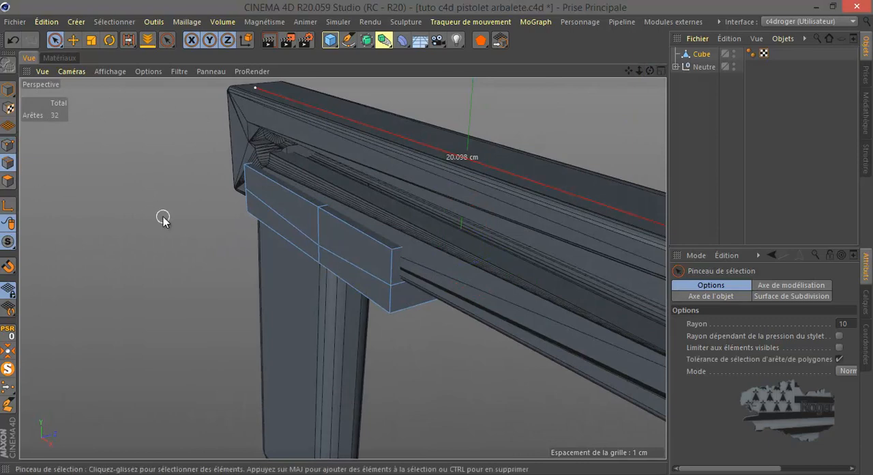
key(u)
key(b)
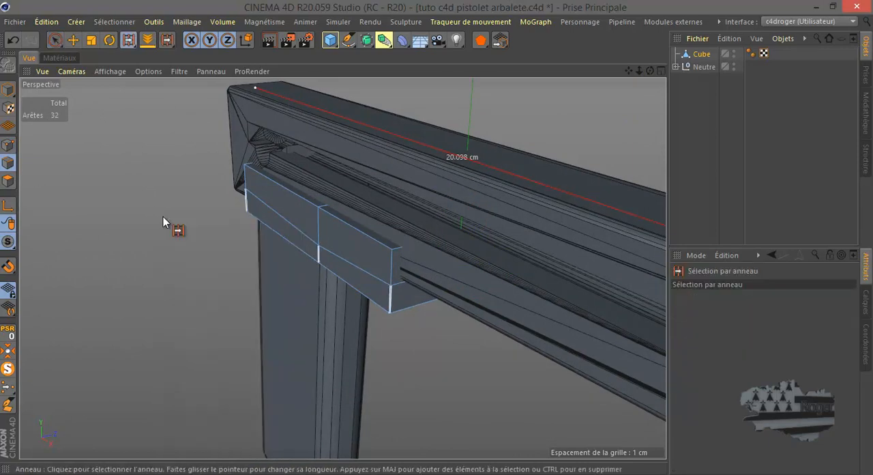
click(418, 309)
right_click(419, 308)
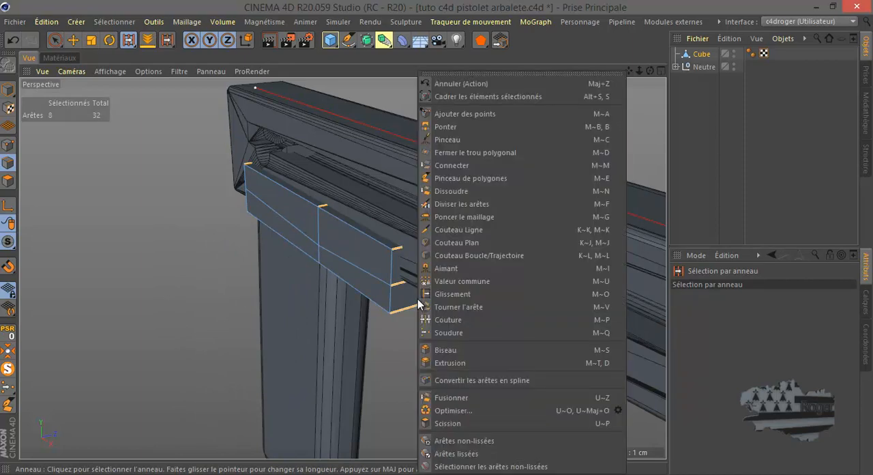
click(464, 204)
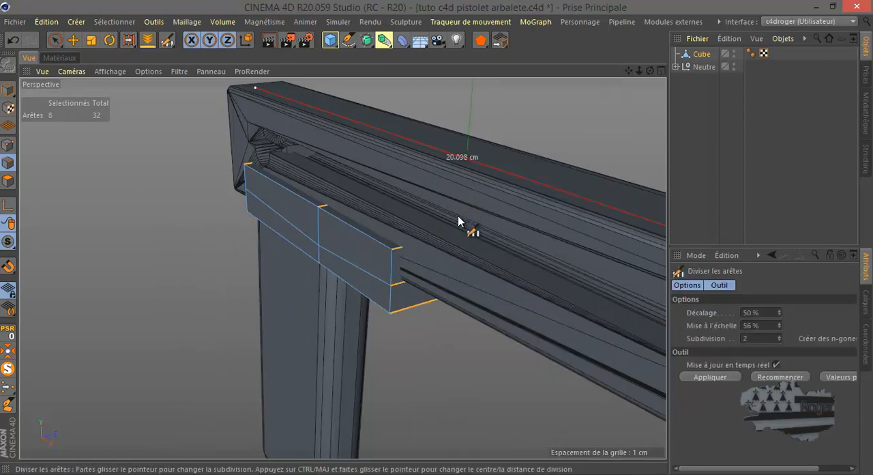
click(418, 309)
Set the edge division's scale to 245 % so the two lengthwise cuts line up with the sides of the body
drag(649, 69, 435, 237)
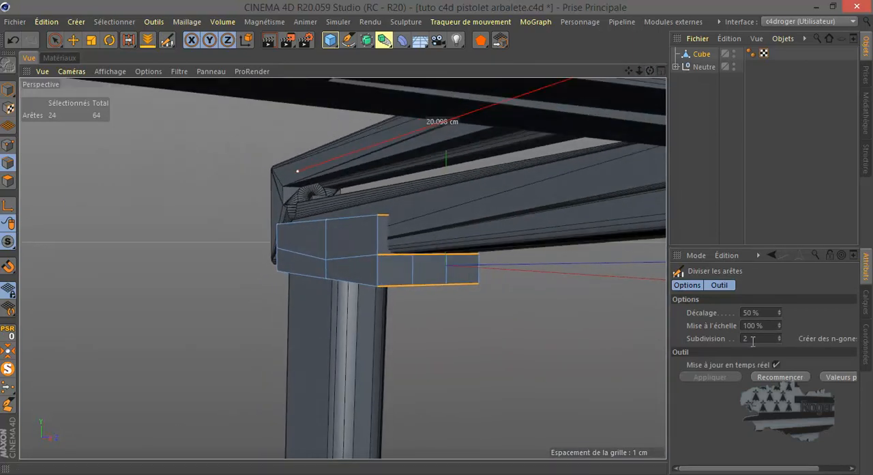
scroll(447, 250, up, 6)
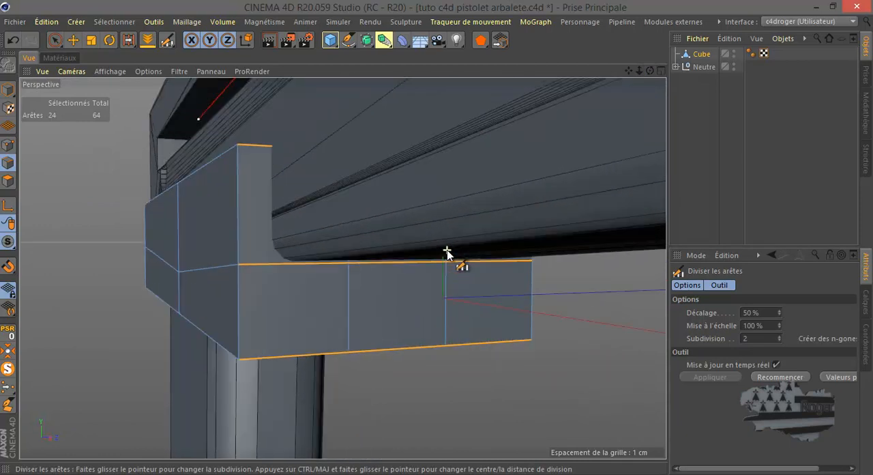
mouse_move(779, 325)
mouse_down()
mouse_move(780, 312)
mouse_move(779, 328)
mouse_up()
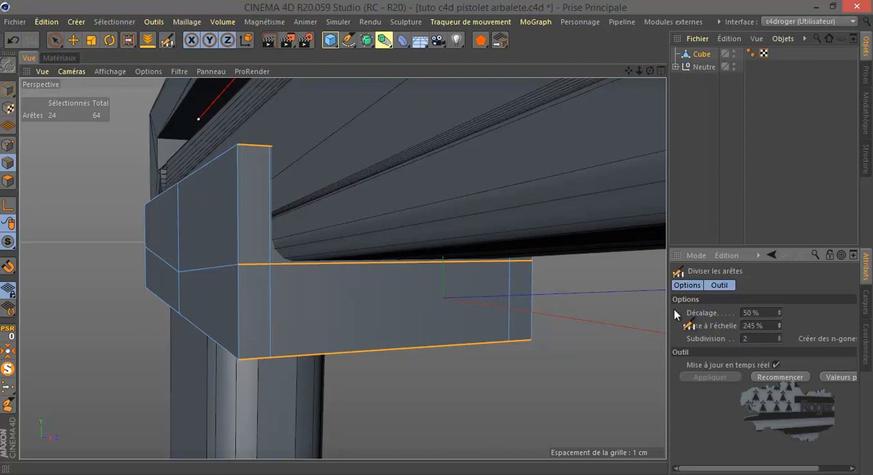
scroll(269, 213, up, 5)
scroll(269, 212, down, 6)
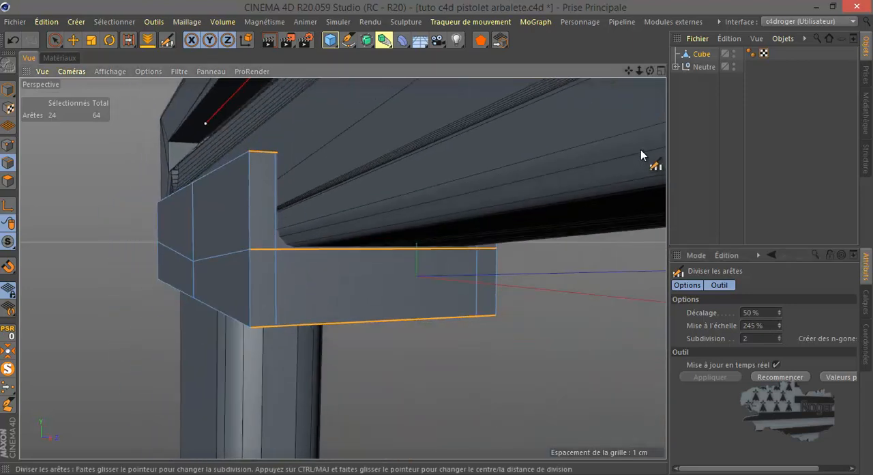
Isolate the block and delete the top, bottom and end polygons between the two side walls of its longer section
drag(651, 70, 435, 243)
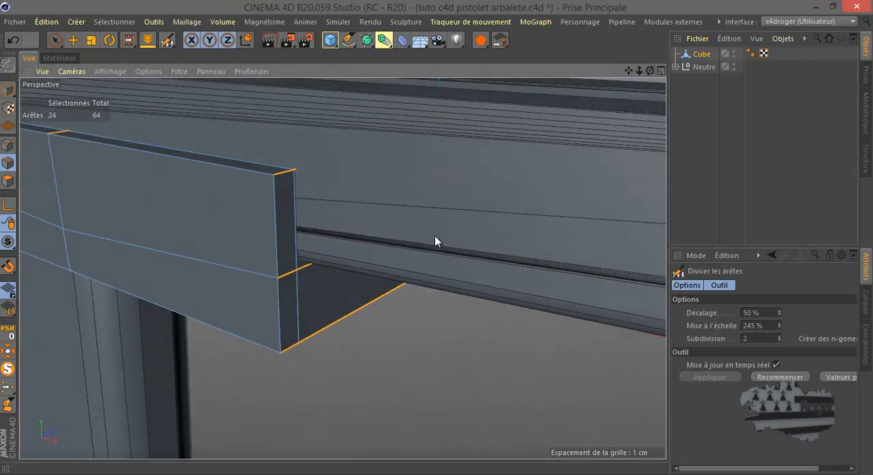
click(8, 180)
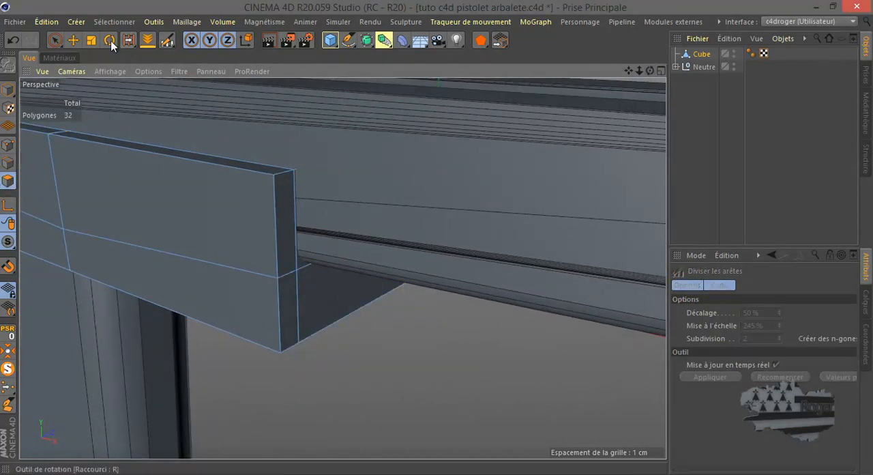
click(73, 40)
click(317, 285)
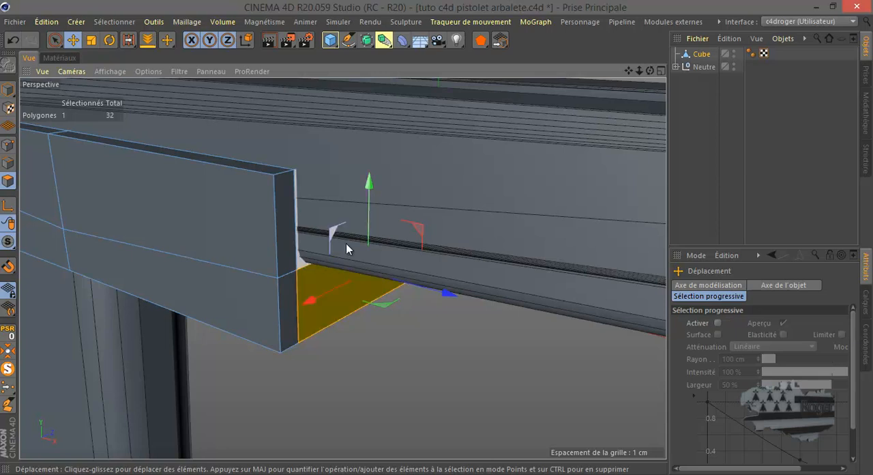
scroll(481, 226, down, 5)
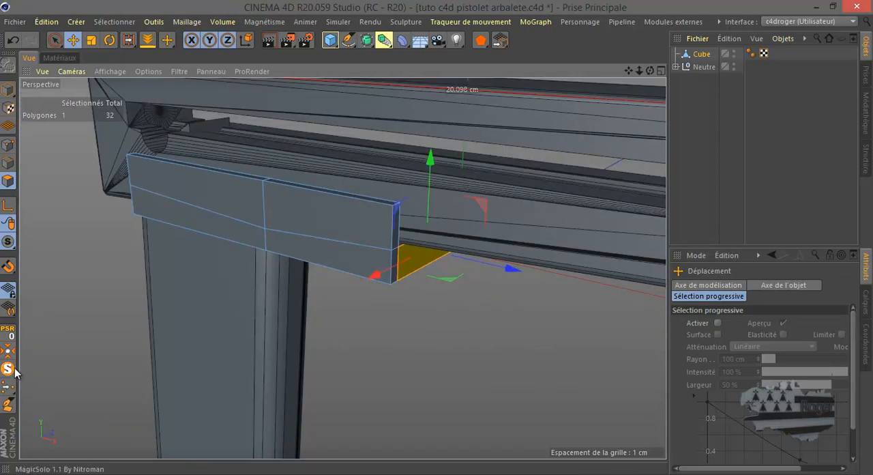
click(10, 369)
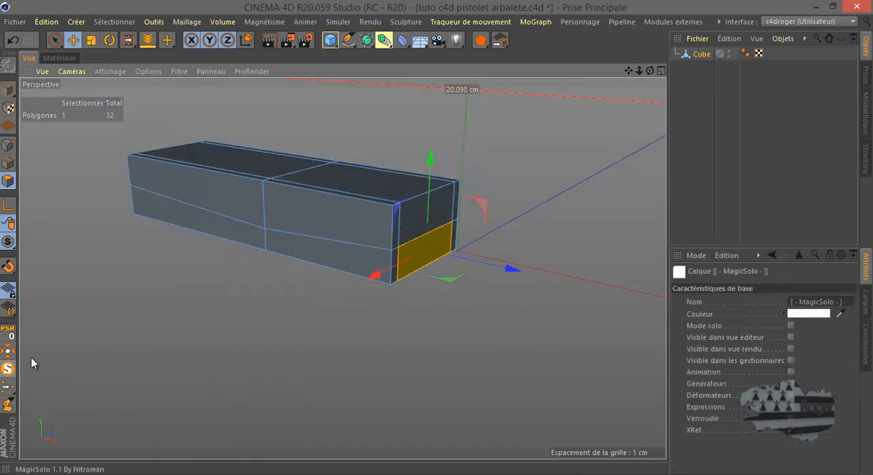
click(269, 165)
drag(649, 71, 595, 150)
shift+click(311, 184)
shift+click(313, 199)
drag(649, 71, 609, 90)
shift+click(348, 200)
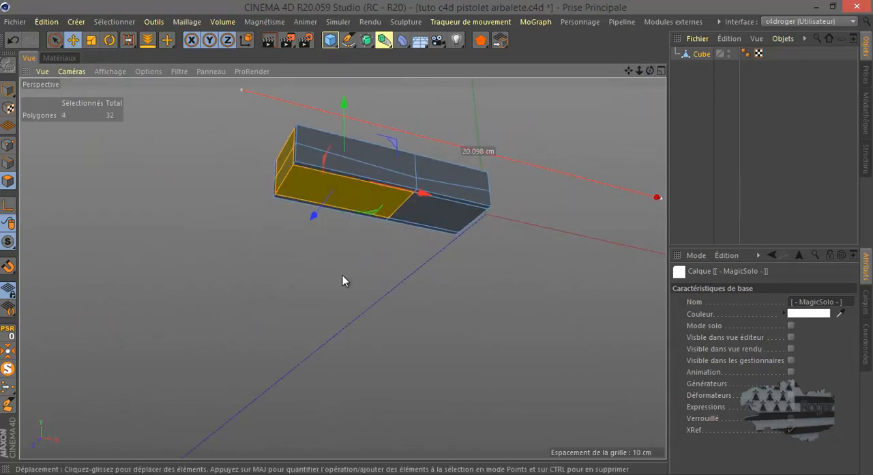
key(Delete)
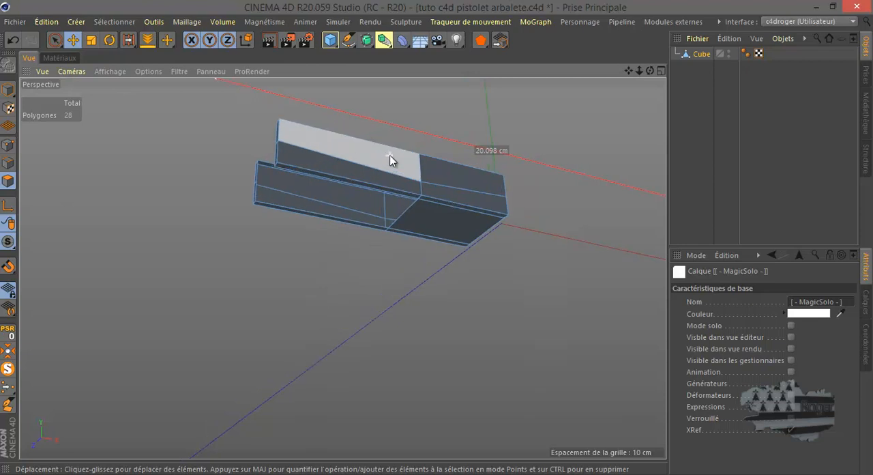
Extrude the solid section's top edge at the opening straight down in the front view to the level of the lengthwise cut
scroll(392, 160, up, 5)
drag(651, 70, 436, 238)
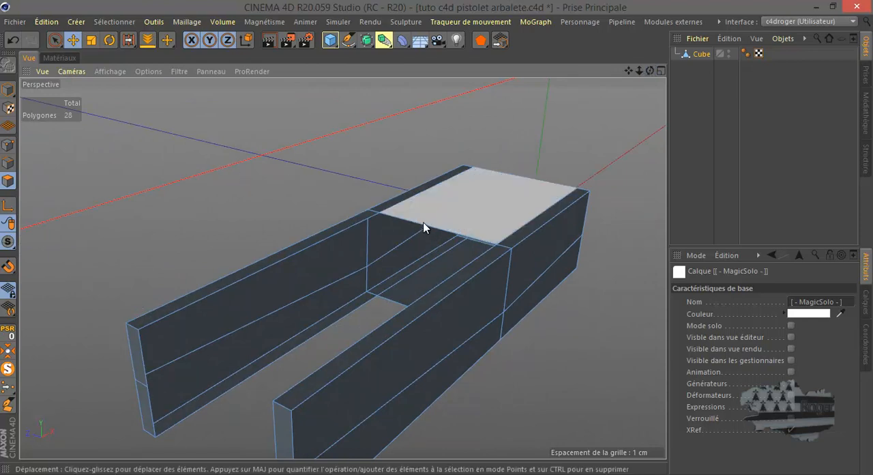
click(9, 162)
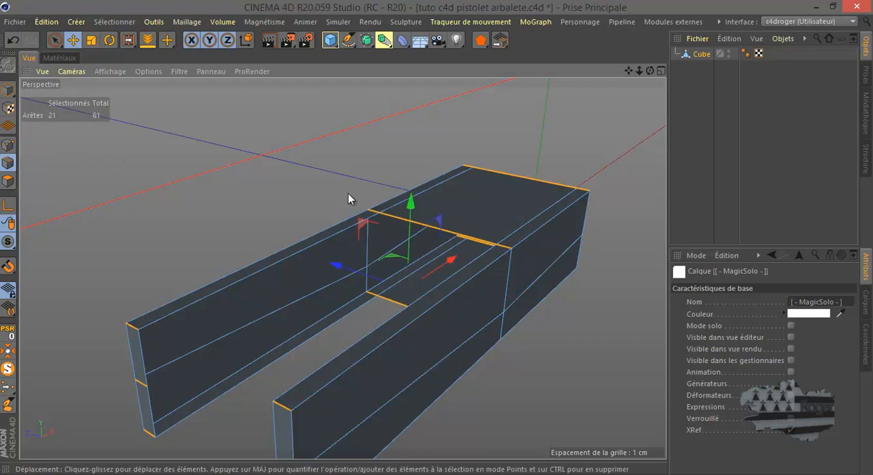
click(409, 227)
middle_click(357, 226)
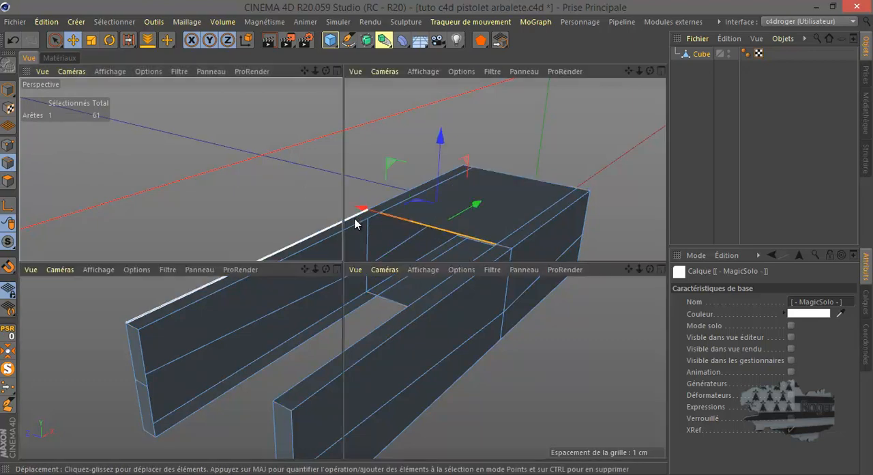
middle_click(481, 414)
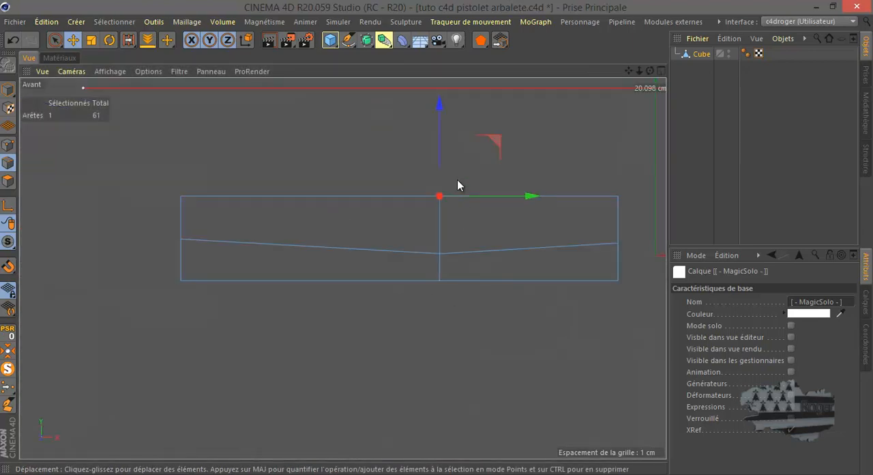
scroll(456, 184, up, 5)
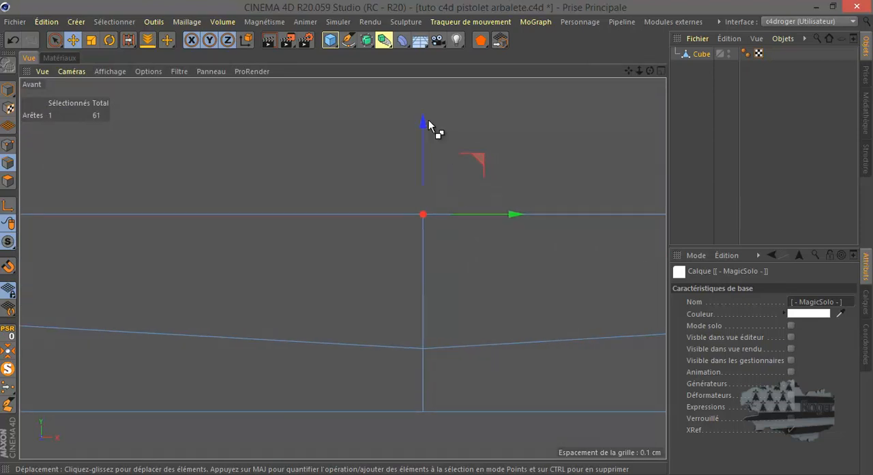
ctrl+drag(431, 132, 414, 257)
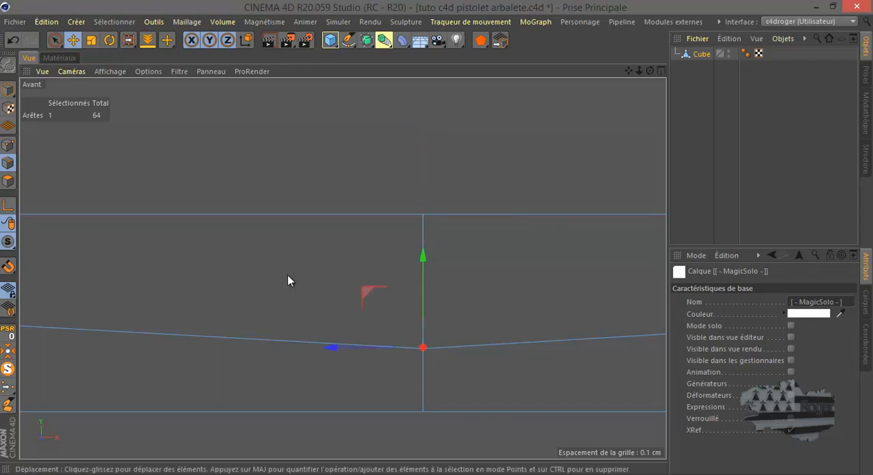
Extrude the new lower edge further down in perspective to the block's underside, completing the wall across the opening
middle_click(285, 276)
middle_click(214, 225)
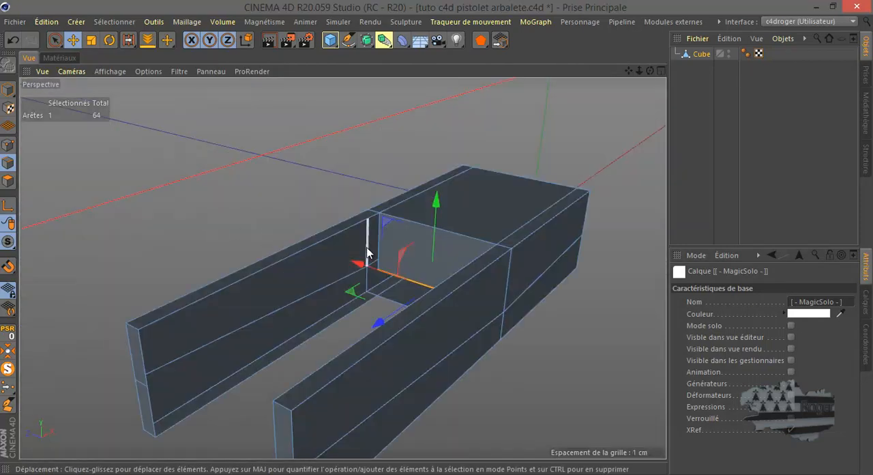
scroll(368, 243, up, 6)
drag(650, 70, 436, 237)
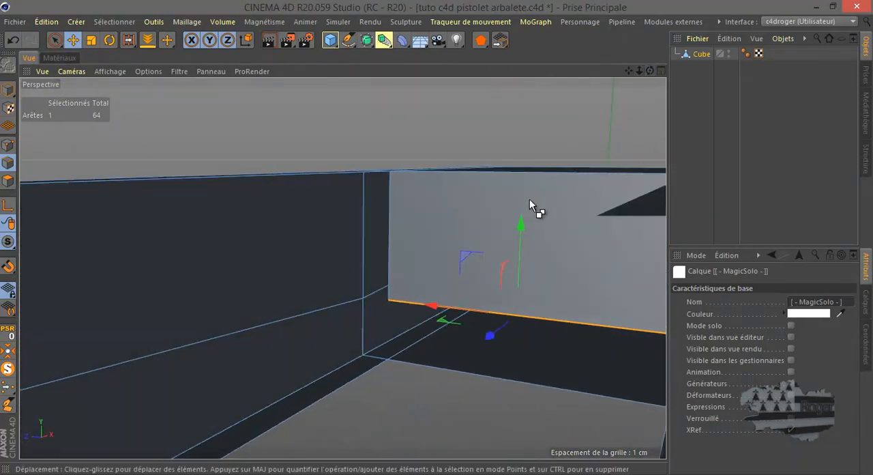
ctrl+drag(522, 229, 523, 296)
Select the two overlapping points at one bottom corner of the new wall and weld them together
click(8, 146)
click(55, 39)
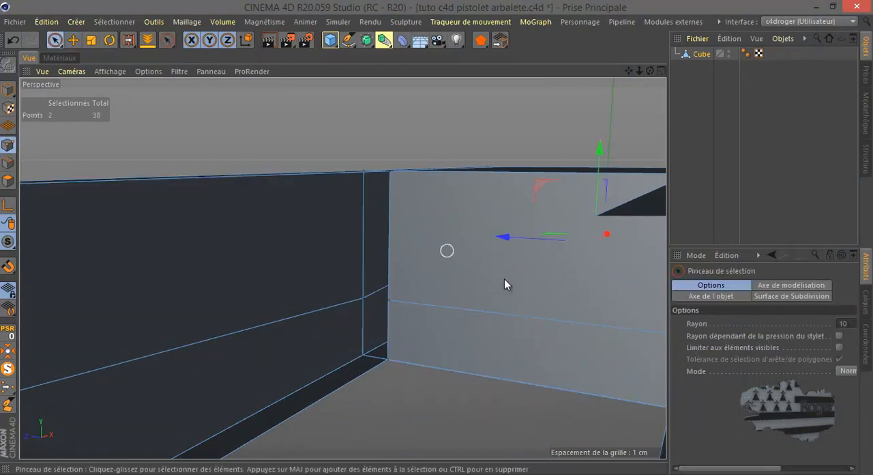
click(389, 360)
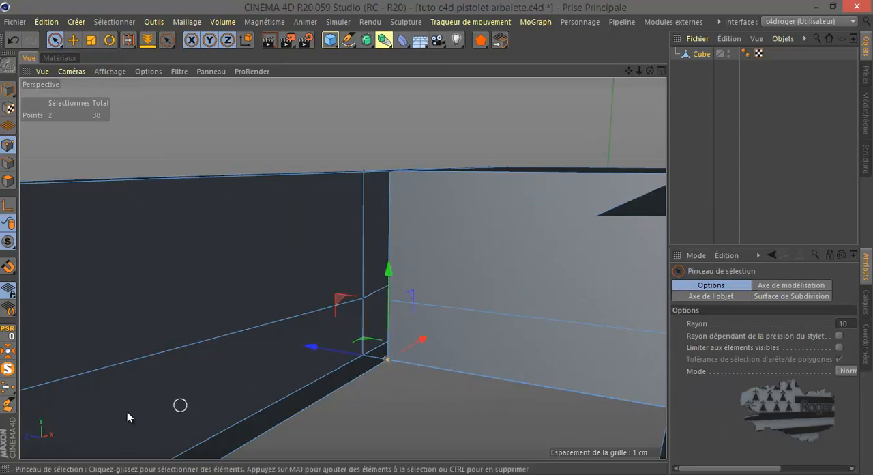
click(8, 387)
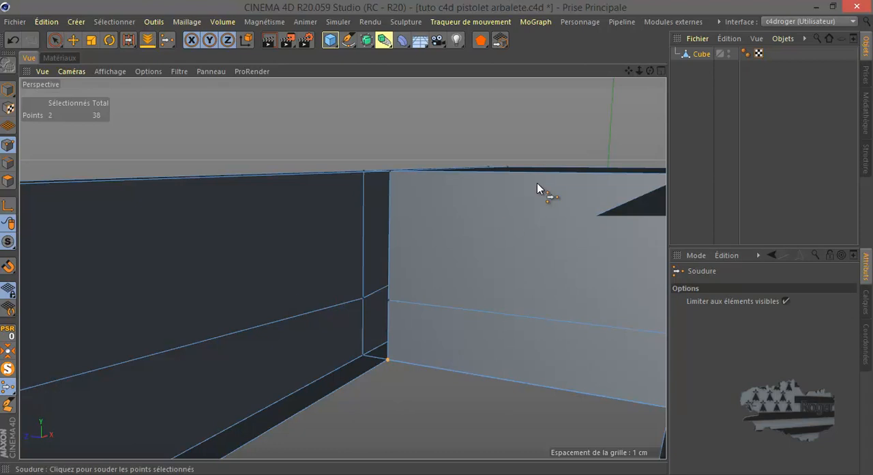
right_click(493, 127)
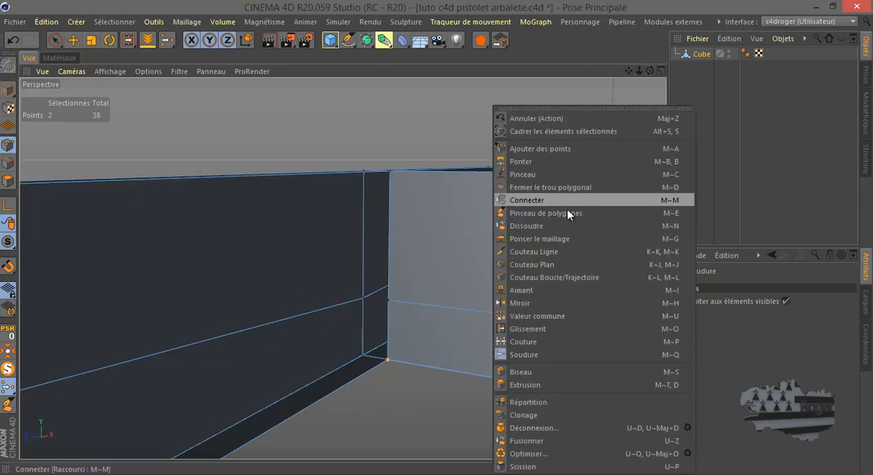
click(646, 52)
drag(649, 73, 436, 238)
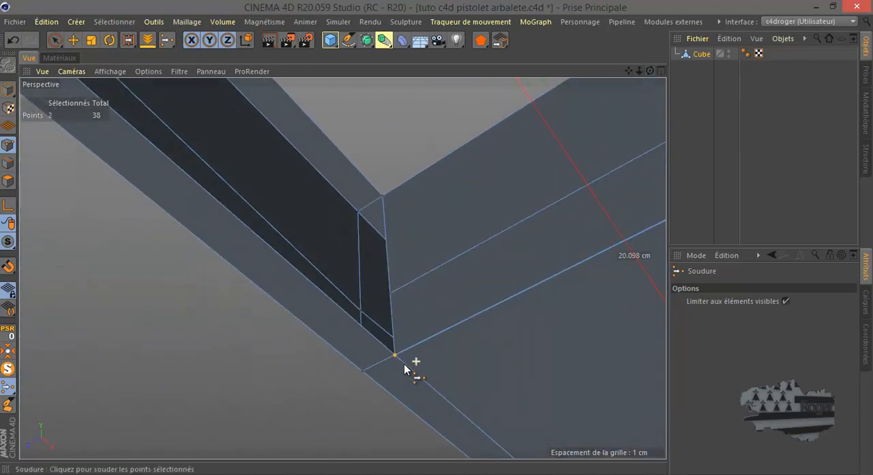
scroll(392, 367, up, 6)
scroll(399, 352, down, 4)
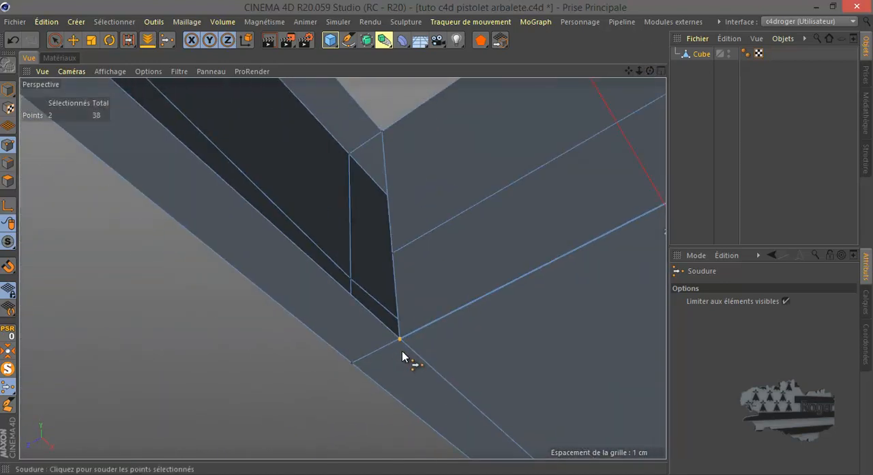
click(401, 349)
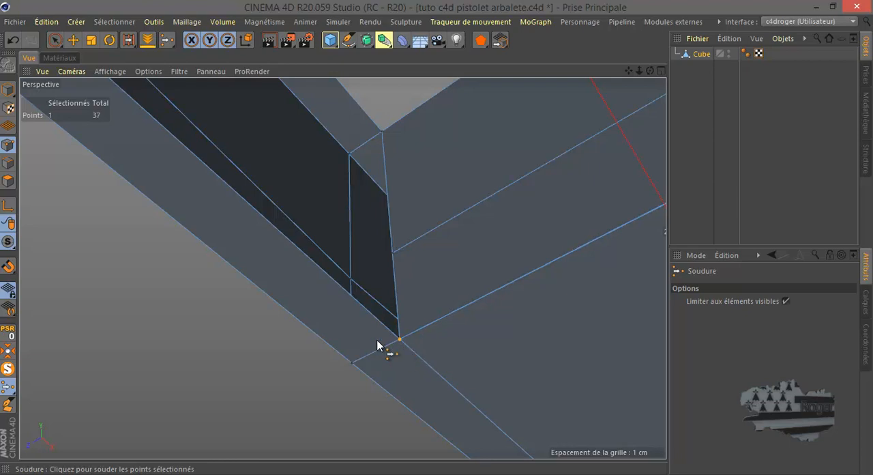
Weld the two overlapping points at the new wall's opposite bottom corner
scroll(302, 348, down, 5)
scroll(487, 273, up, 3)
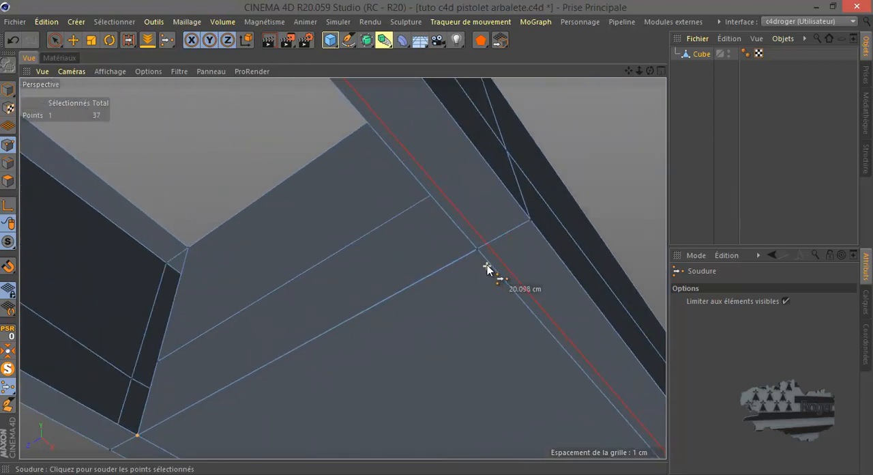
key(space)
click(478, 251)
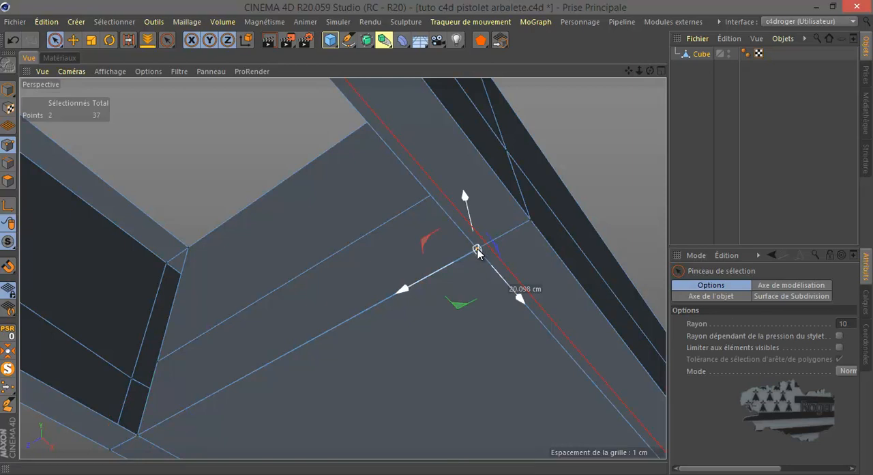
key(space)
click(478, 255)
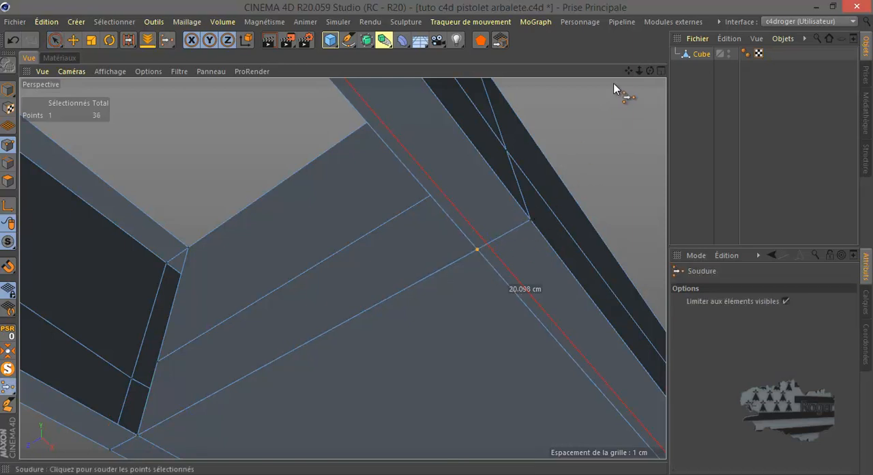
Bridge the upper and lower side edges of the new wall to one arm's end edges, closing that arm's inner side
drag(650, 71, 382, 218)
scroll(595, 189, down, 6)
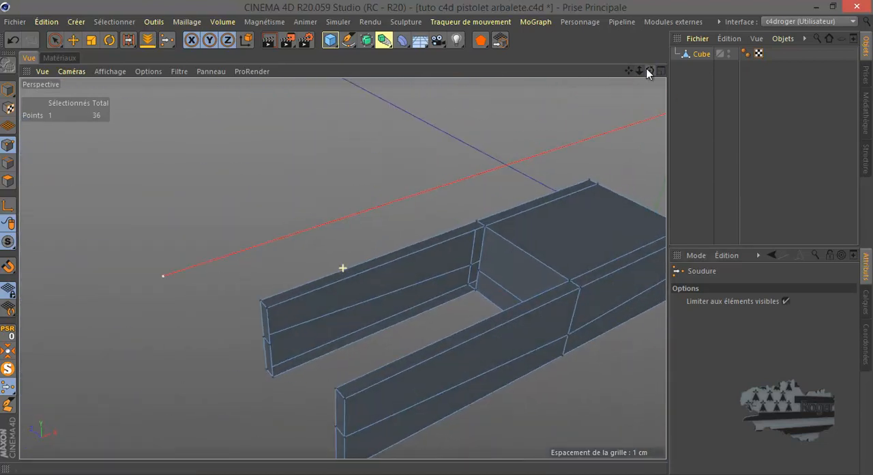
right_click(281, 183)
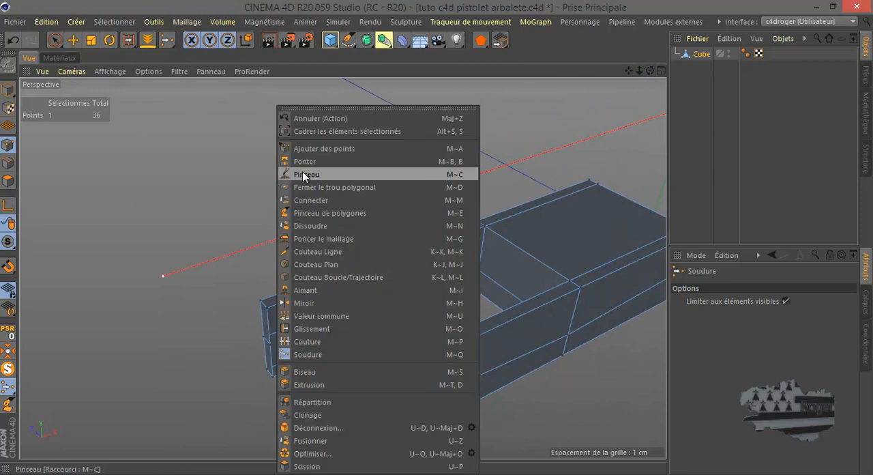
click(309, 161)
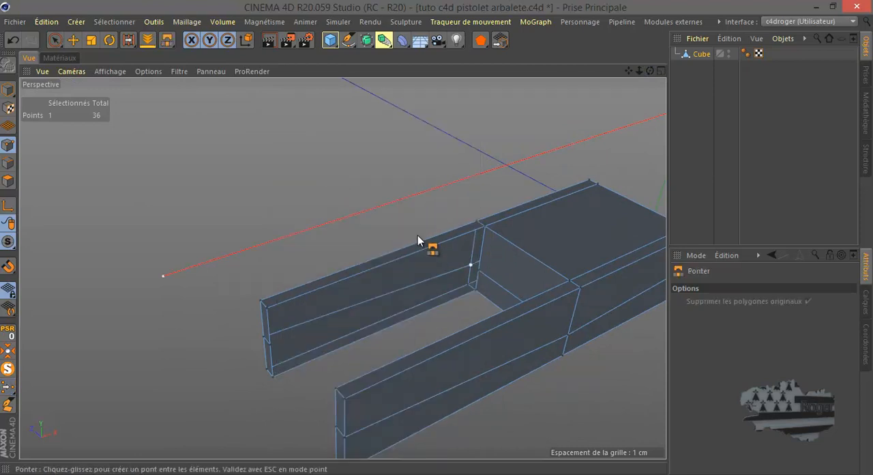
click(7, 163)
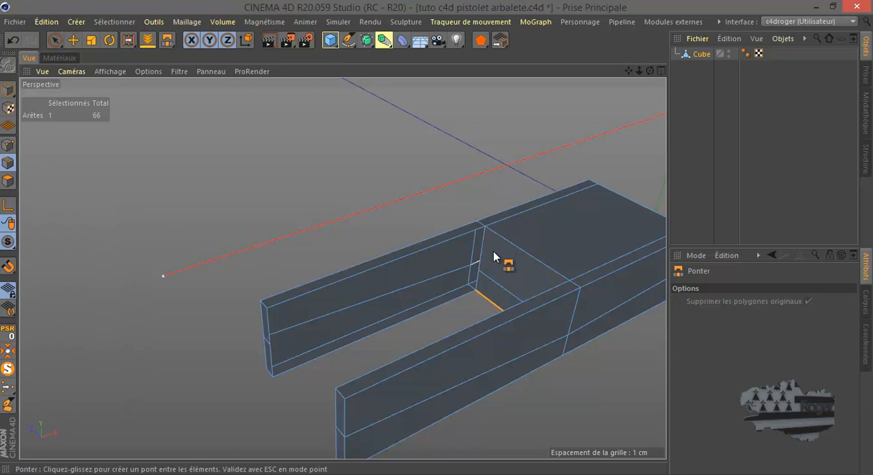
drag(483, 247, 273, 327)
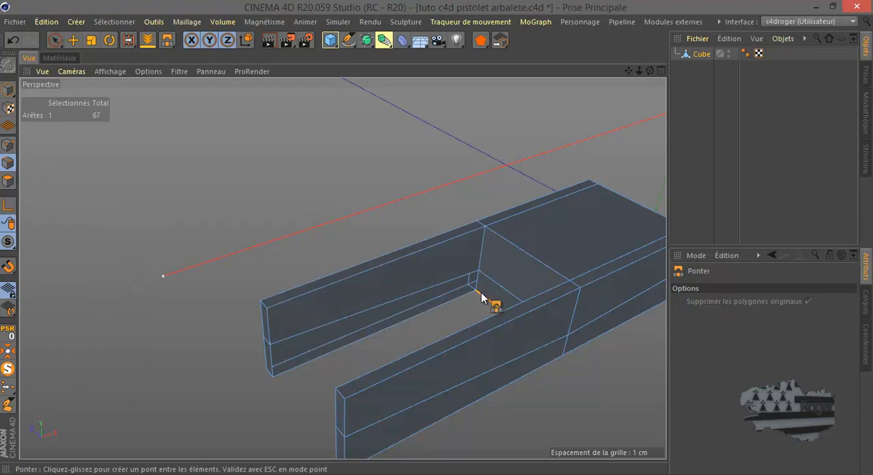
drag(478, 286, 277, 362)
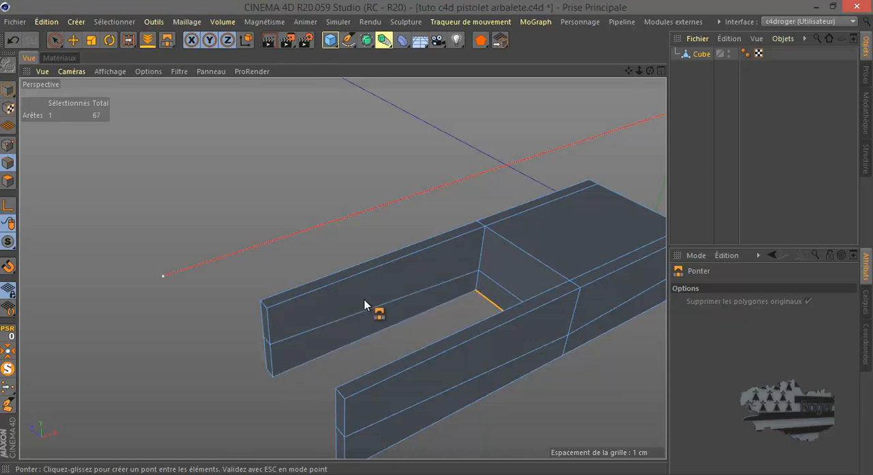
Bridge the wall's other side edges to the opposite arm's end edges, closing its inner side as well
drag(651, 70, 567, 110)
drag(318, 193, 501, 288)
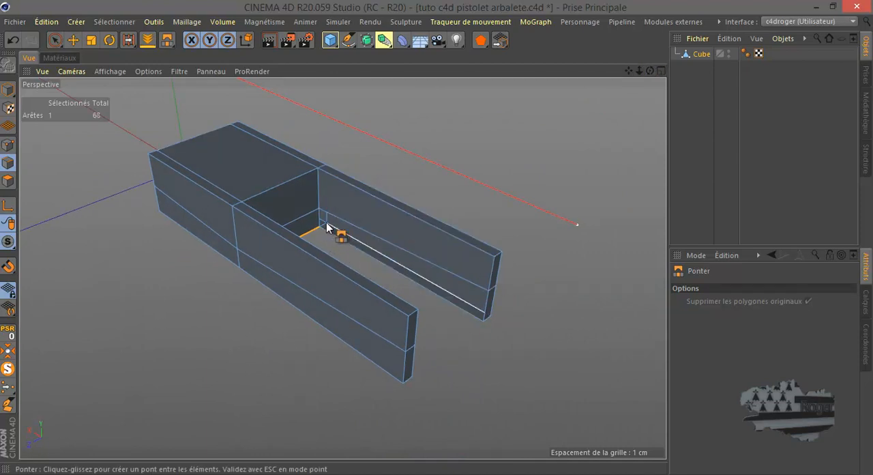
drag(320, 216, 550, 226)
alt+drag(437, 239, 434, 245)
Leave solo mode in the front view so the whole pistol is displayed around the block
middle_click(368, 249)
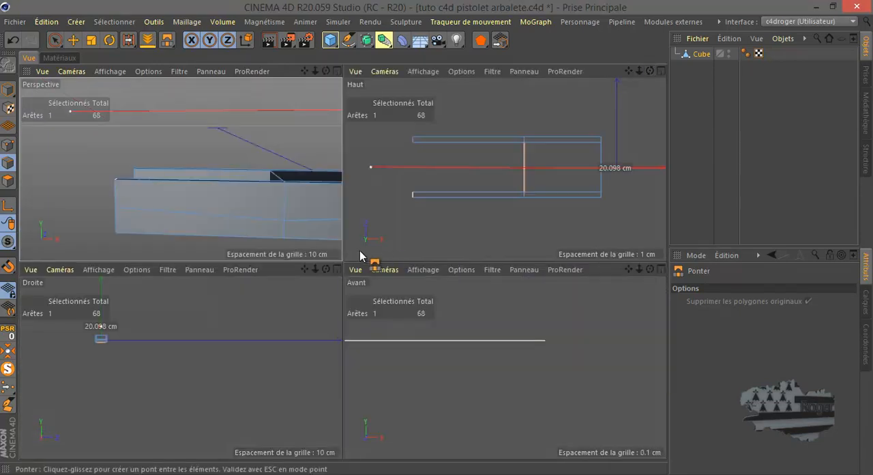
middle_click(446, 341)
scroll(446, 341, down, 5)
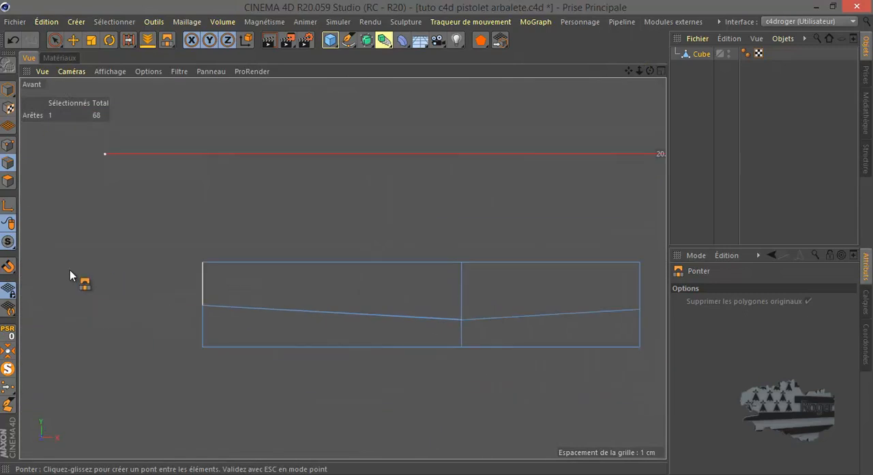
click(9, 369)
scroll(197, 271, down, 2)
scroll(450, 301, up, 3)
scroll(351, 285, up, 1)
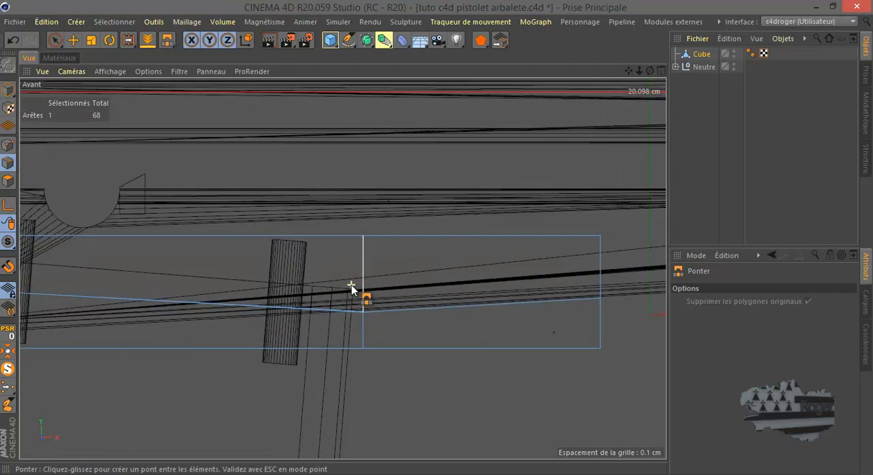
scroll(351, 284, up, 2)
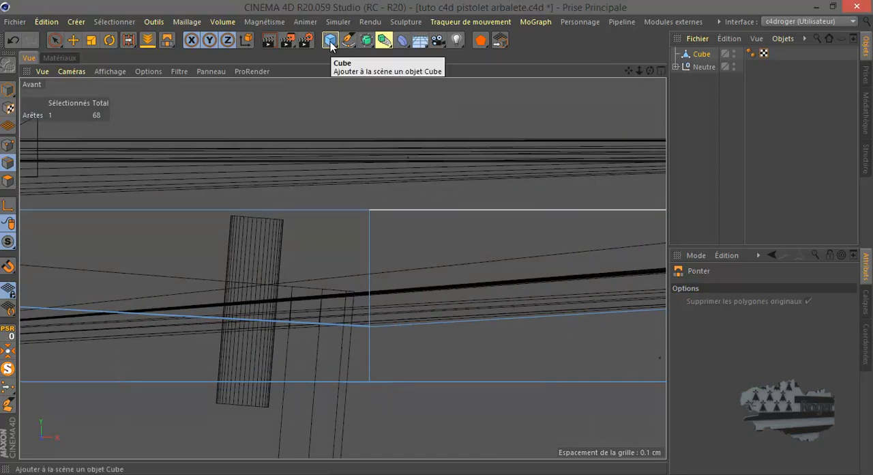
Add a cylinder and move it in the front view onto the block, next to the top of the handle
drag(331, 42, 675, 52)
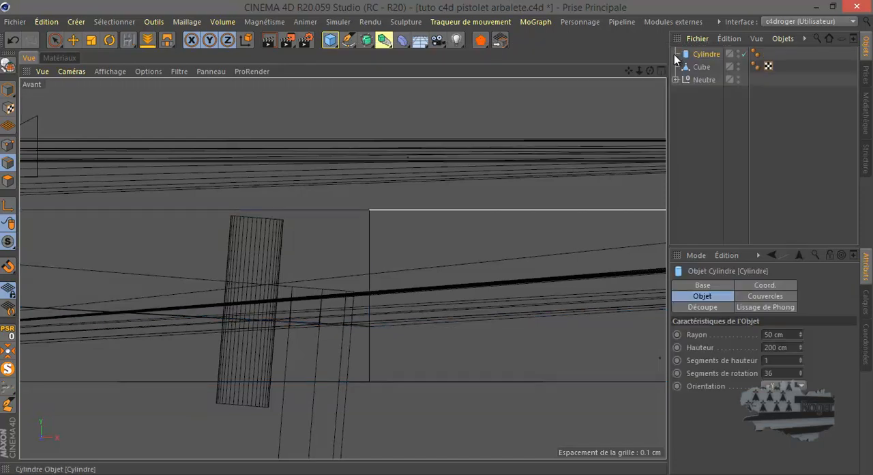
scroll(521, 201, down, 10)
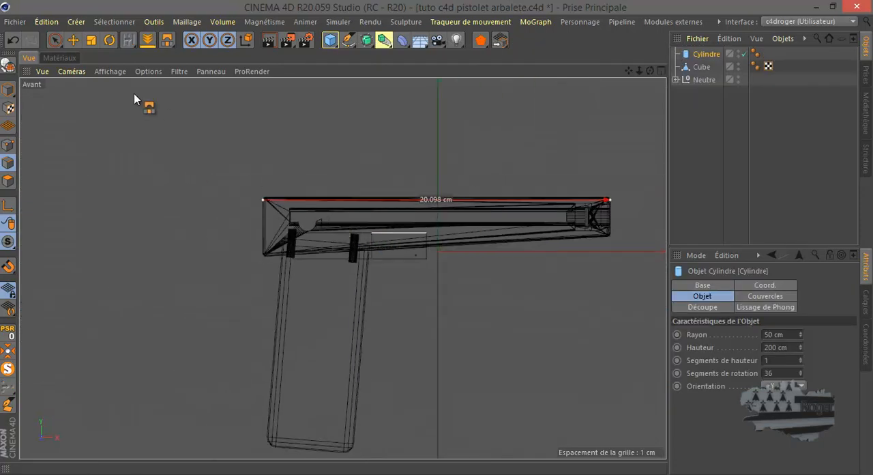
click(73, 39)
drag(529, 253, 454, 236)
mouse_move(369, 170)
mouse_down()
mouse_move(369, 149)
mouse_move(370, 163)
mouse_up()
click(706, 56)
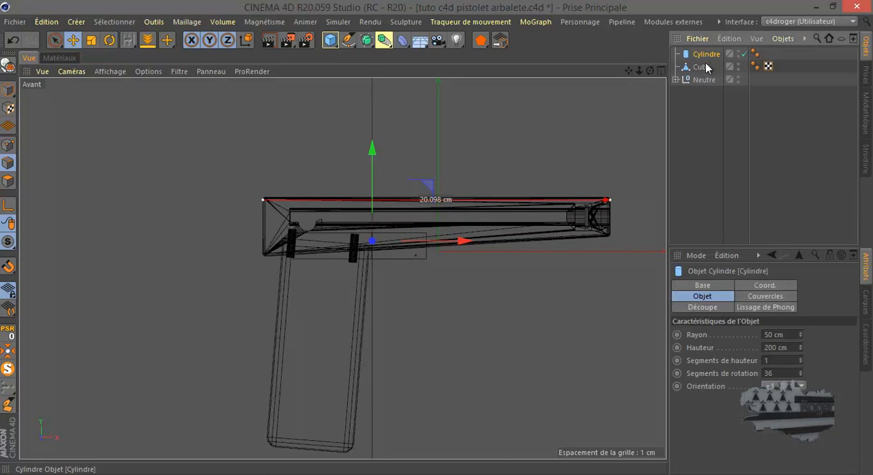
Set the cylinder's radius to 1 cm and its orientation to +Z
click(773, 335)
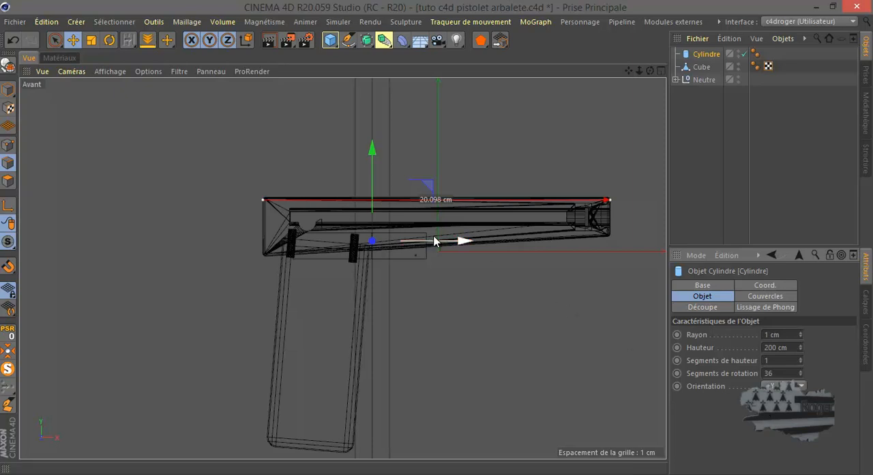
scroll(389, 232, up, 2)
scroll(390, 233, up, 1)
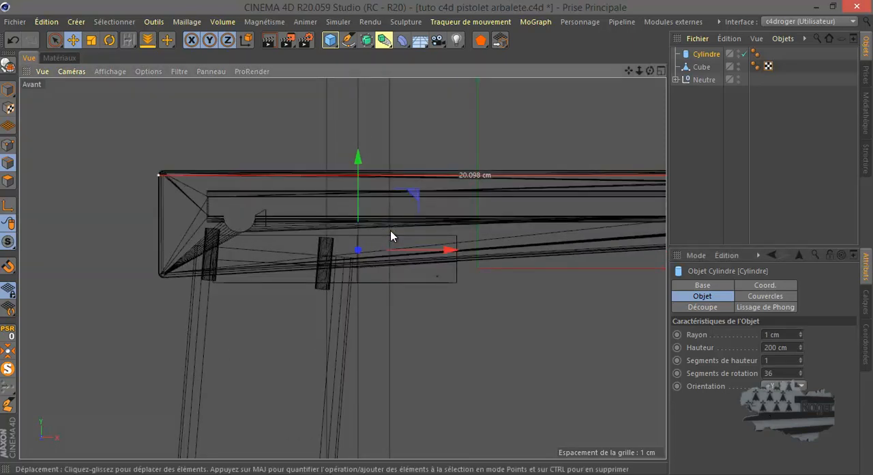
click(785, 386)
click(779, 455)
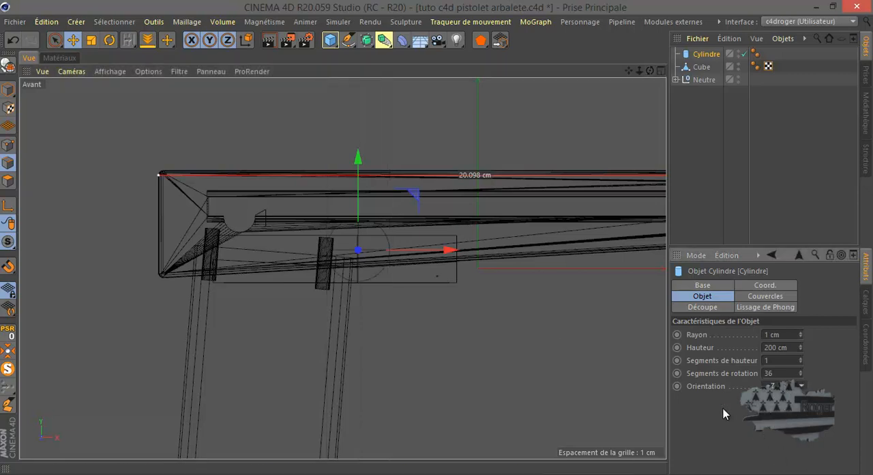
Reduce the cylinder's radius to 0.5 cm
scroll(348, 262, up, 3)
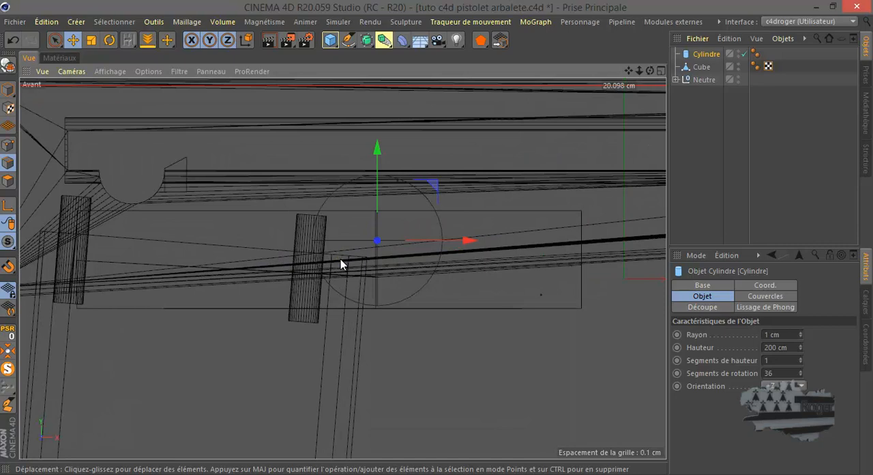
drag(772, 334, 767, 334)
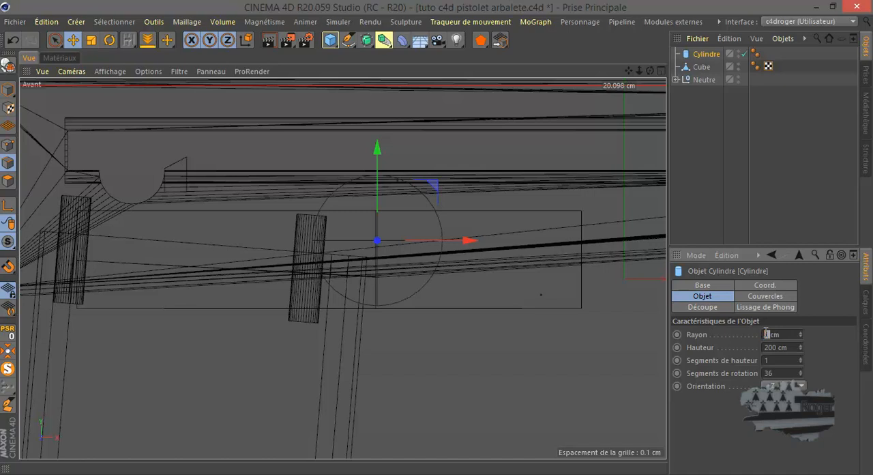
key(Return)
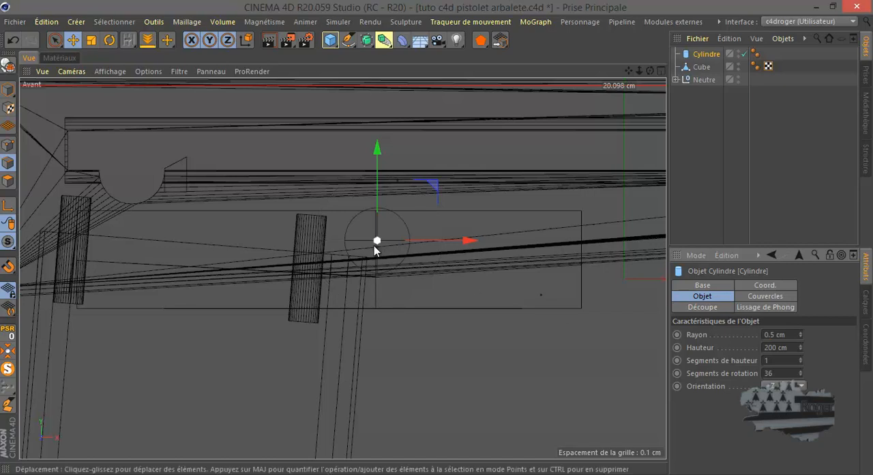
Examine the cylinder's size and position against the block, handle and body in the perspective and front views
scroll(343, 230, up, 2)
middle_click(338, 230)
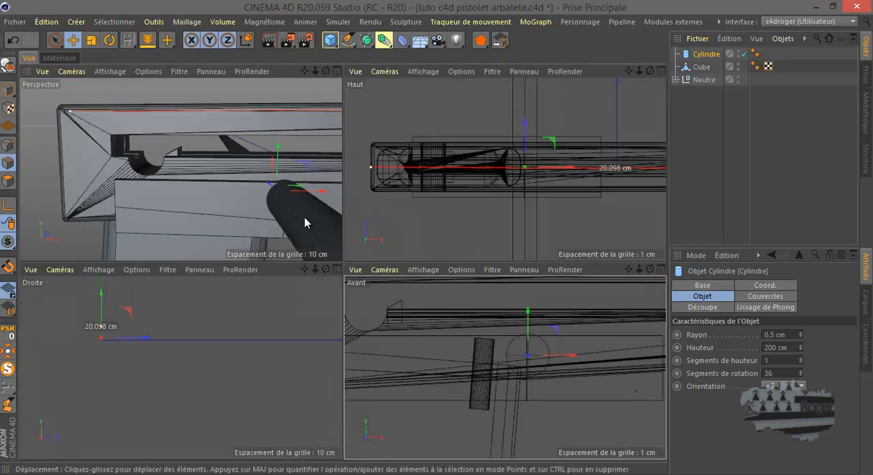
middle_click(286, 206)
scroll(287, 207, down, 2)
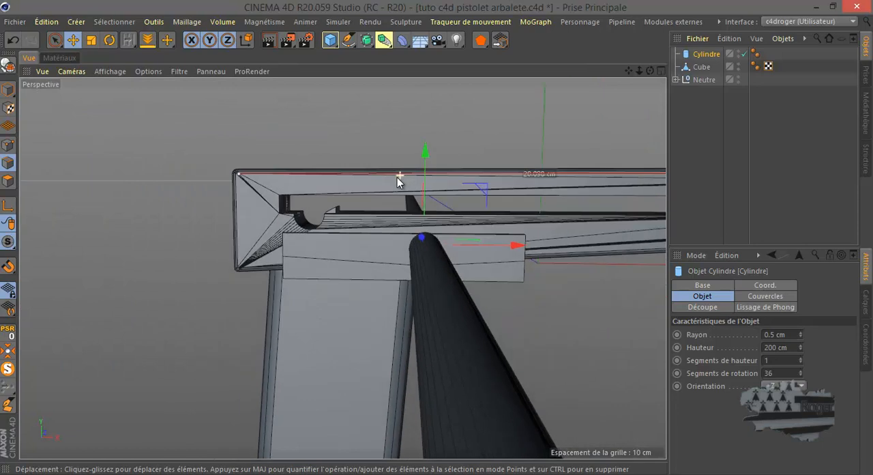
drag(650, 71, 435, 237)
middle_click(492, 310)
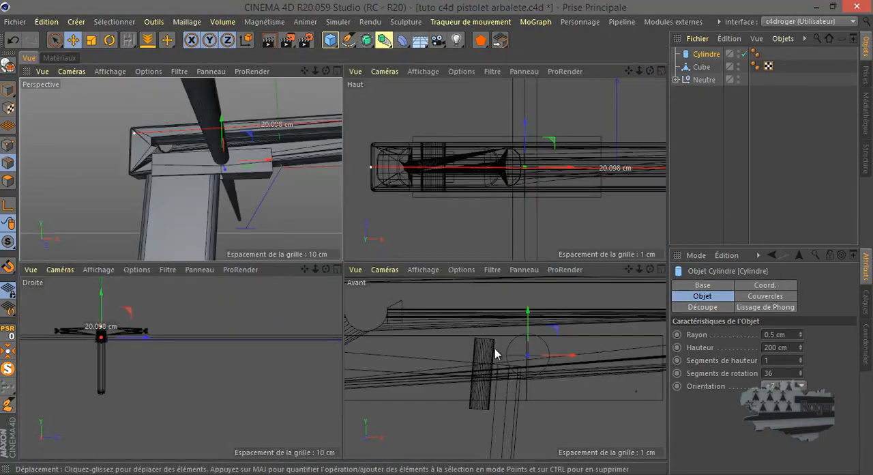
middle_click(489, 350)
scroll(368, 256, up, 4)
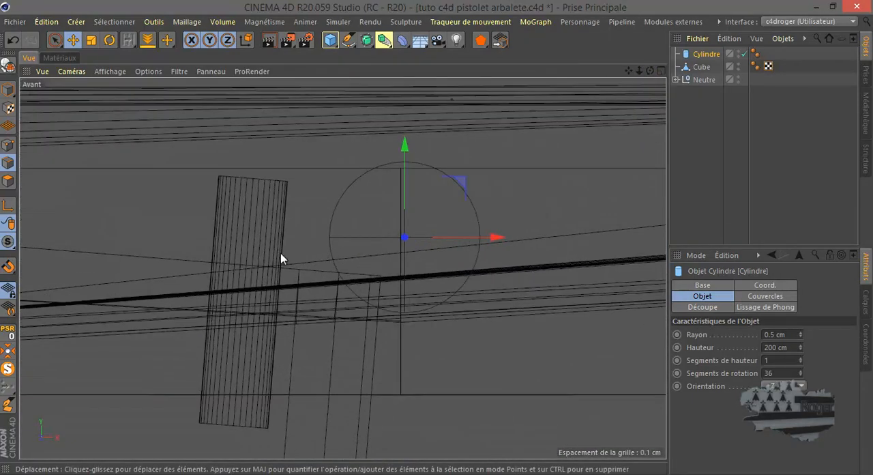
Display the front view in wireframe and hide the Neutre group, leaving only the cylinder and block
click(109, 71)
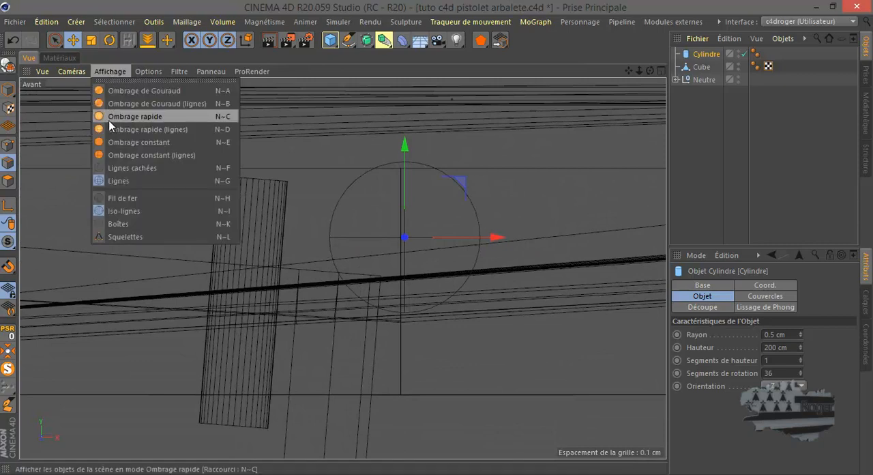
click(121, 198)
scroll(374, 275, up, 2)
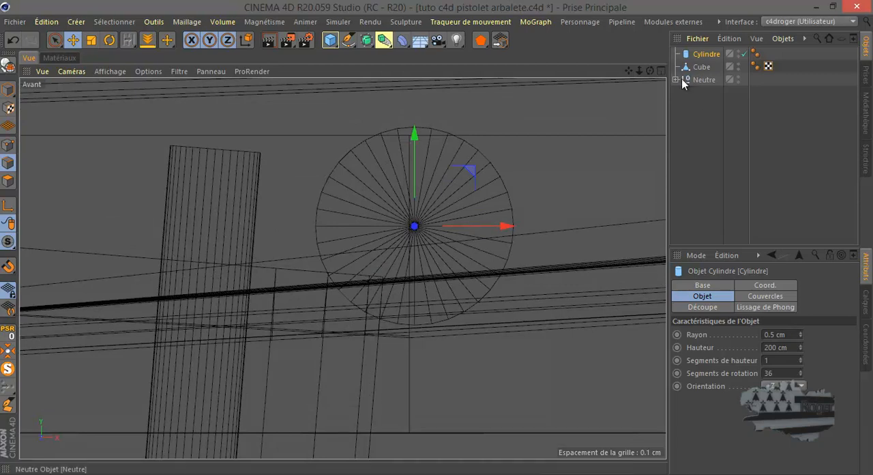
double_click(739, 77)
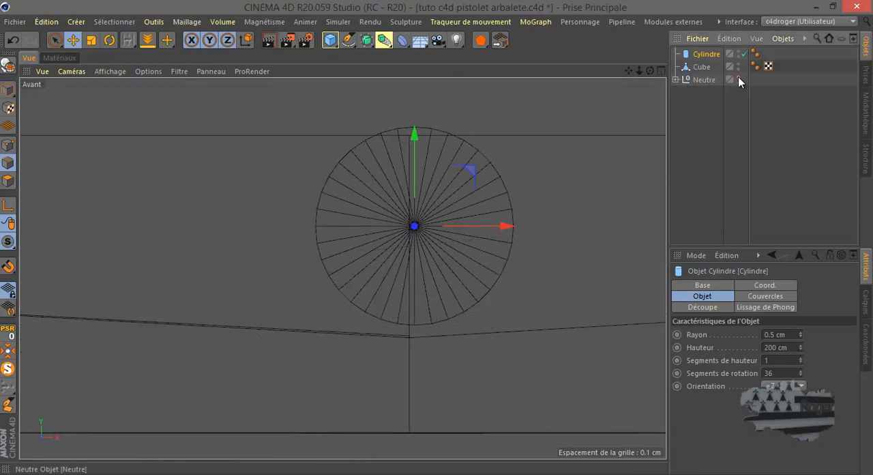
scroll(537, 238, down, 5)
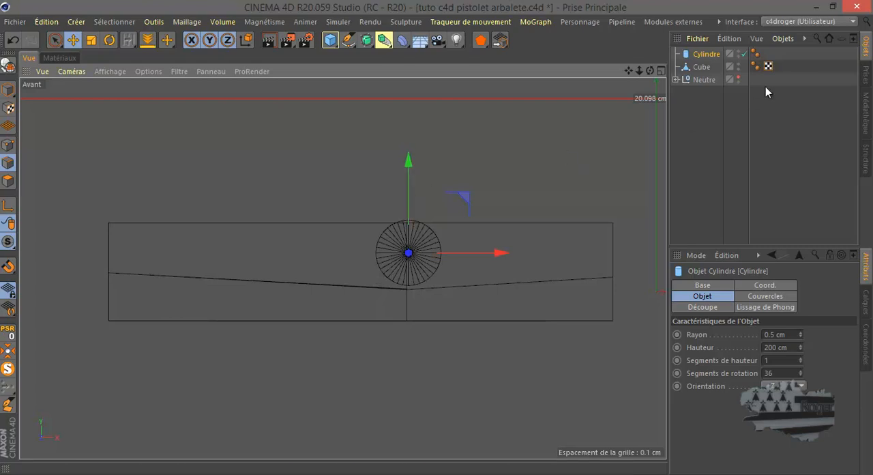
Hide the block instead of the Neutre group and raise the cylinder slightly in the front view
click(738, 78)
click(739, 64)
scroll(415, 278, up, 3)
scroll(416, 278, up, 2)
drag(401, 149, 402, 127)
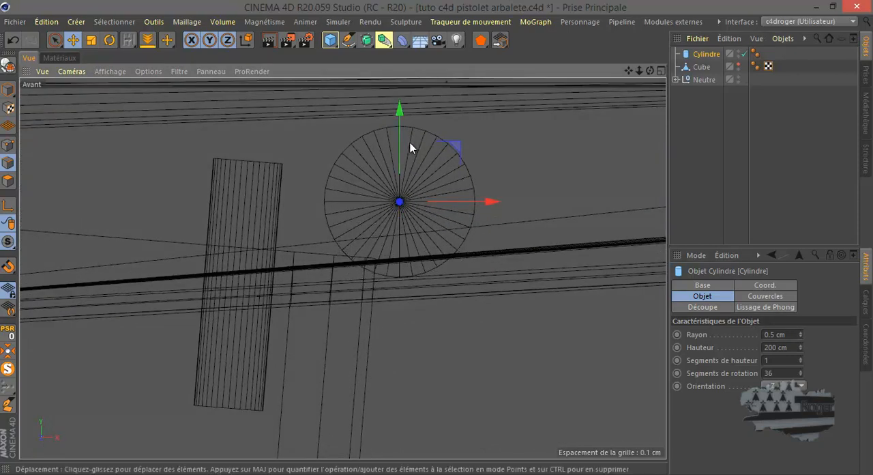
Set the cylinder's radius to 0.4 cm
scroll(439, 216, down, 4)
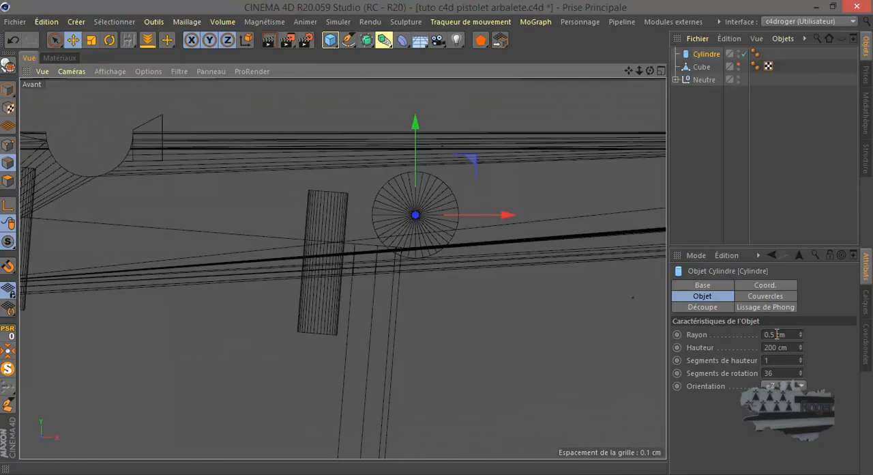
click(777, 334)
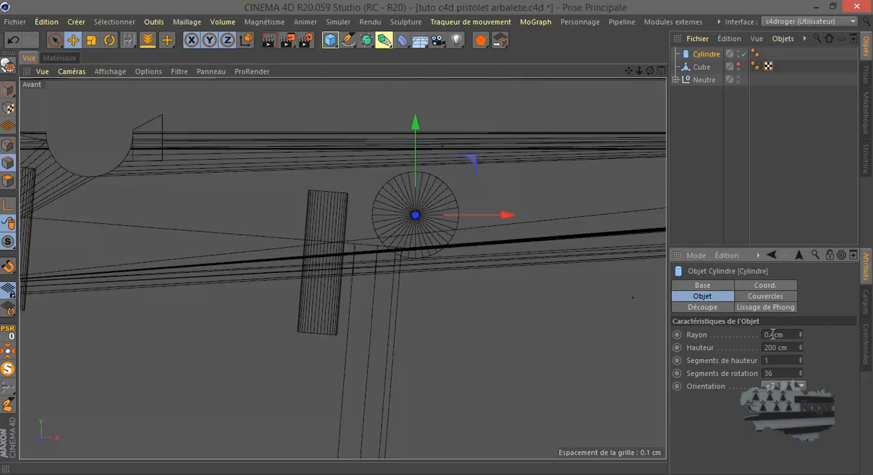
key(Return)
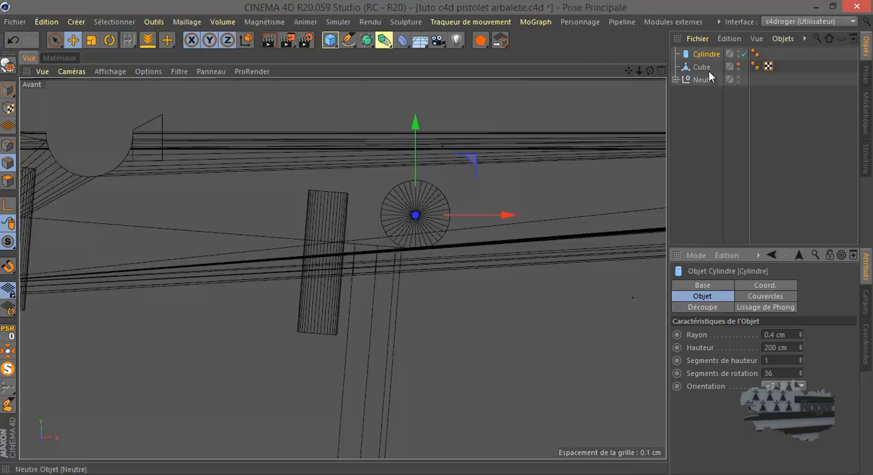
Show the block again, lower the cylinder slightly along its vertical axis and check it in perspective
click(738, 64)
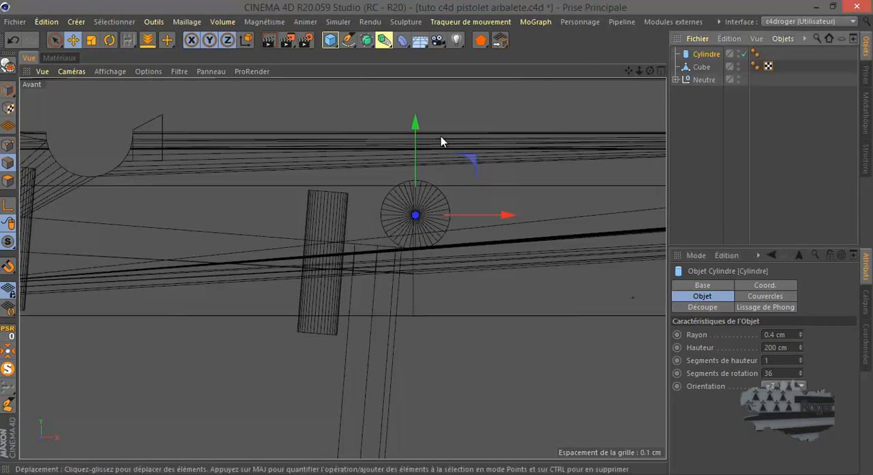
drag(414, 129, 410, 153)
middle_click(317, 242)
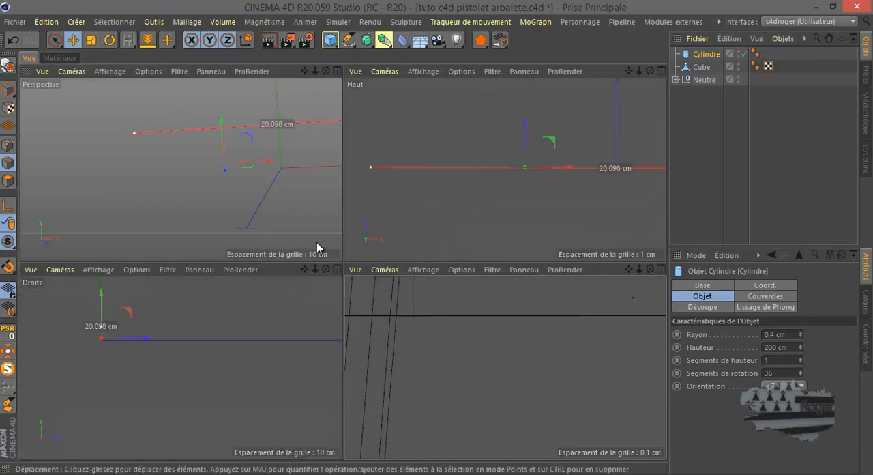
middle_click(312, 212)
drag(650, 71, 436, 237)
middle_click(427, 273)
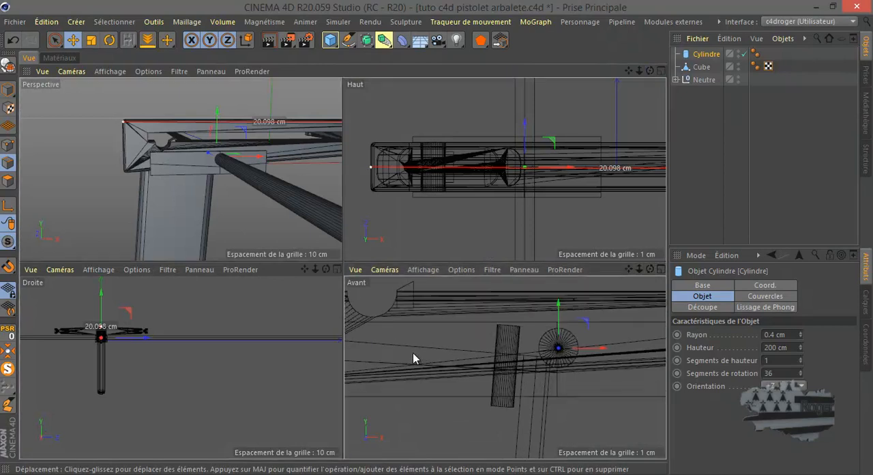
Check the cylinder's placement against the body and handle in the front and perspective views
middle_click(413, 353)
scroll(374, 273, up, 5)
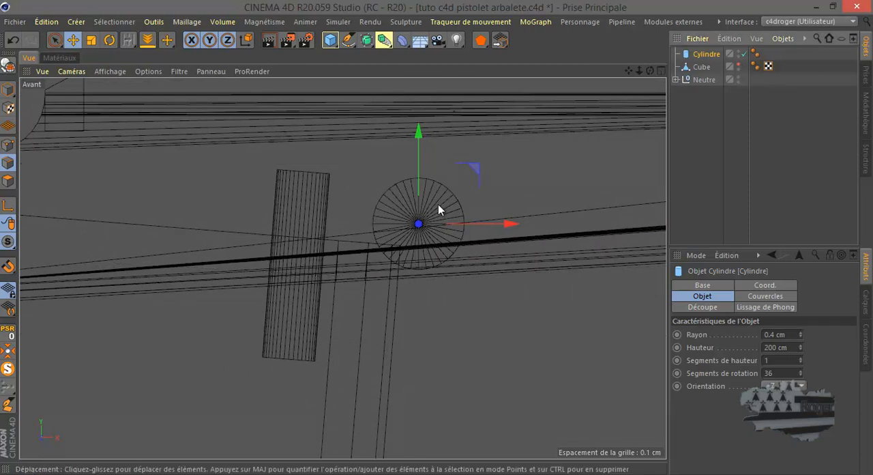
middle_click(412, 224)
middle_click(287, 194)
scroll(375, 265, up, 4)
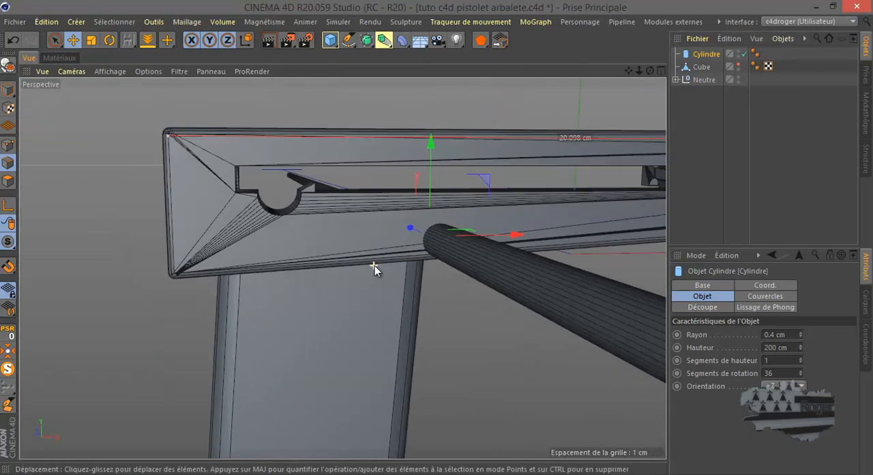
scroll(376, 265, up, 1)
drag(651, 71, 436, 238)
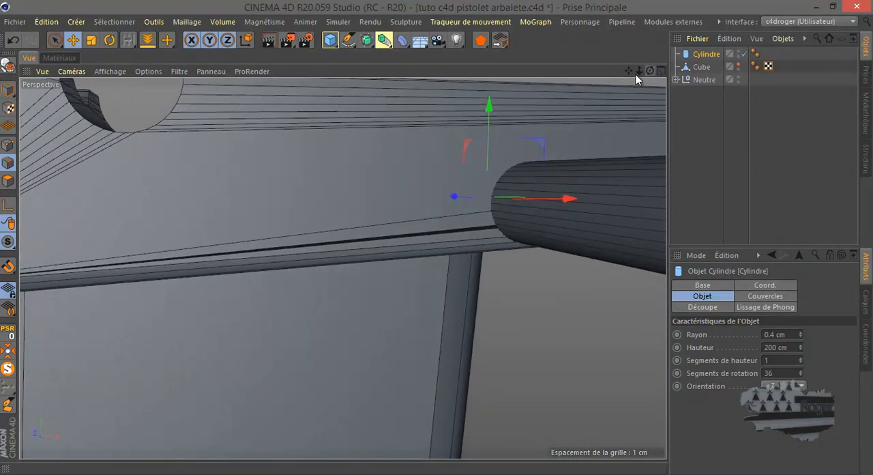
scroll(361, 194, down, 4)
middle_click(299, 242)
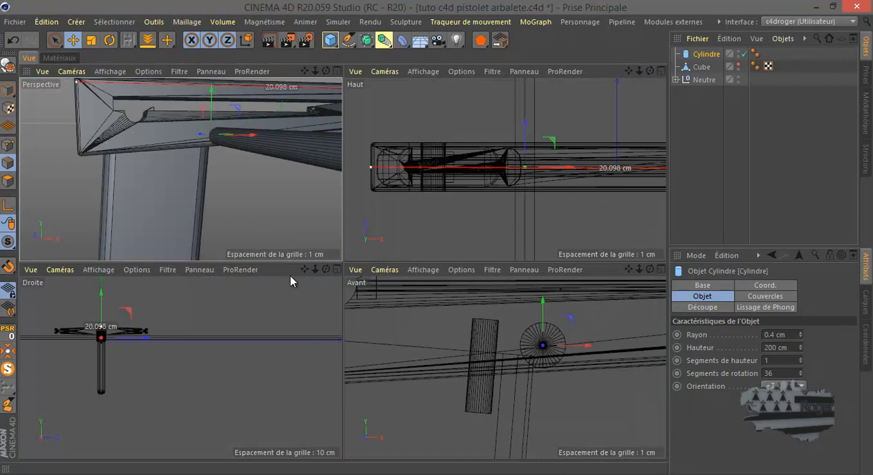
Raise the cylinder slightly in the front view and show the block again
middle_click(385, 341)
scroll(382, 322, down, 1)
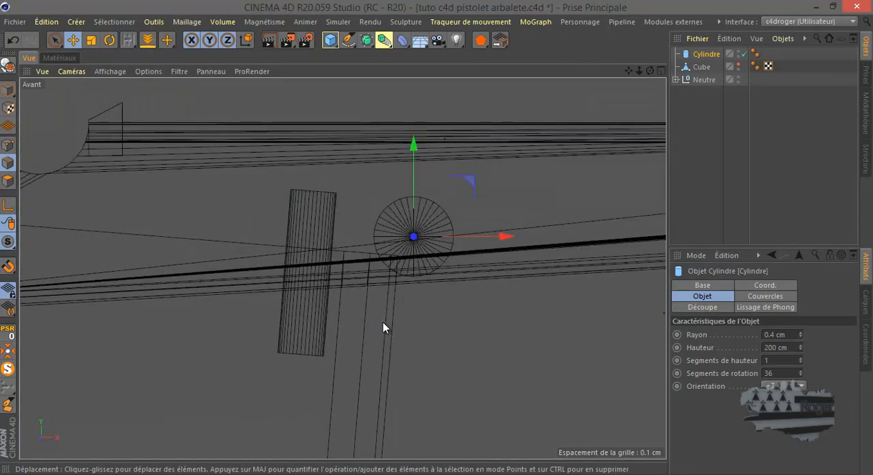
drag(415, 151, 414, 139)
click(737, 64)
scroll(379, 239, down, 2)
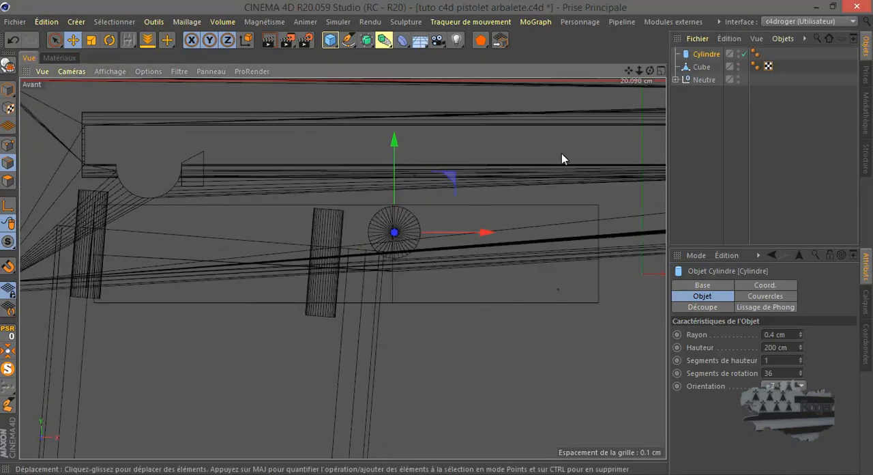
Select the points along the block's upper edge and raise them slightly in the front view
click(702, 67)
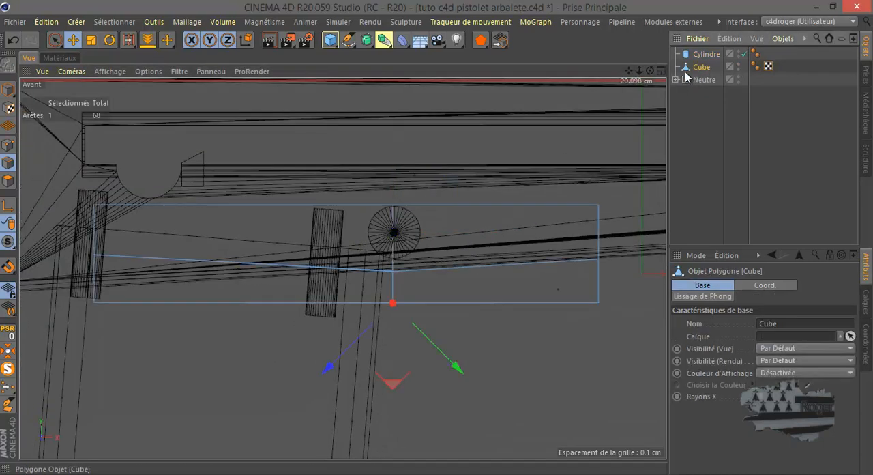
click(8, 145)
click(56, 39)
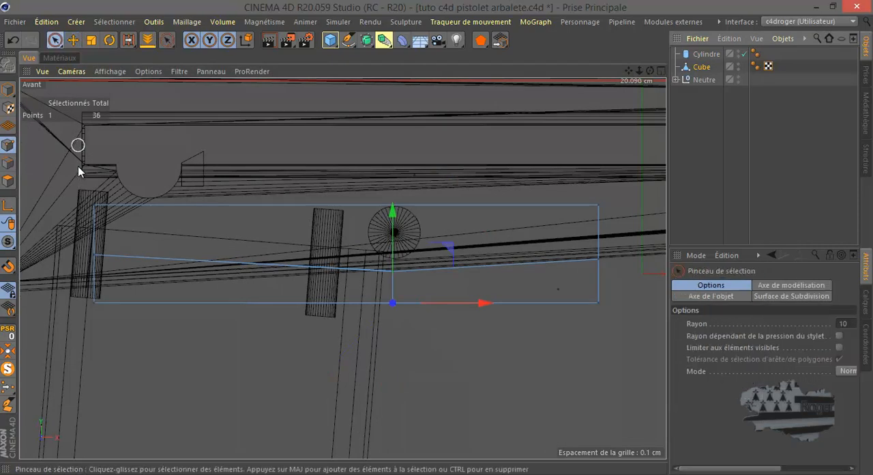
drag(83, 203, 308, 211)
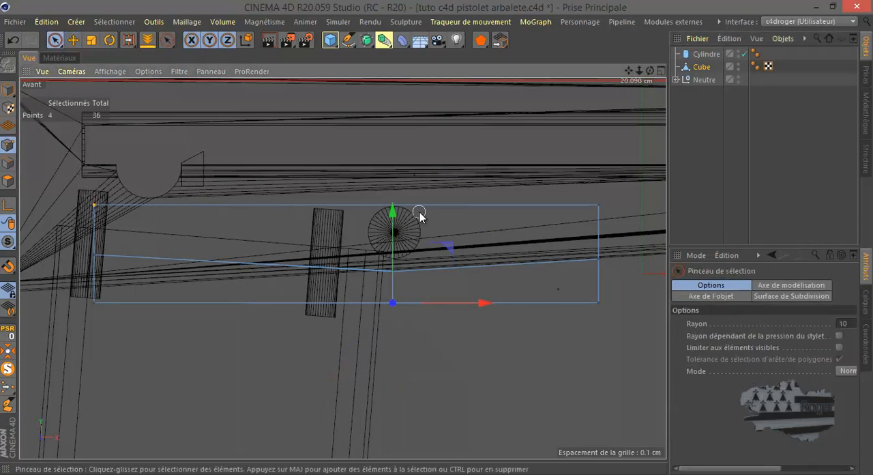
mouse_move(553, 213)
mouse_down()
mouse_move(616, 205)
mouse_move(601, 199)
mouse_up()
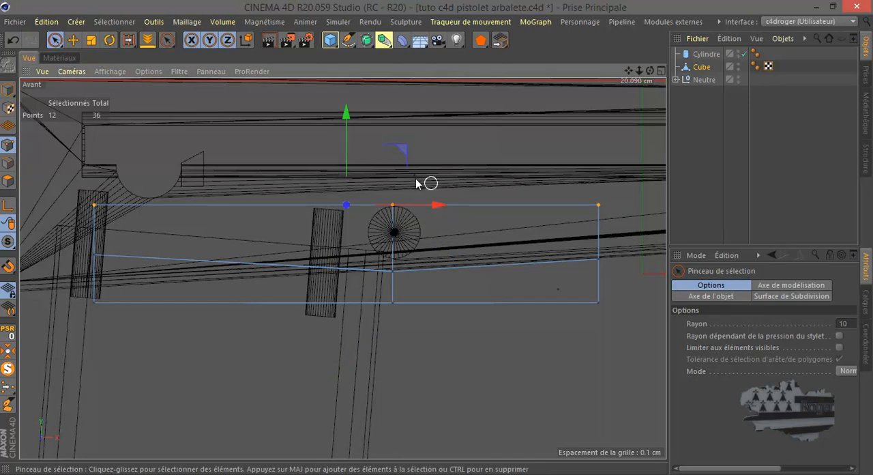
drag(349, 152, 350, 139)
Lower the block's upper-left corner points and shift its upper and middle left points inward to slant that end
click(94, 193)
drag(96, 151, 95, 175)
drag(181, 213, 193, 216)
click(94, 255)
drag(145, 260, 156, 253)
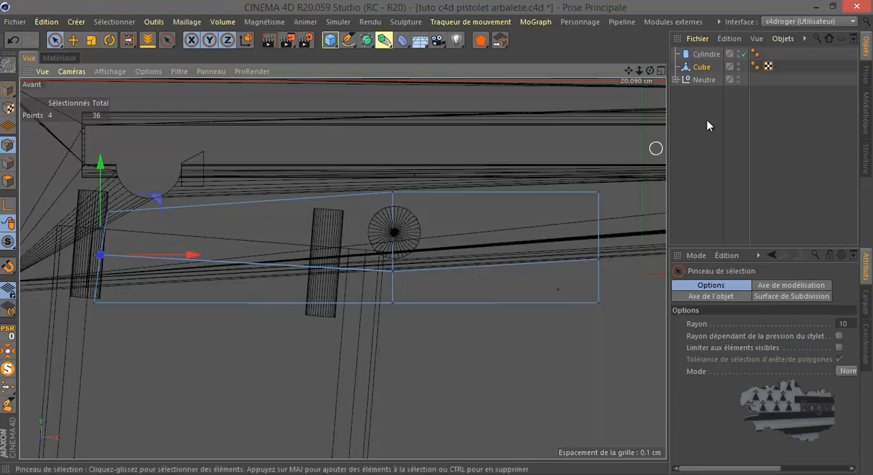
Make the block a child of the cylinder and rotate the cylinder to test how the block pivots around it
drag(706, 68, 705, 56)
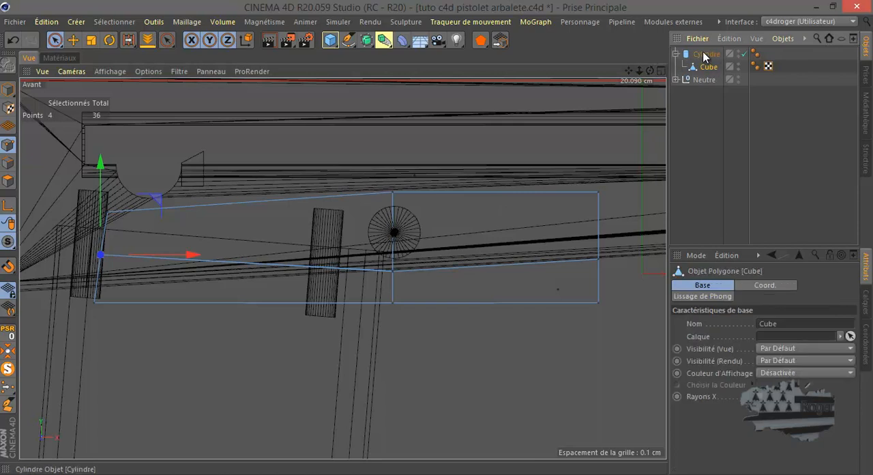
click(705, 56)
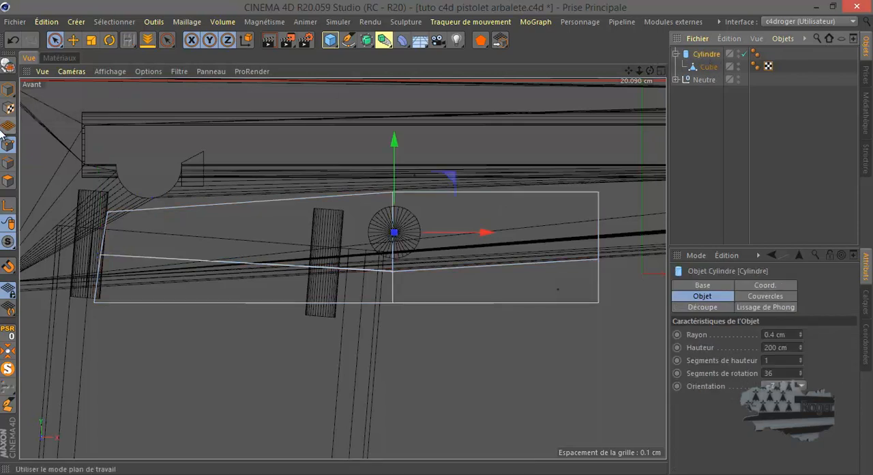
click(109, 41)
scroll(406, 282, up, 4)
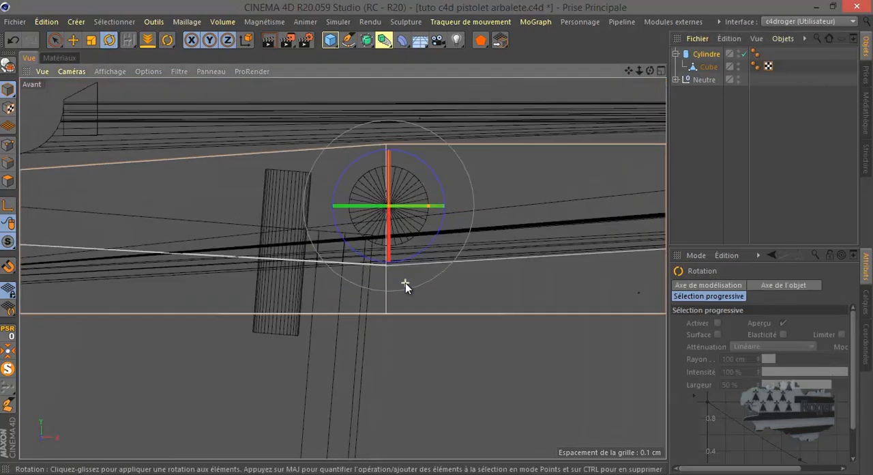
drag(423, 136, 437, 145)
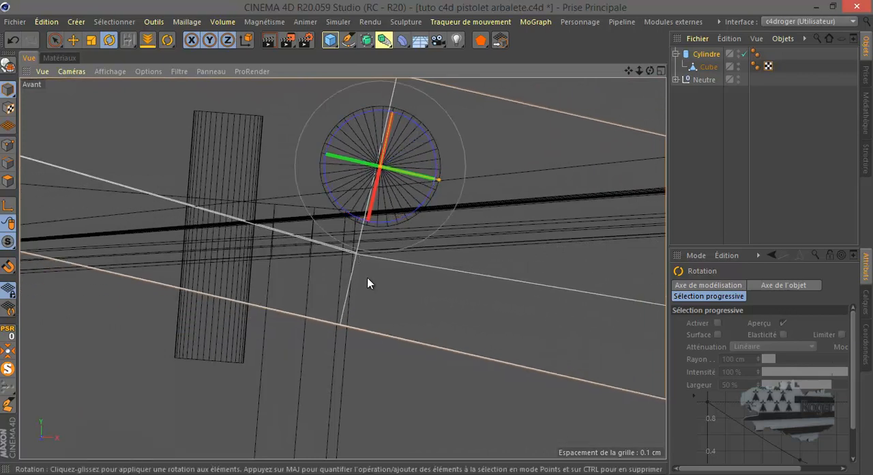
scroll(388, 309, down, 3)
scroll(379, 303, up, 4)
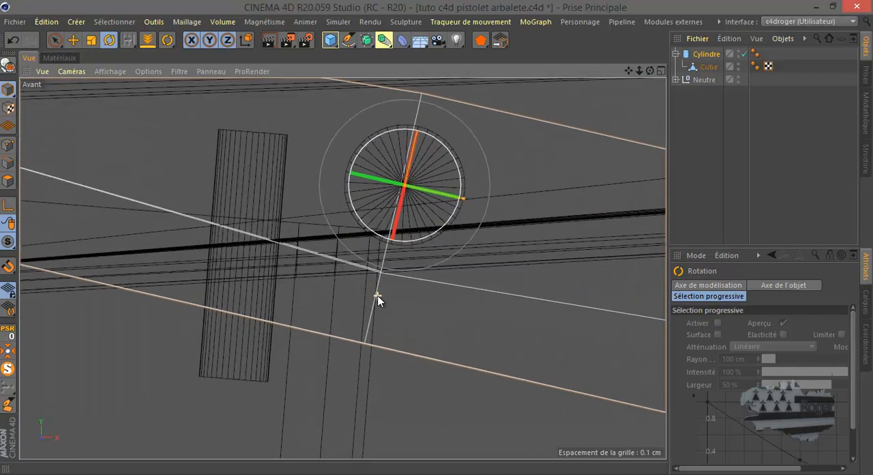
drag(461, 156, 469, 150)
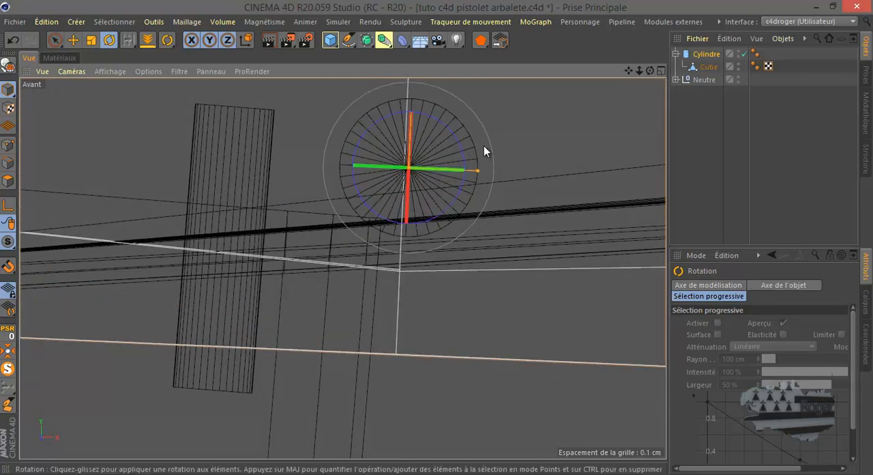
Lower the block's middle points beneath the cylinder slightly in the front view
click(699, 67)
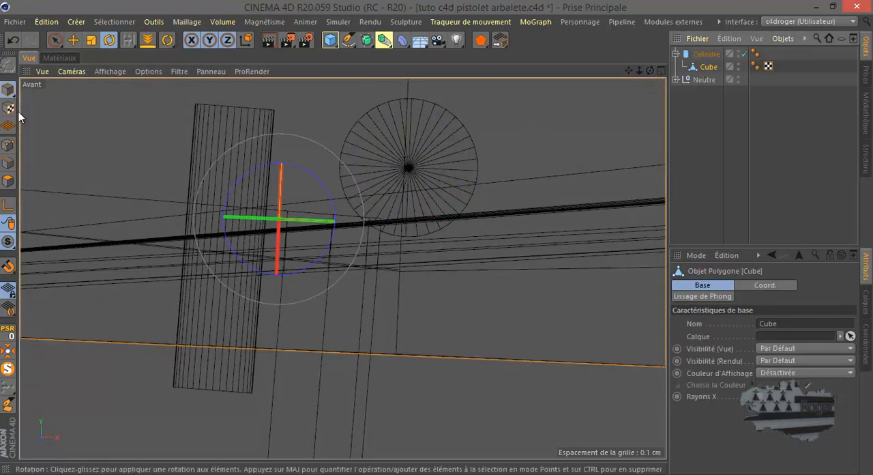
click(8, 145)
click(56, 39)
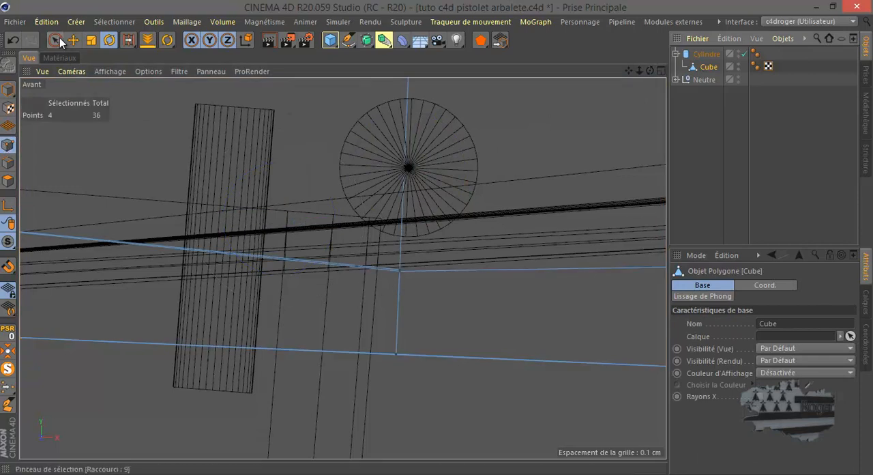
click(399, 273)
drag(399, 219, 400, 229)
scroll(347, 239, down, 3)
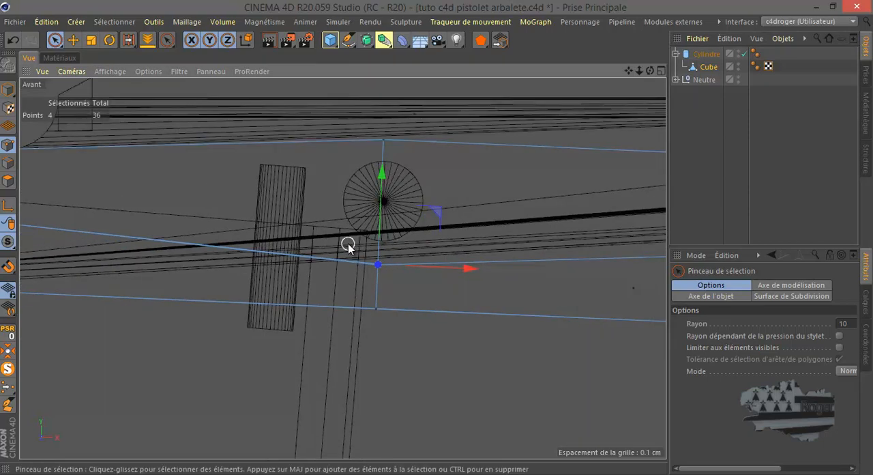
scroll(348, 246, down, 2)
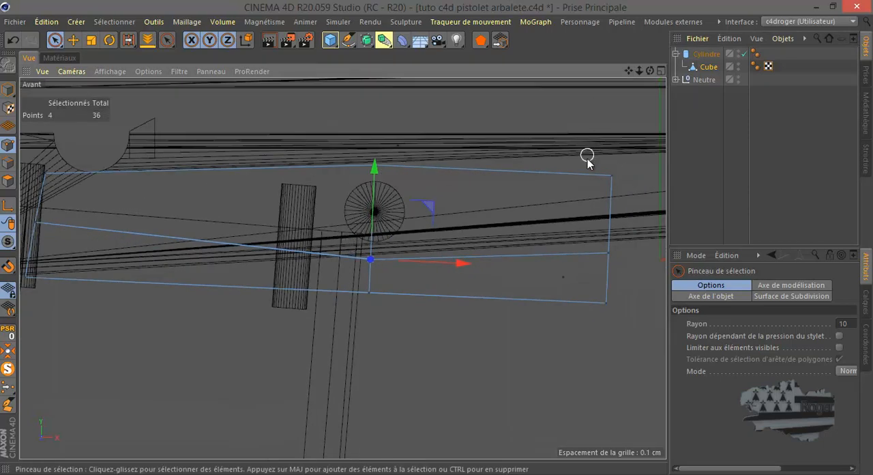
Rotate the cylinder with its child block clockwise in the front view so the block's left end tilts up
click(707, 54)
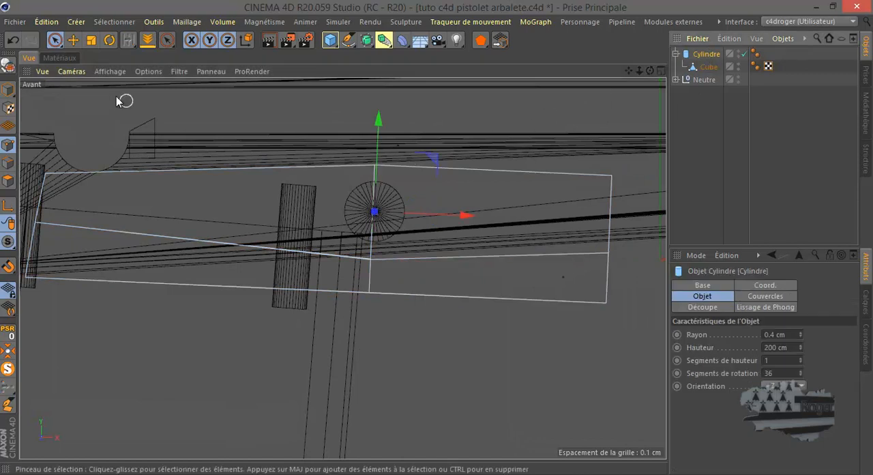
click(109, 39)
drag(403, 162, 406, 173)
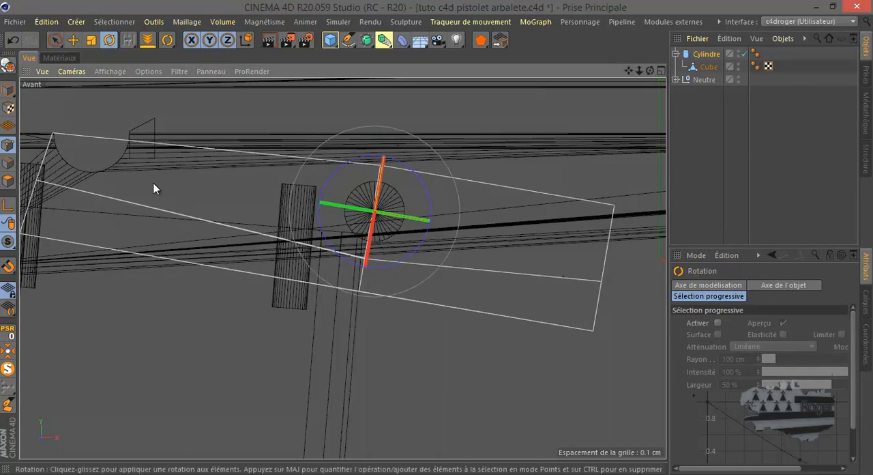
Select the tilted block's upper-left corner points and raise them slightly along the block's vertical axis
click(55, 40)
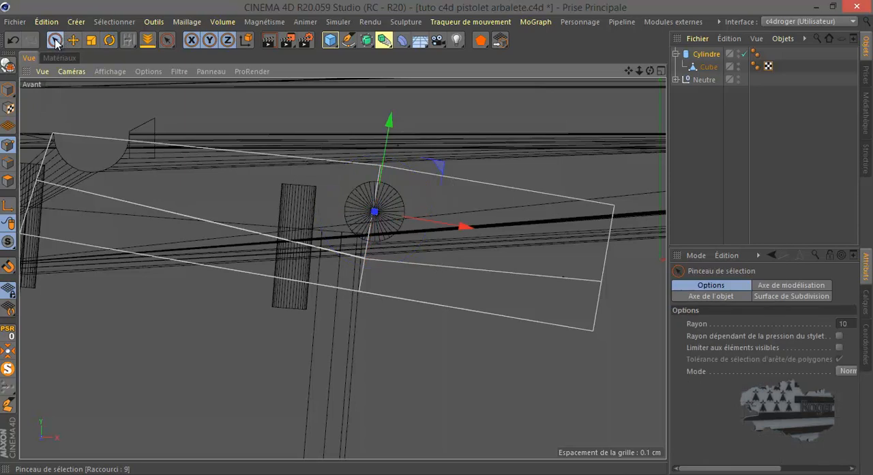
click(7, 145)
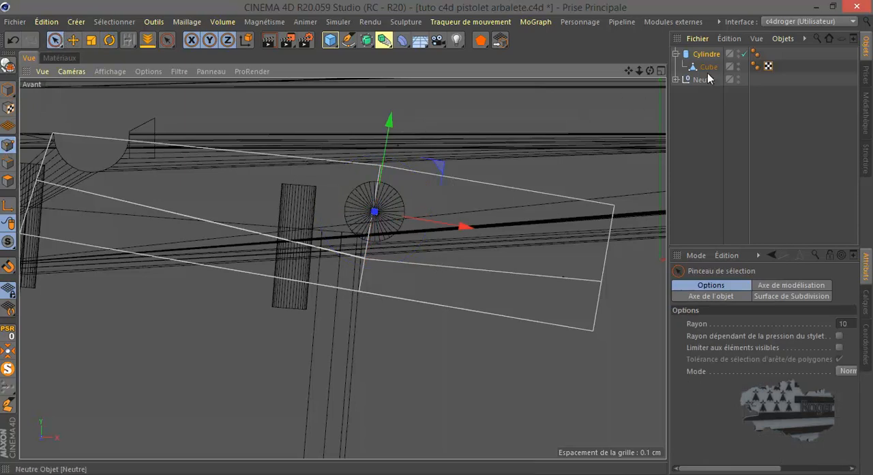
click(710, 67)
click(52, 135)
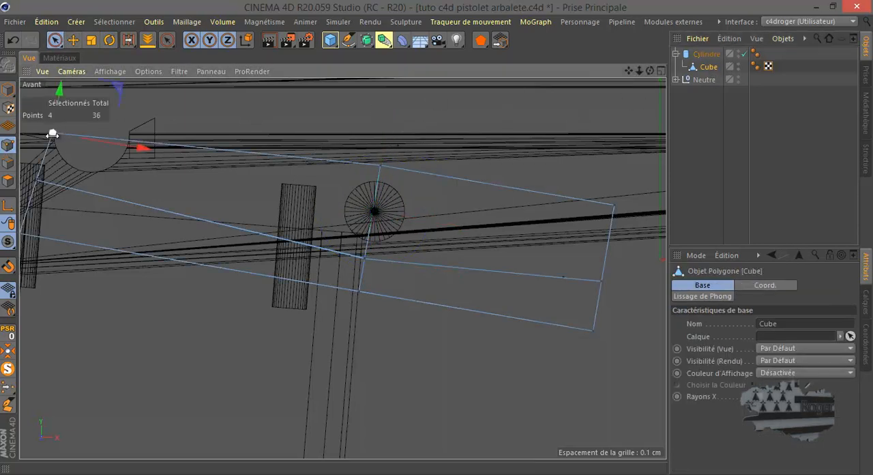
mouse_move(56, 88)
mouse_down()
mouse_move(62, 78)
mouse_move(60, 93)
mouse_up()
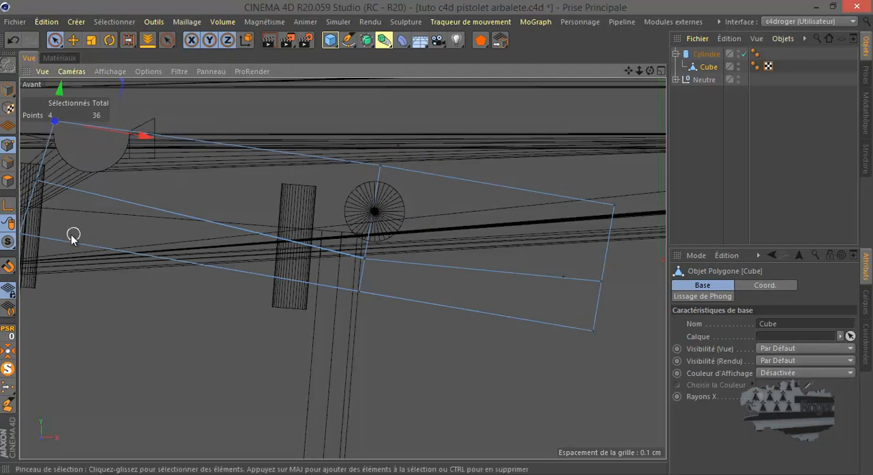
Raise the block's lower-left corner points, and raise them further together with the middle points of that end
scroll(49, 238, down, 1)
click(25, 233)
mouse_move(35, 139)
mouse_down()
mouse_move(44, 148)
mouse_move(56, 133)
mouse_up()
drag(115, 217, 120, 218)
drag(40, 188, 35, 203)
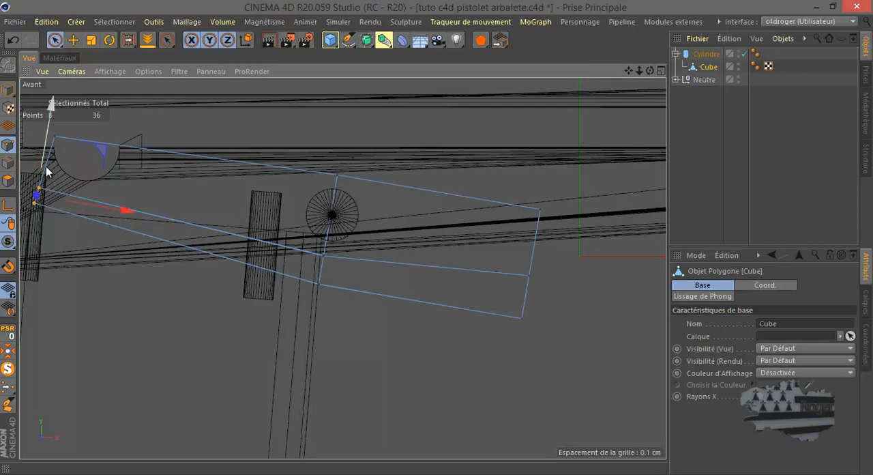
drag(100, 148, 107, 129)
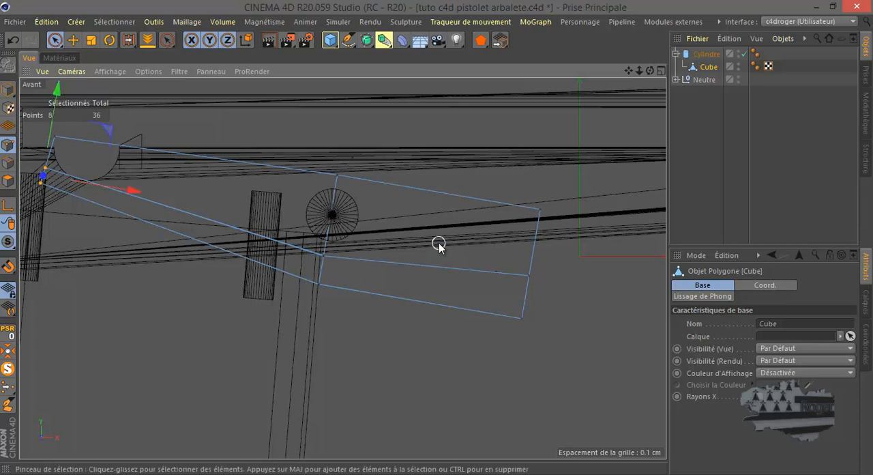
Raise the block's lower-right corner points and the bottom points beneath the cylinder to thin its underside
click(522, 316)
drag(532, 258, 539, 234)
click(317, 283)
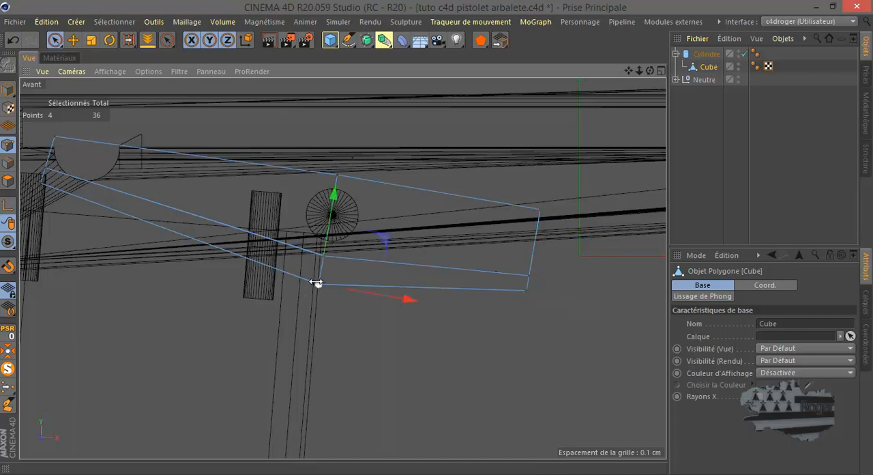
drag(326, 240, 332, 223)
Delete the end polygon between the block's two side walls, on the end farthest from the handle
middle_click(268, 244)
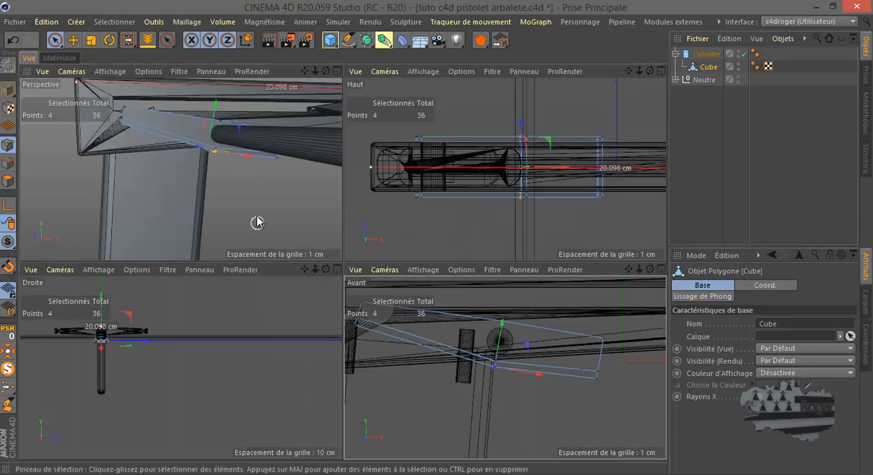
middle_click(243, 189)
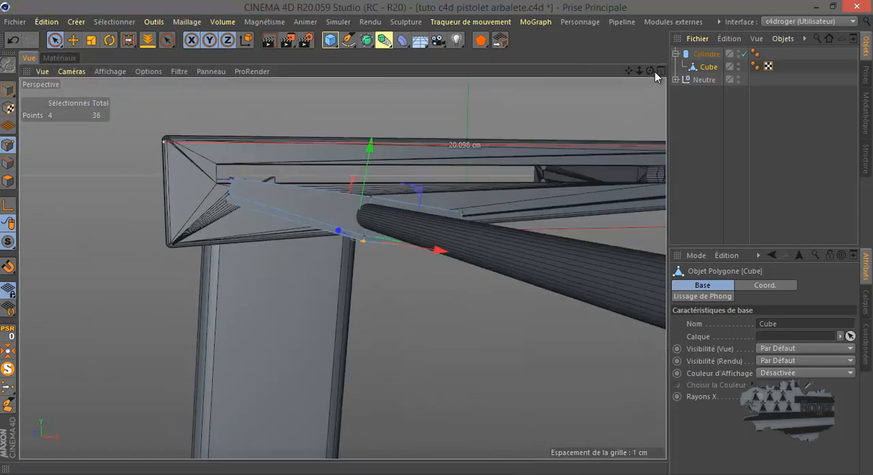
drag(650, 71, 436, 237)
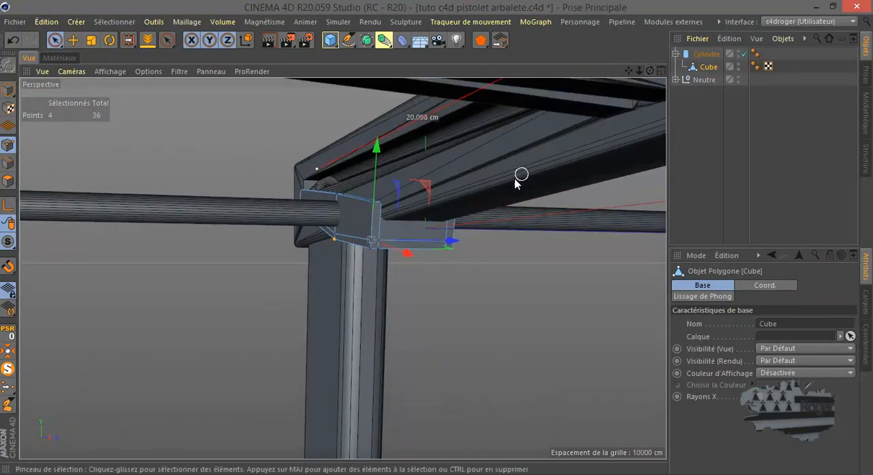
click(408, 225)
click(8, 181)
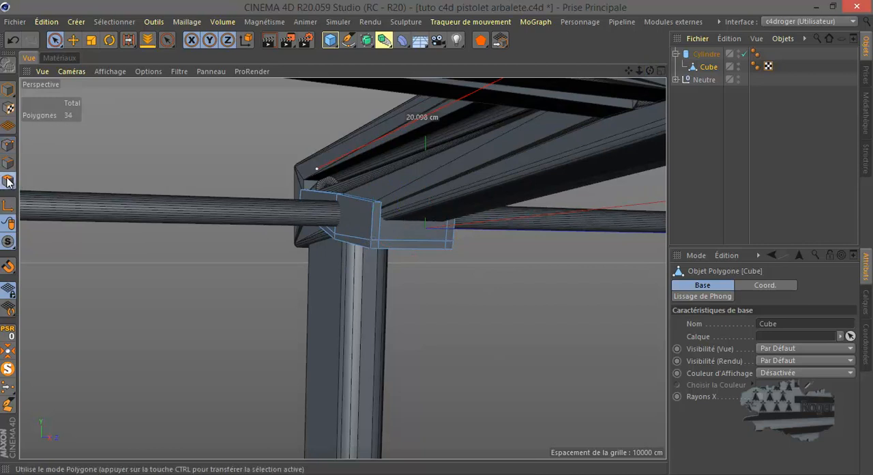
click(71, 41)
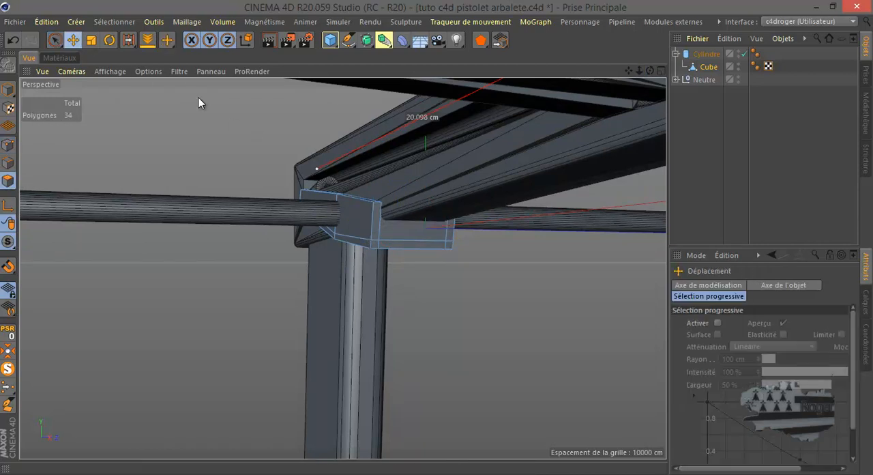
click(408, 220)
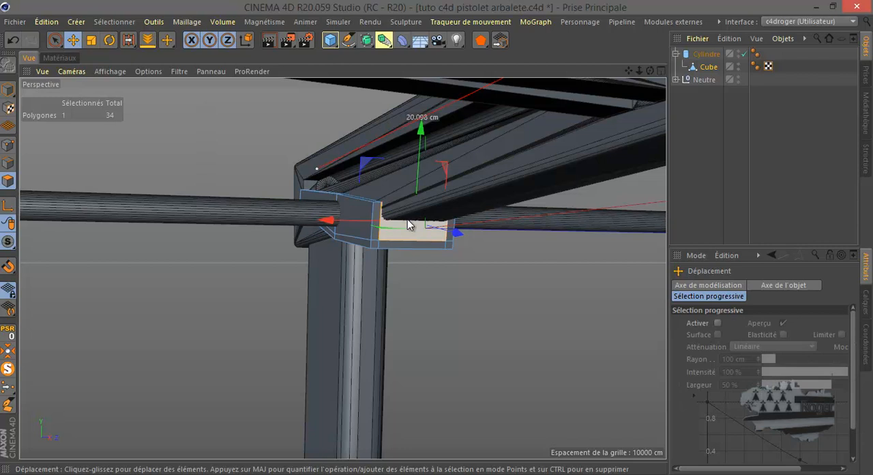
key(Delete)
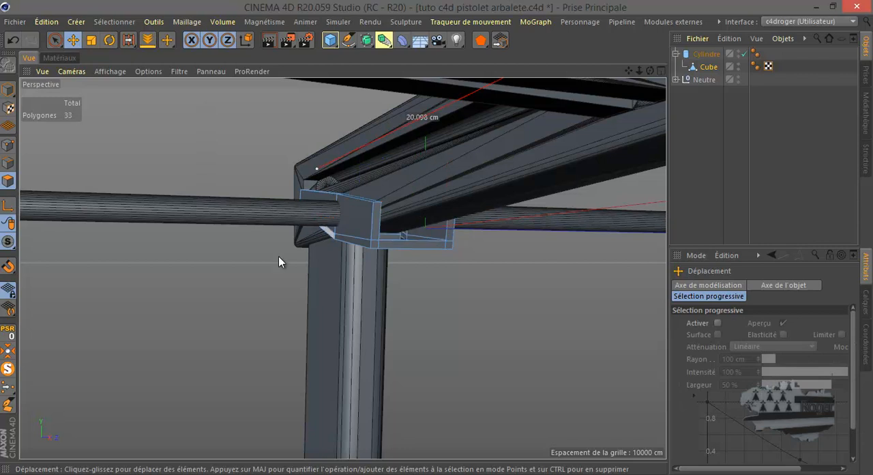
Isolate the block and delete its top polygon and the inner cross wall between the two sides
click(7, 368)
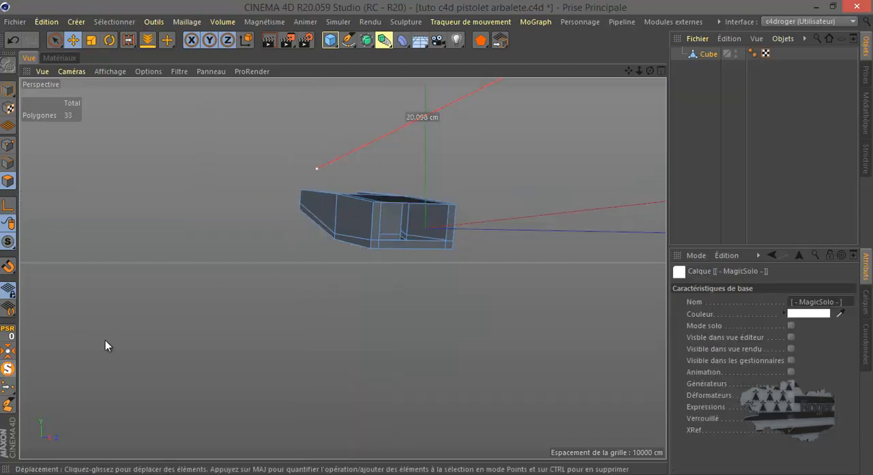
click(402, 202)
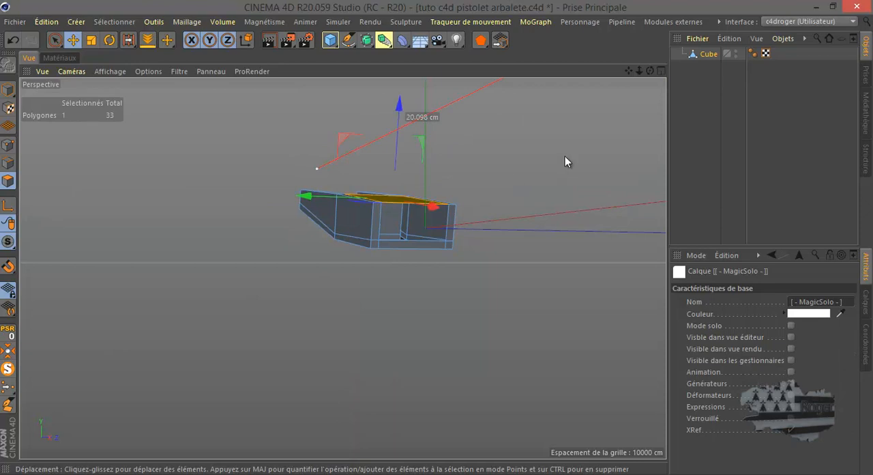
drag(650, 71, 436, 238)
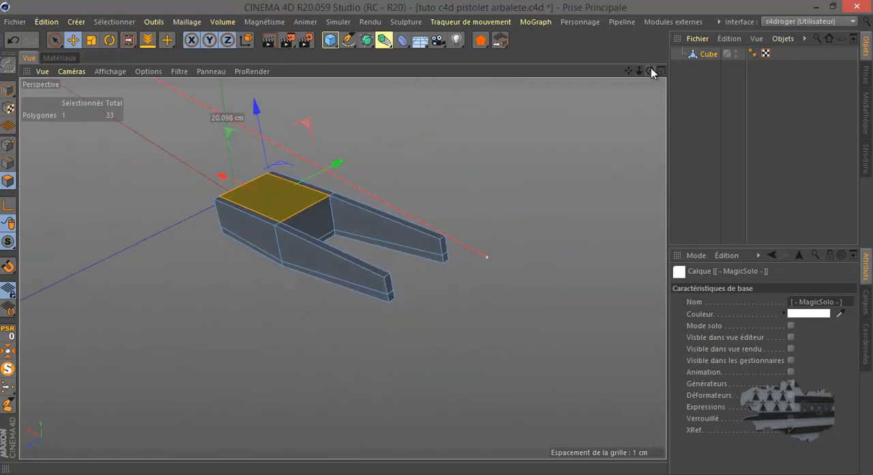
key(Delete)
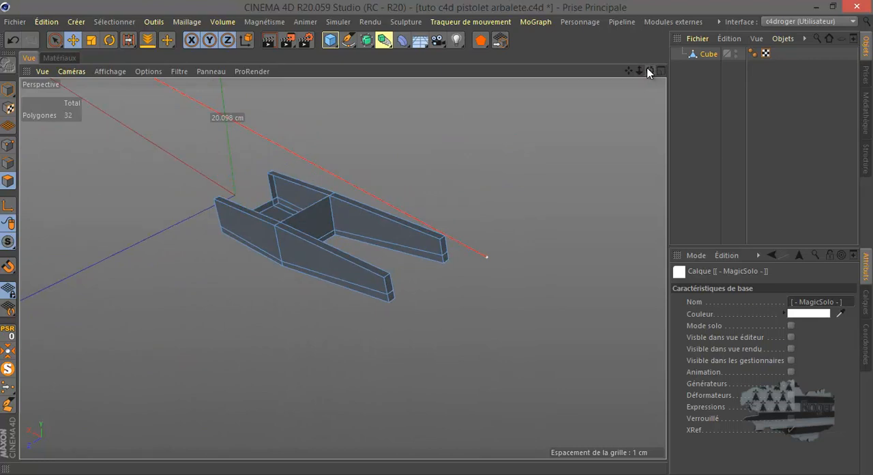
click(324, 219)
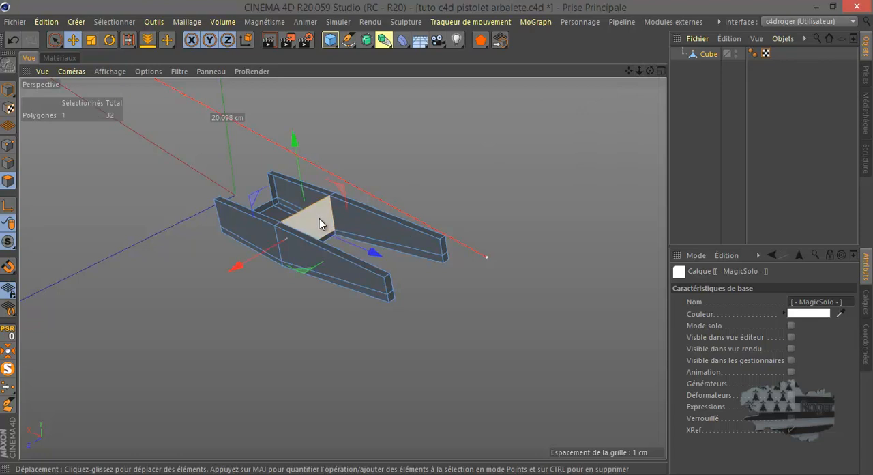
key(Delete)
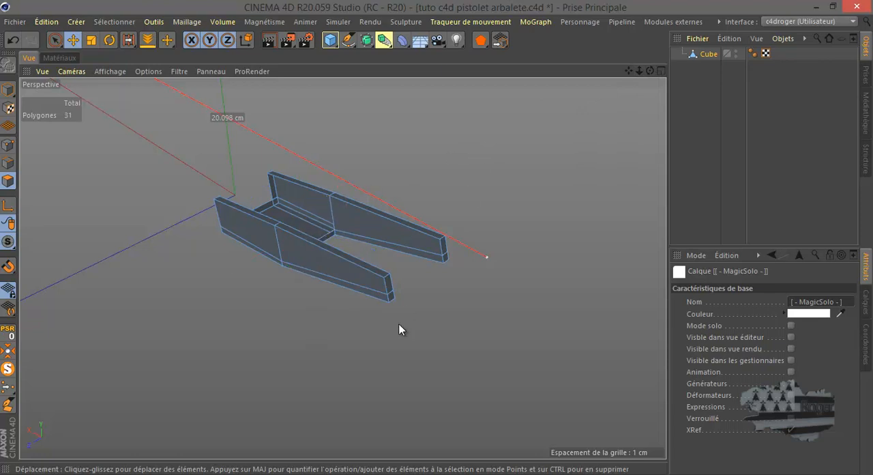
Show all objects again and rotate the cylinder with its child block counterclockwise in the front view until the block's right half is level
middle_click(391, 343)
middle_click(436, 343)
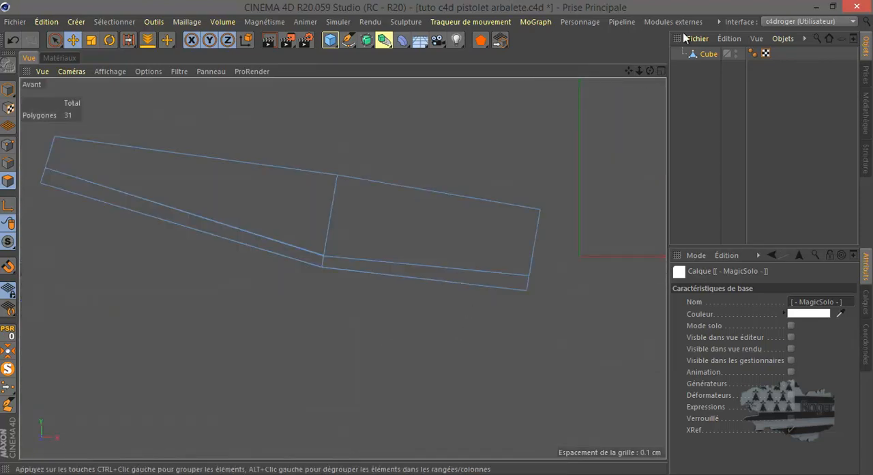
click(7, 351)
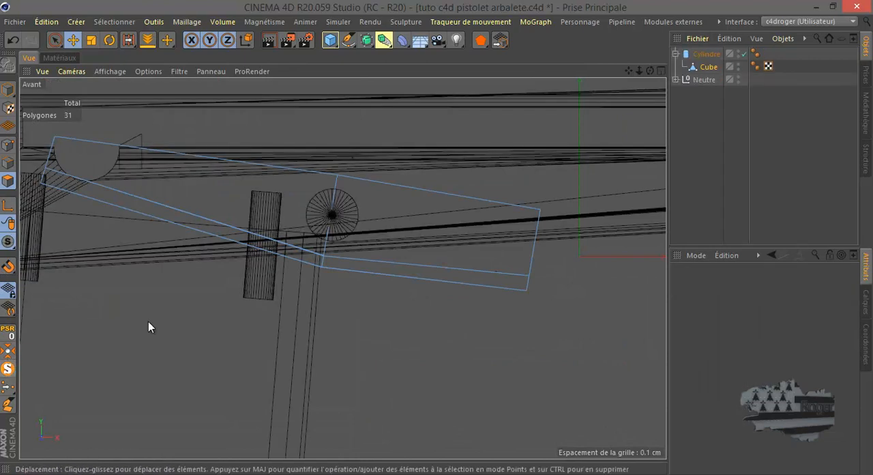
scroll(305, 319, down, 3)
click(368, 252)
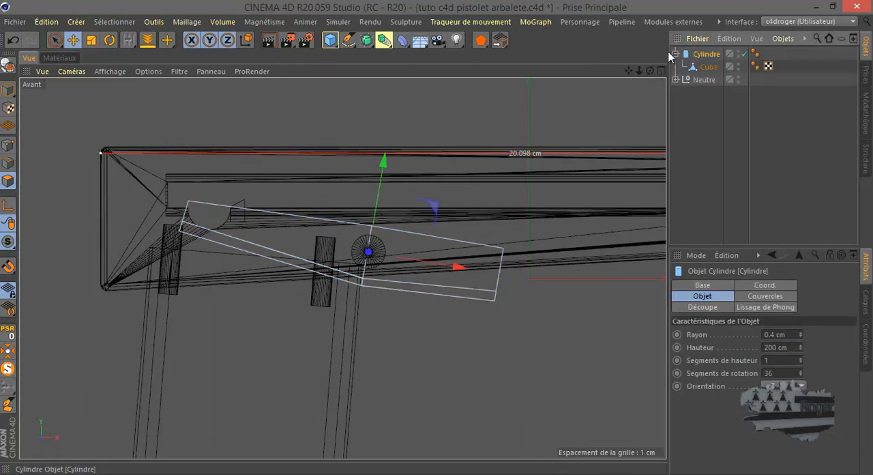
click(108, 41)
drag(349, 199, 344, 210)
scroll(494, 279, up, 3)
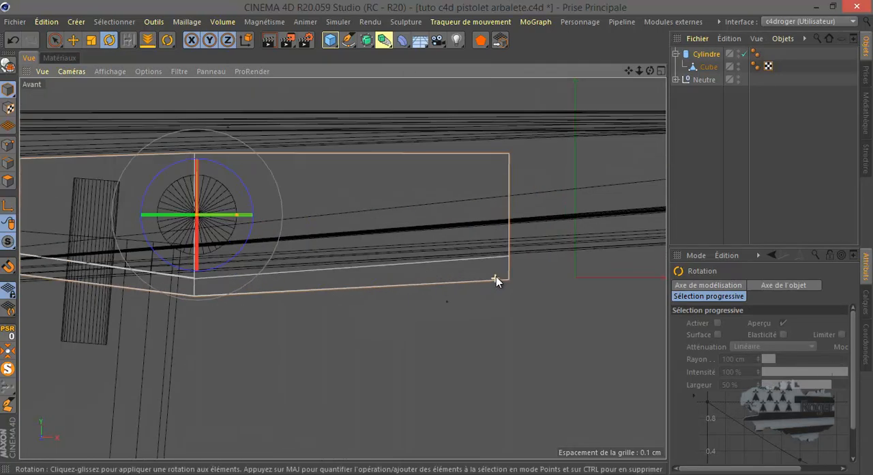
Isolate the cylinder with its child block in the perspective view, seen from the block's open end
middle_click(466, 250)
middle_click(258, 201)
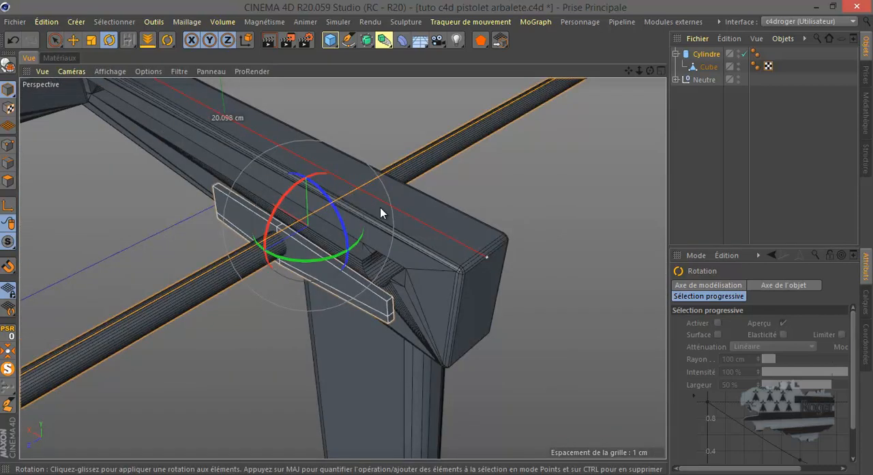
click(8, 368)
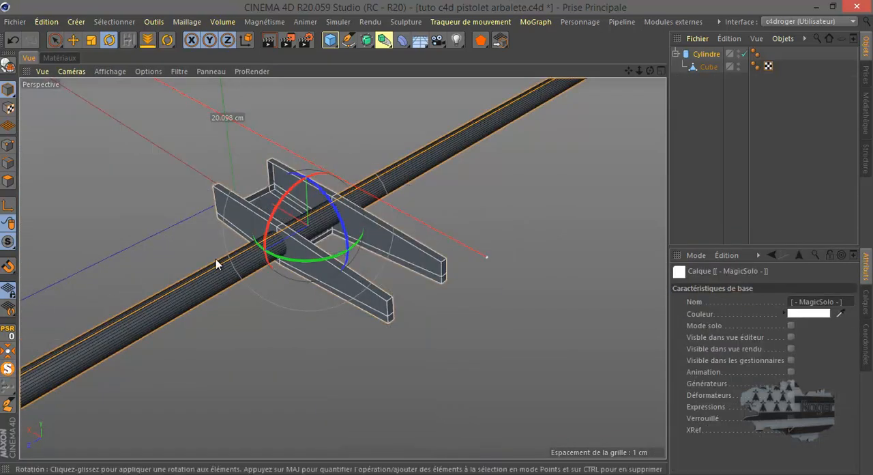
drag(650, 72, 436, 236)
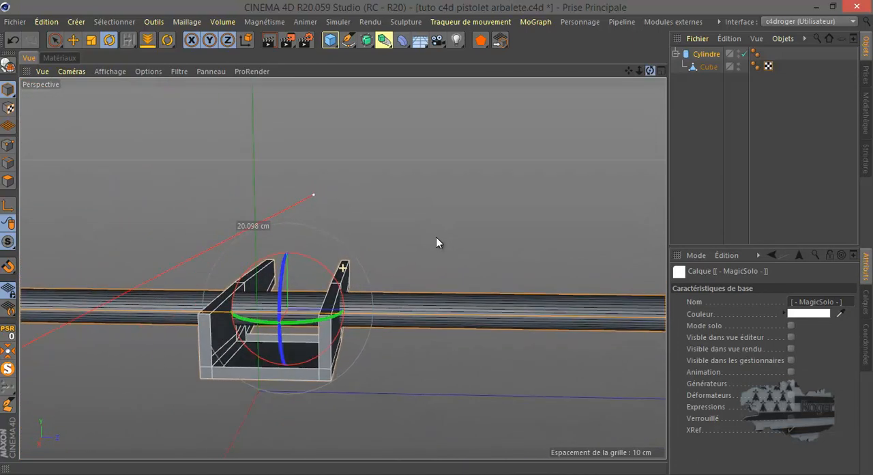
Bridge the opposite edges of the block's open floor and of one inner side wall to close both gaps
click(709, 67)
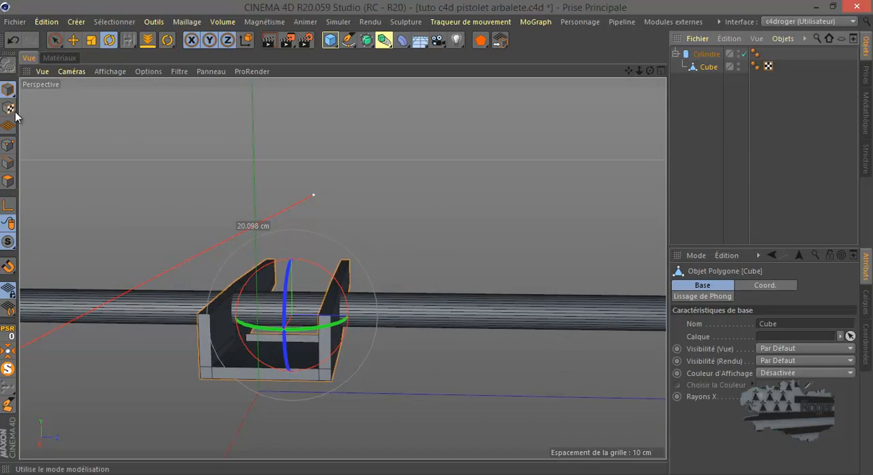
click(8, 163)
click(73, 39)
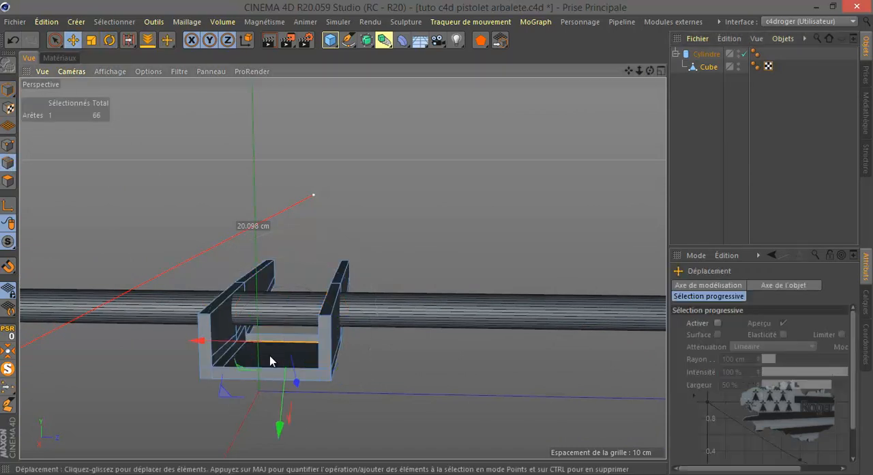
scroll(269, 356, up, 4)
scroll(270, 355, down, 2)
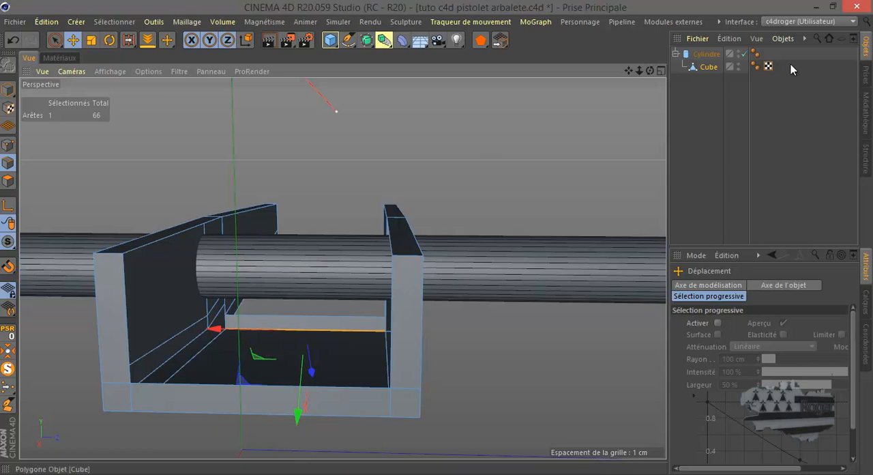
drag(650, 70, 437, 237)
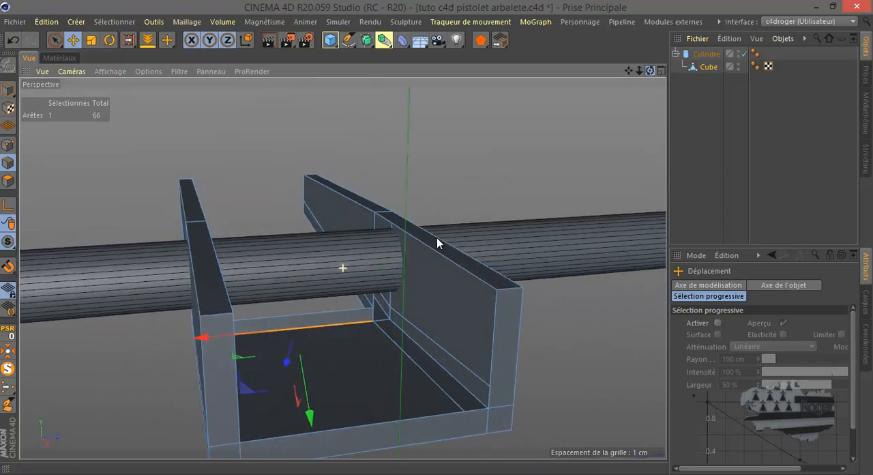
right_click(453, 142)
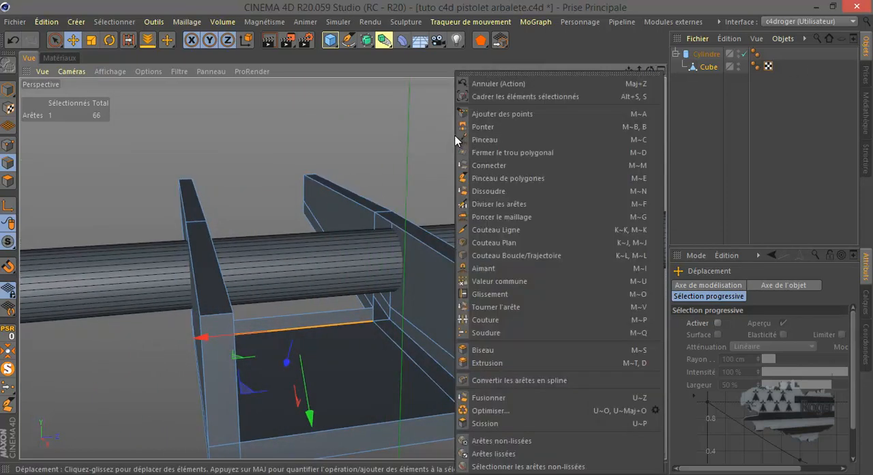
click(482, 127)
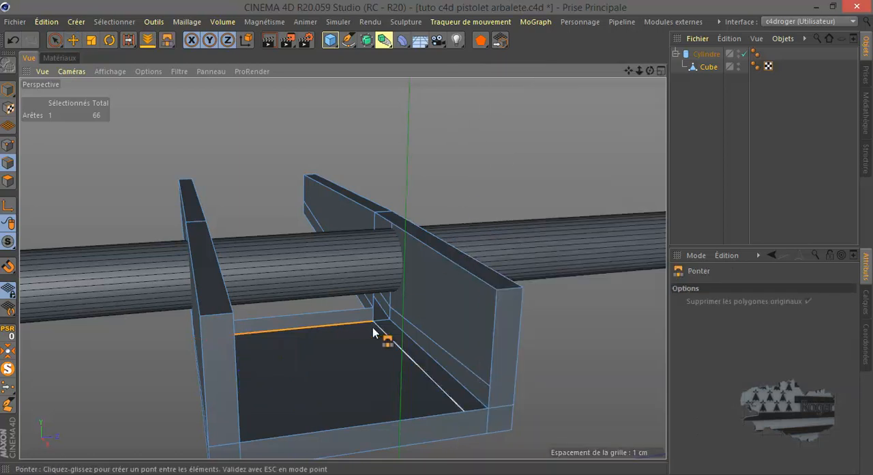
drag(350, 314, 386, 427)
drag(467, 275, 453, 381)
drag(649, 72, 436, 238)
drag(180, 235, 184, 345)
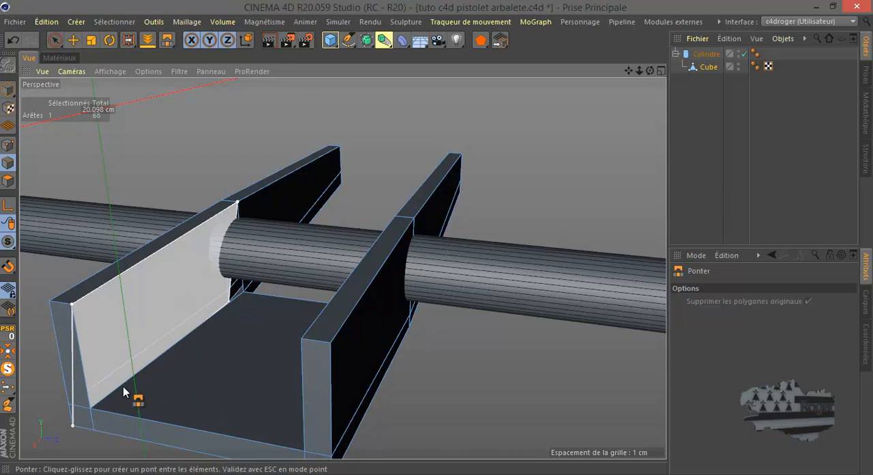
drag(125, 385, 123, 386)
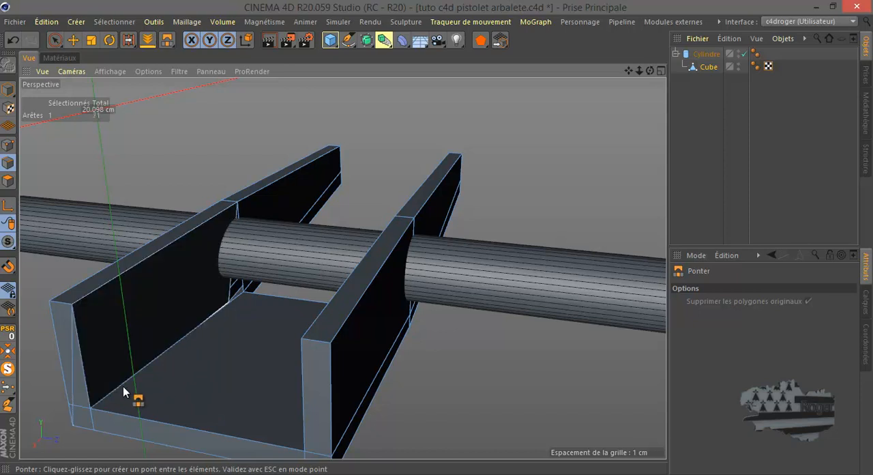
click(10, 41)
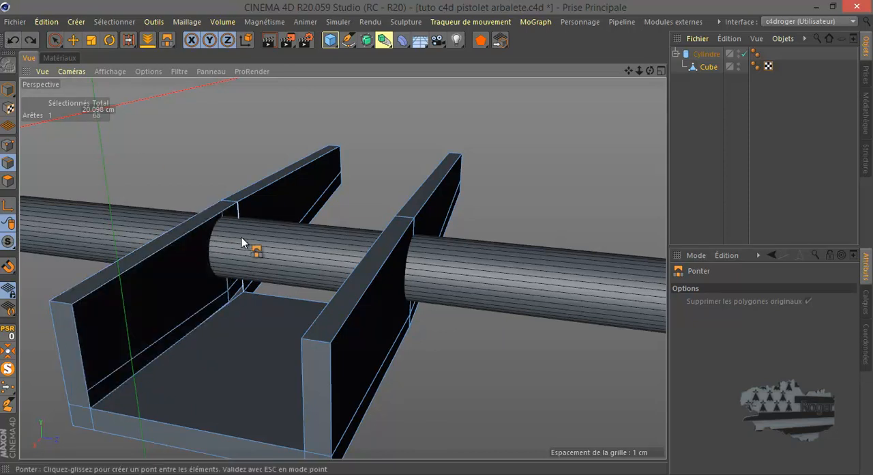
Bridge the upper edge of the remaining inner side wall to the floor edge below it
scroll(273, 246, down, 3)
scroll(197, 311, up, 5)
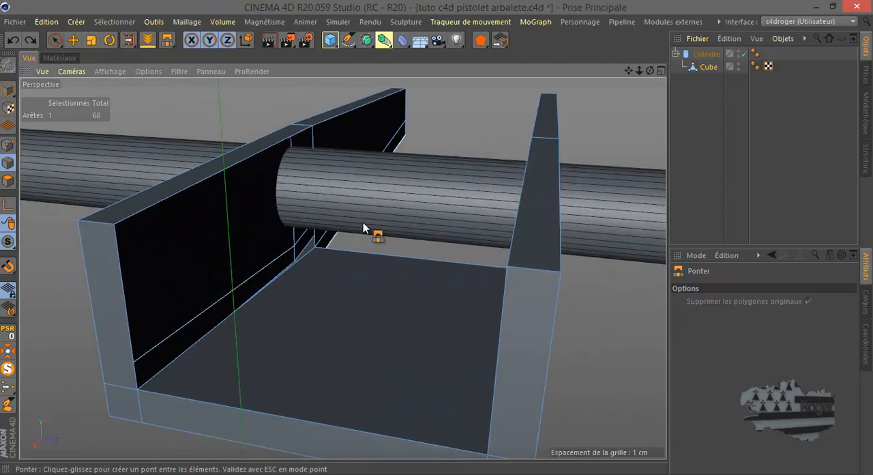
drag(650, 71, 436, 238)
drag(232, 194, 274, 318)
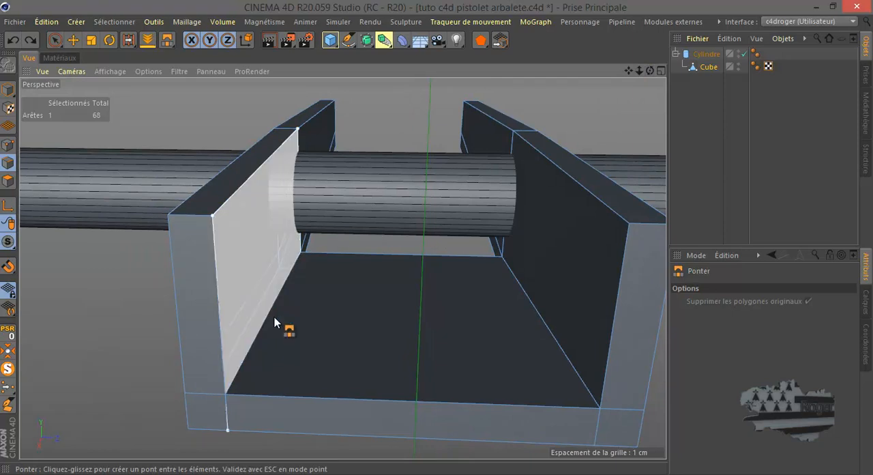
drag(266, 320, 262, 321)
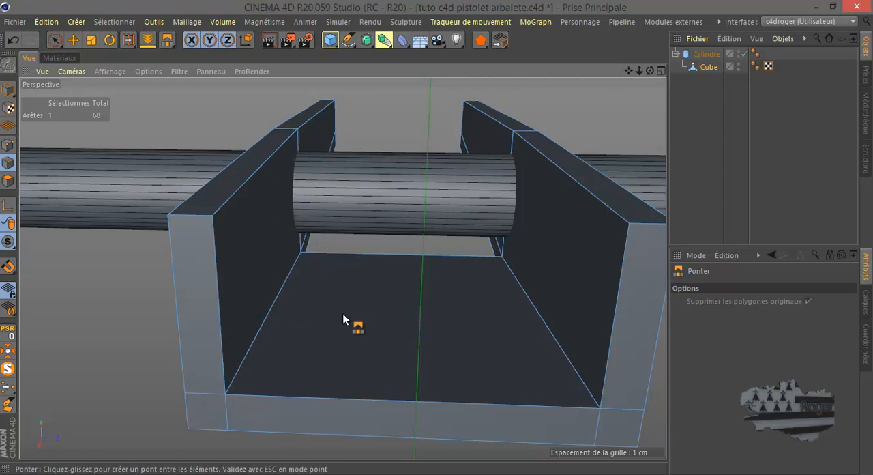
Show all objects again and inspect the block's fit against the handle and body from several angles
drag(649, 70, 435, 237)
click(8, 372)
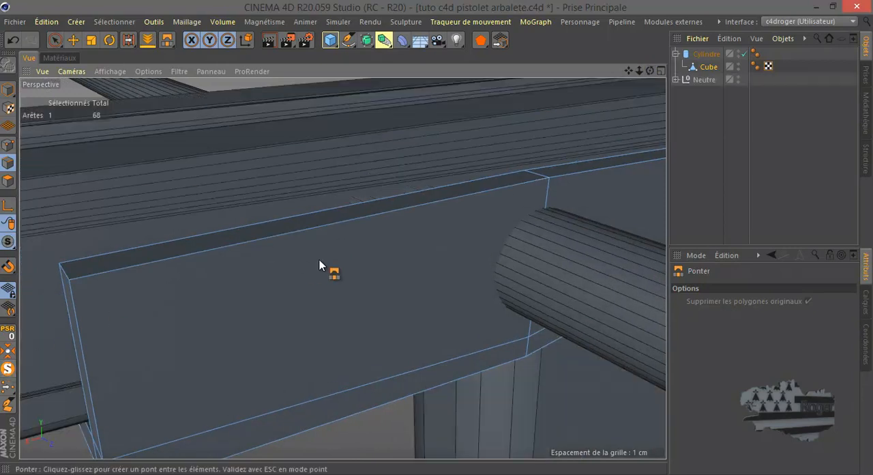
scroll(333, 250, down, 6)
drag(649, 70, 436, 237)
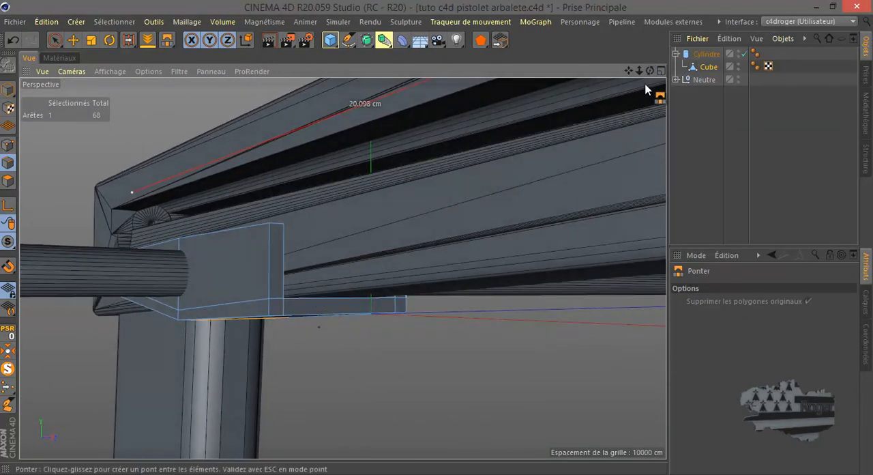
drag(650, 72, 436, 238)
alt+drag(590, 141, 607, 140)
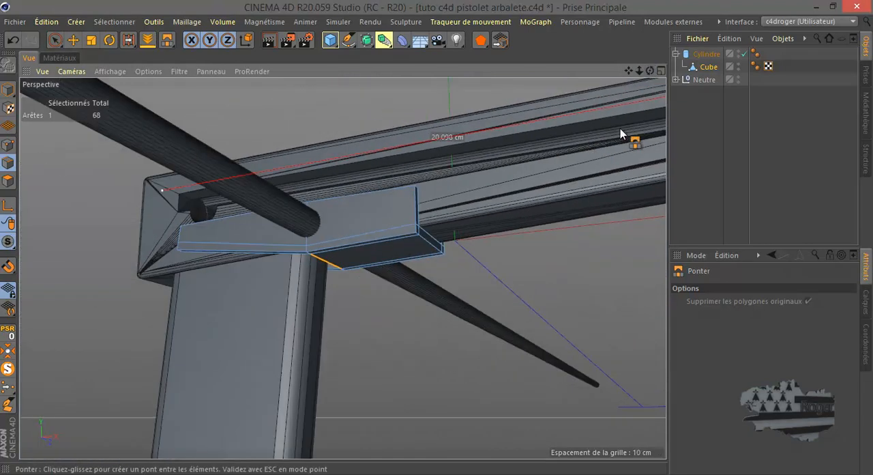
Test the pivot by rotating the cylinder together with its child block so the block's handle end lifts
drag(650, 70, 436, 237)
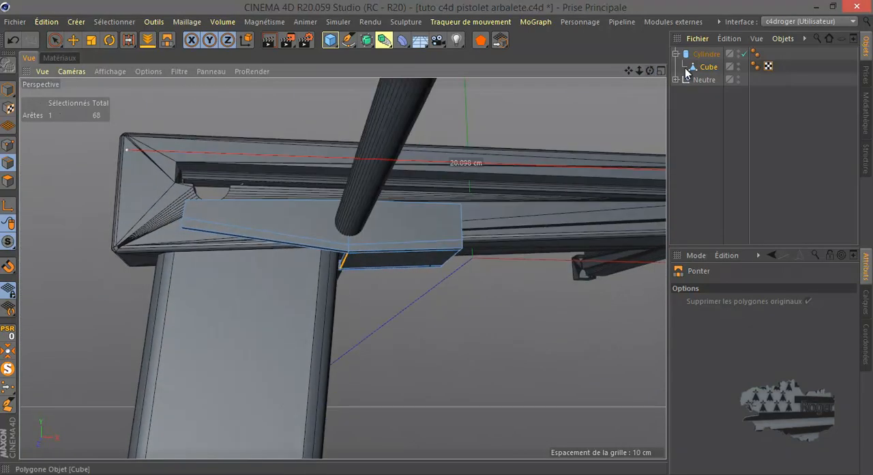
click(705, 58)
key(r)
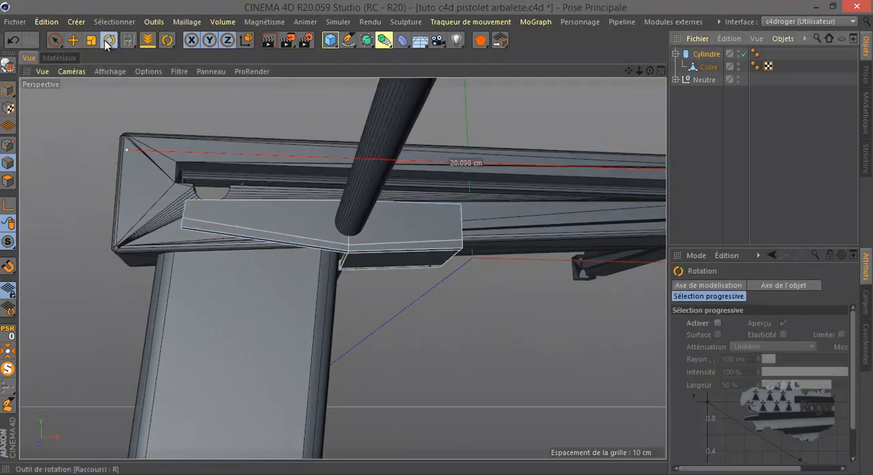
click(6, 94)
scroll(344, 263, up, 8)
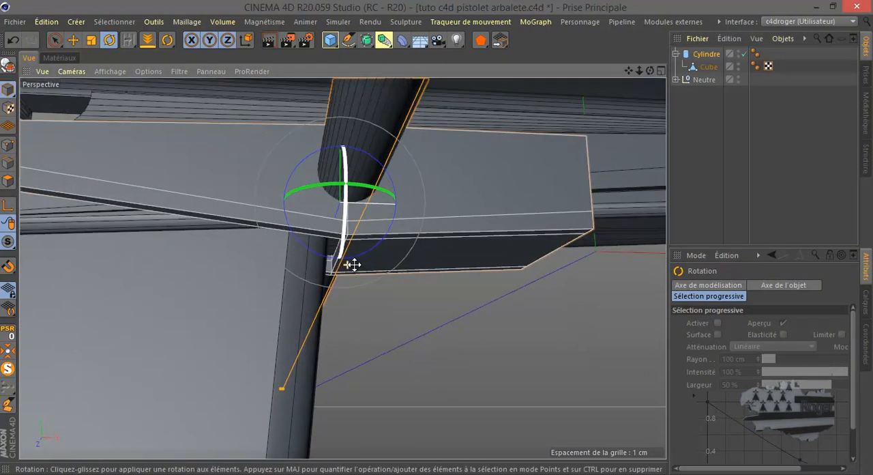
drag(375, 208, 372, 218)
scroll(373, 292, down, 4)
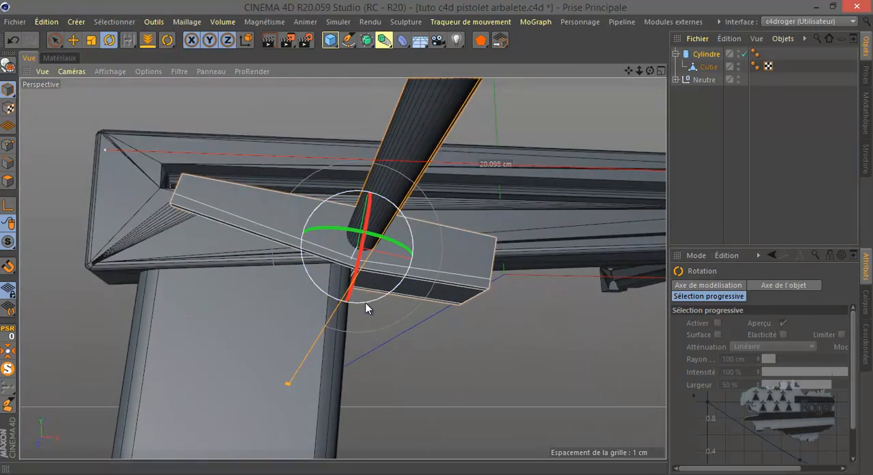
Check the tilted block against the handle and body in the front view, and undo the rotation
middle_click(373, 302)
middle_click(428, 347)
scroll(427, 347, down, 4)
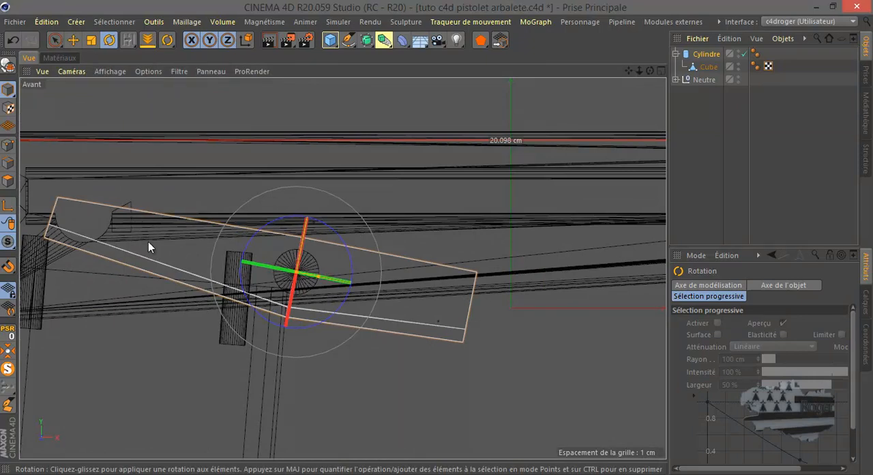
scroll(293, 292, up, 3)
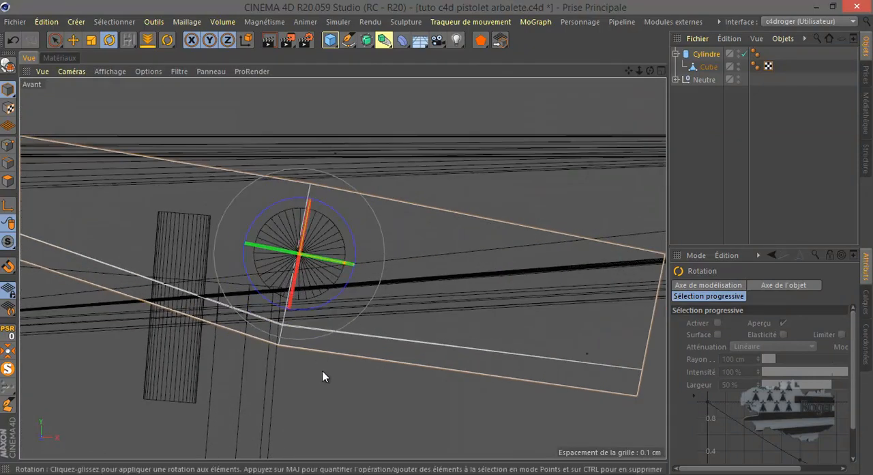
click(13, 39)
Loop-cut the block vertically in the front view, just past the cylinder on the side away from the handle, at about 72.6%
middle_click(278, 239)
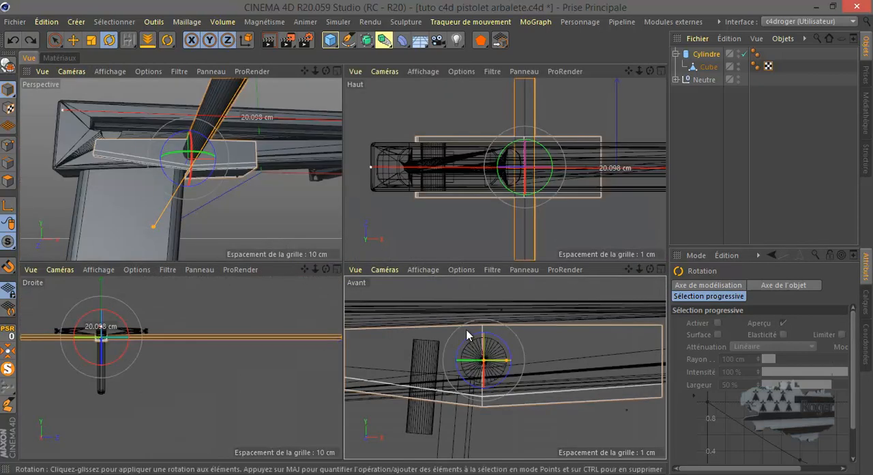
middle_click(453, 351)
scroll(453, 351, down, 5)
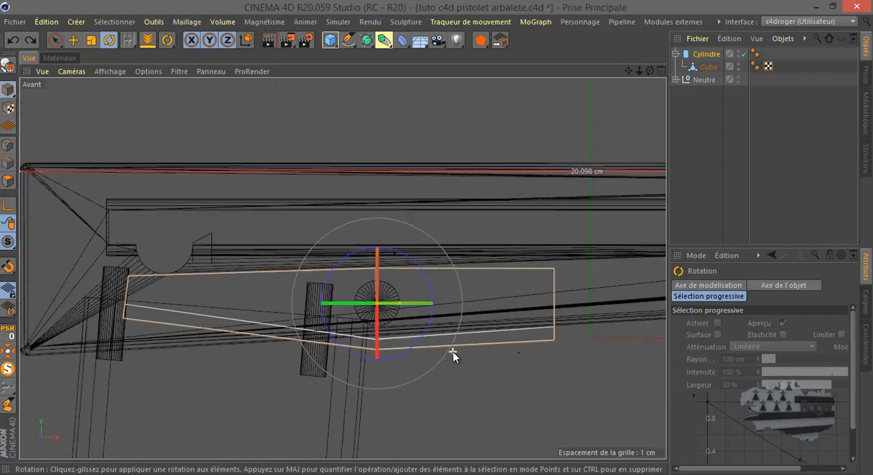
scroll(387, 332, up, 4)
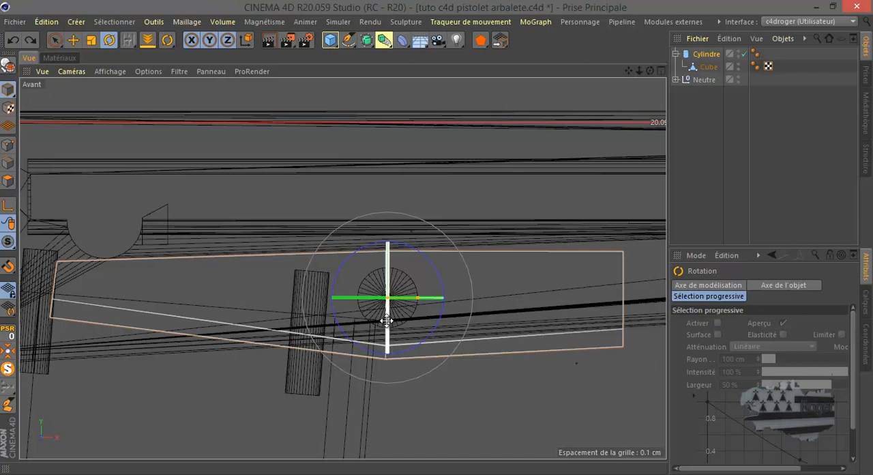
click(709, 66)
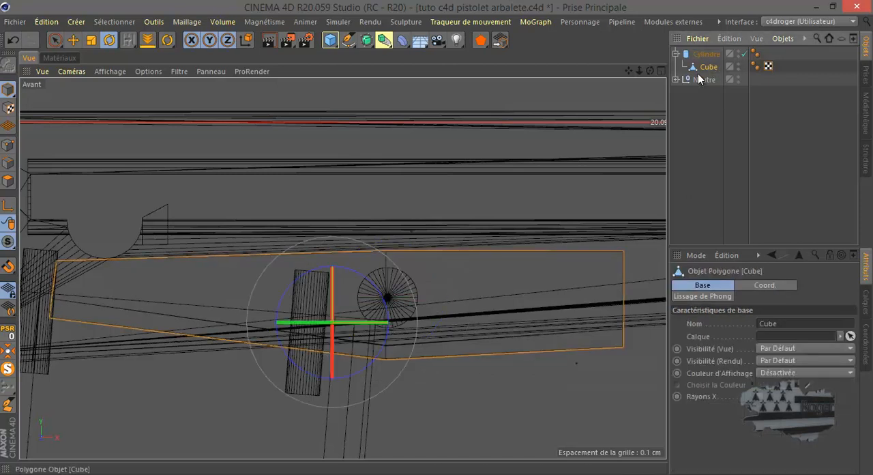
click(491, 292)
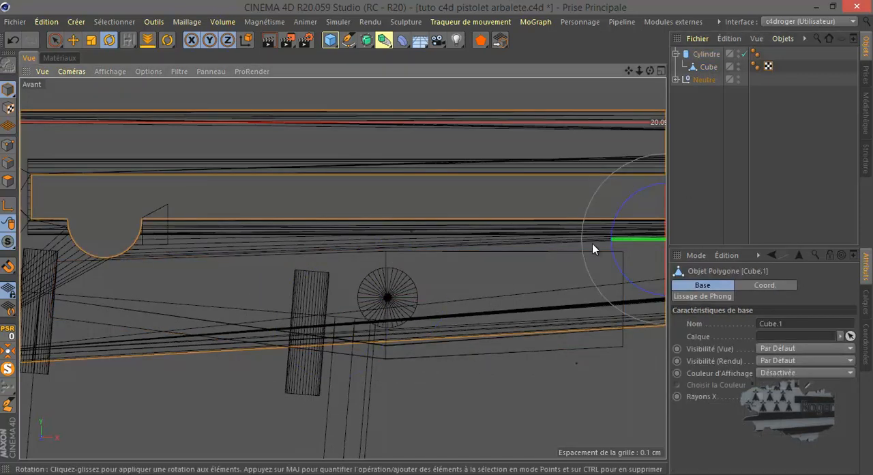
click(708, 67)
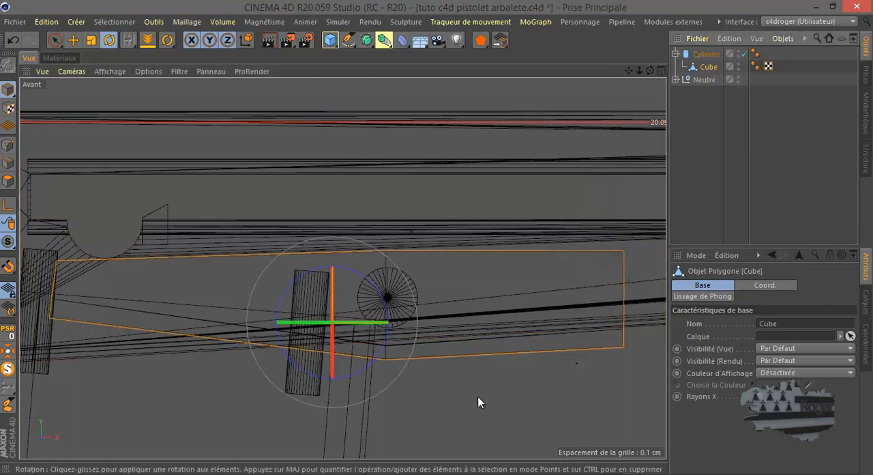
key(k)
key(l)
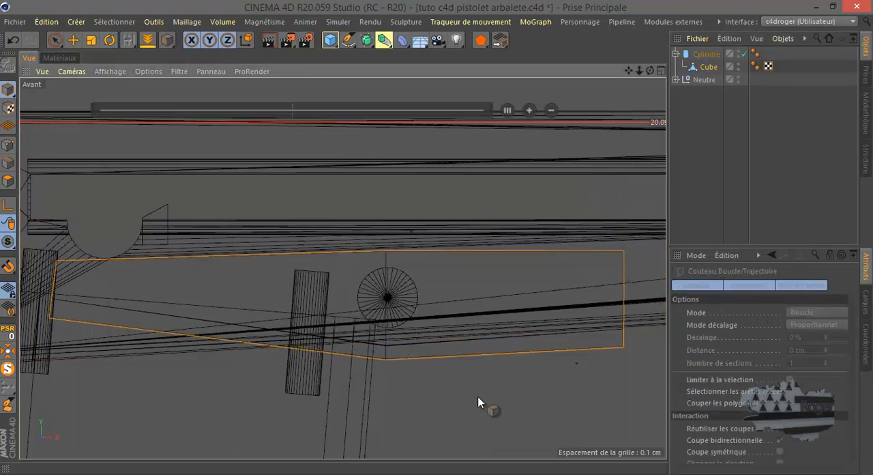
click(7, 145)
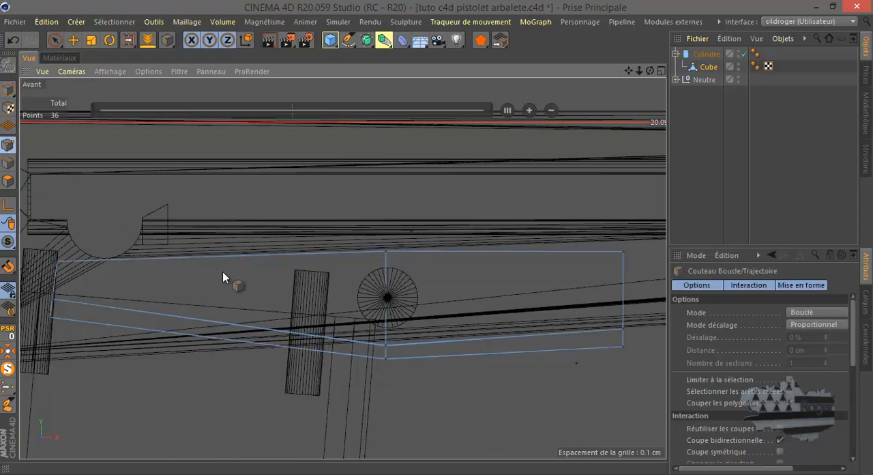
click(451, 352)
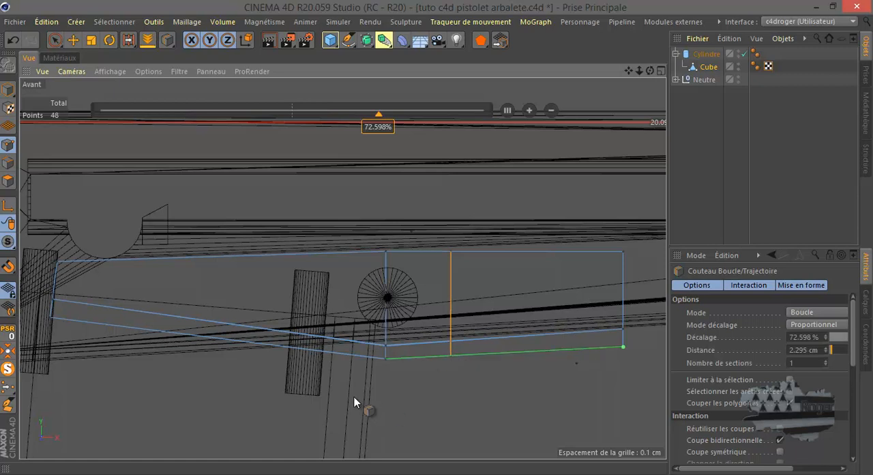
Shorten the block by moving its end points towards the cylinder, and lower the bottom points of that end slightly
click(55, 39)
drag(623, 245, 623, 352)
drag(656, 299, 560, 315)
click(528, 331)
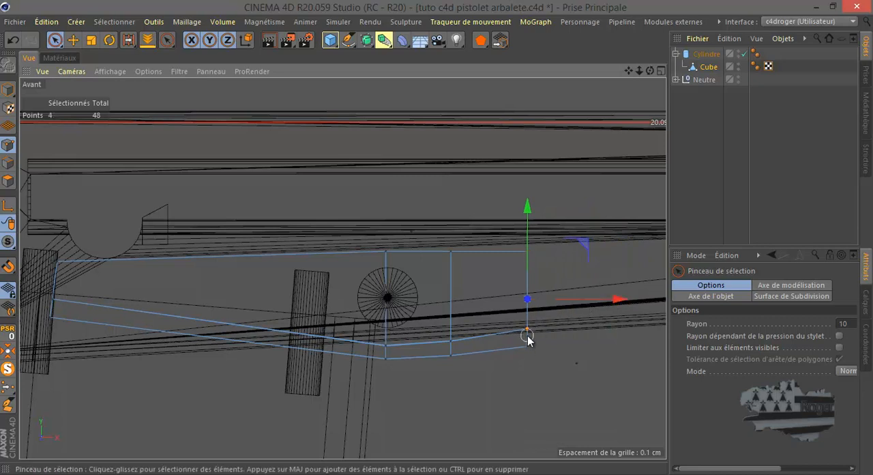
drag(528, 279, 530, 282)
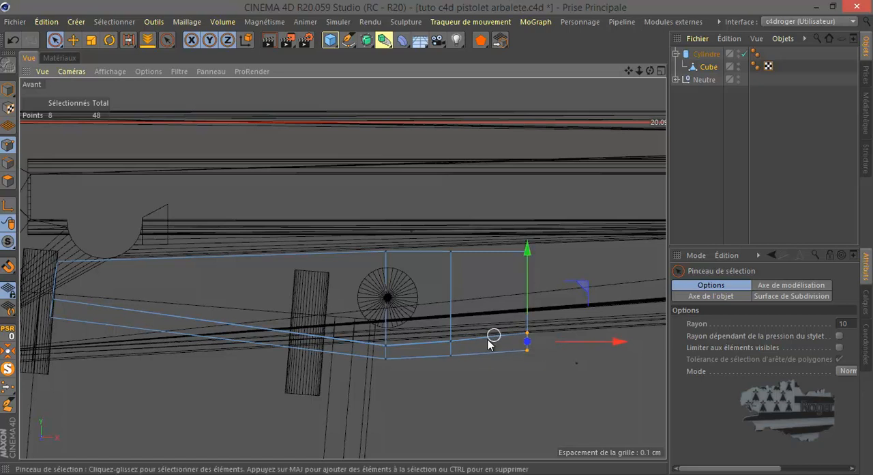
Inset the central underside polygon of the block's shortened end by 0.1 cm
middle_click(239, 333)
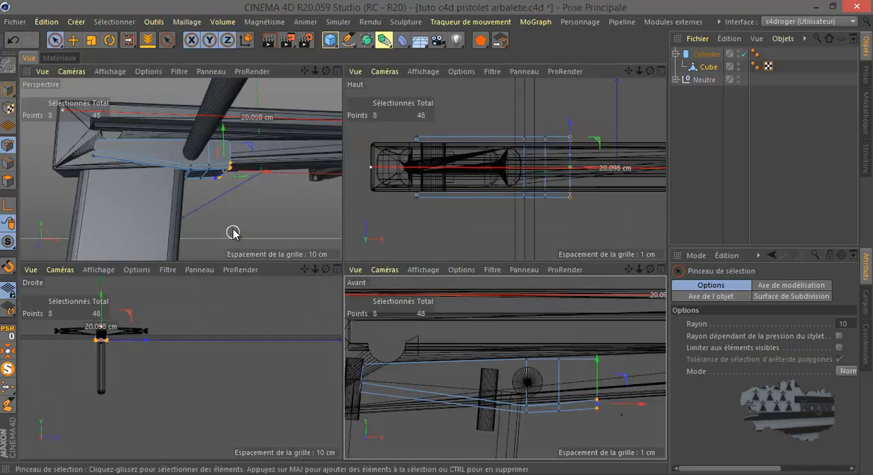
middle_click(232, 228)
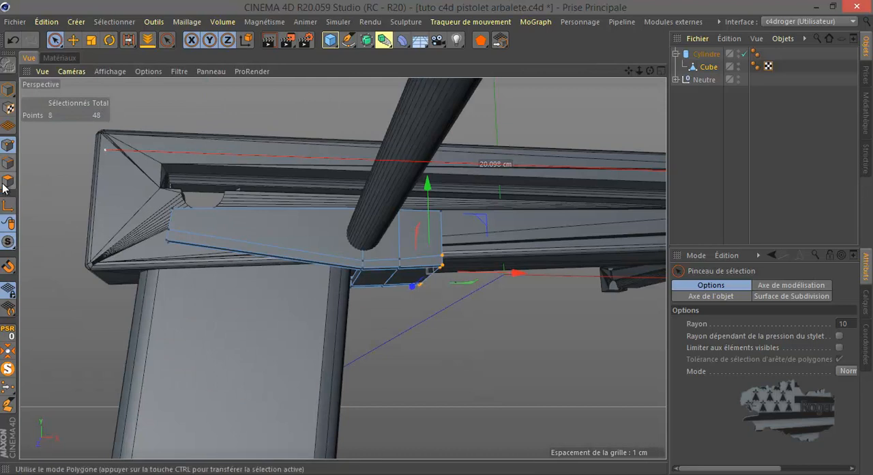
click(73, 39)
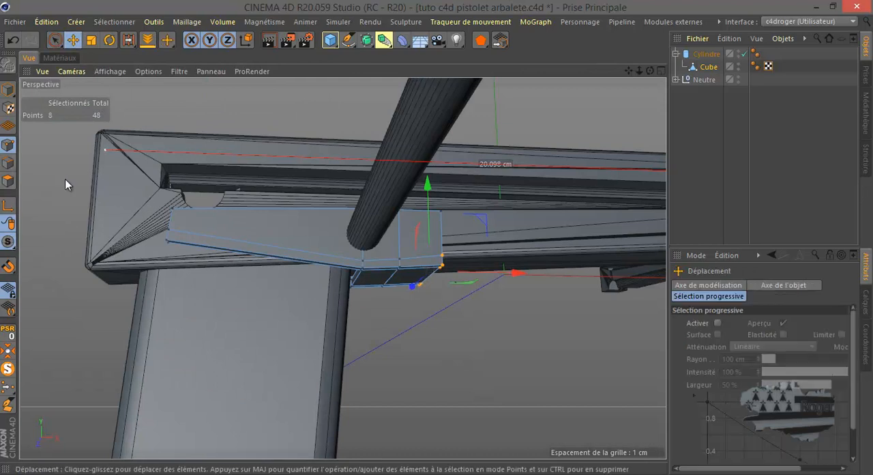
click(8, 181)
click(425, 272)
drag(650, 71, 524, 197)
scroll(503, 210, up, 5)
scroll(498, 198, down, 1)
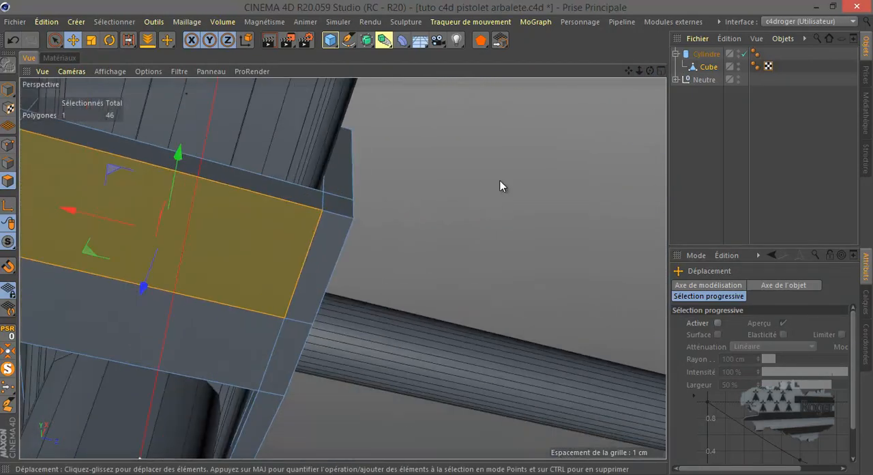
right_click(502, 186)
click(546, 274)
drag(544, 271, 436, 238)
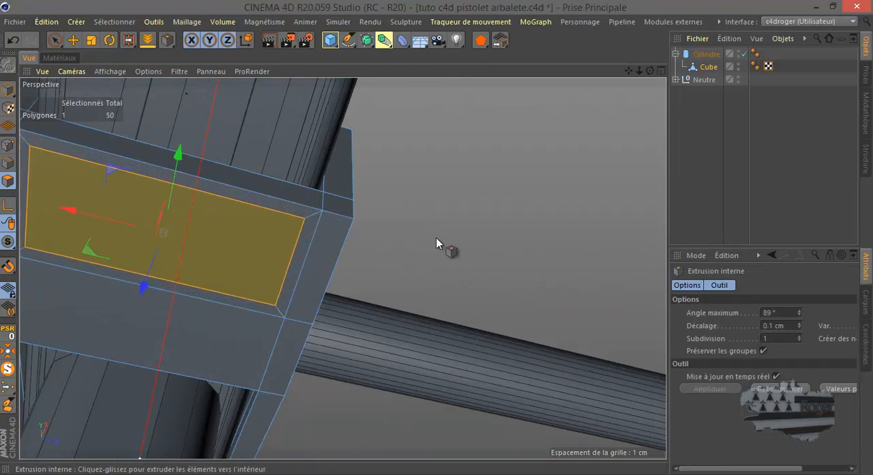
Scale the inset polygon down across the block's width to a roughly square shape
scroll(617, 232, down, 3)
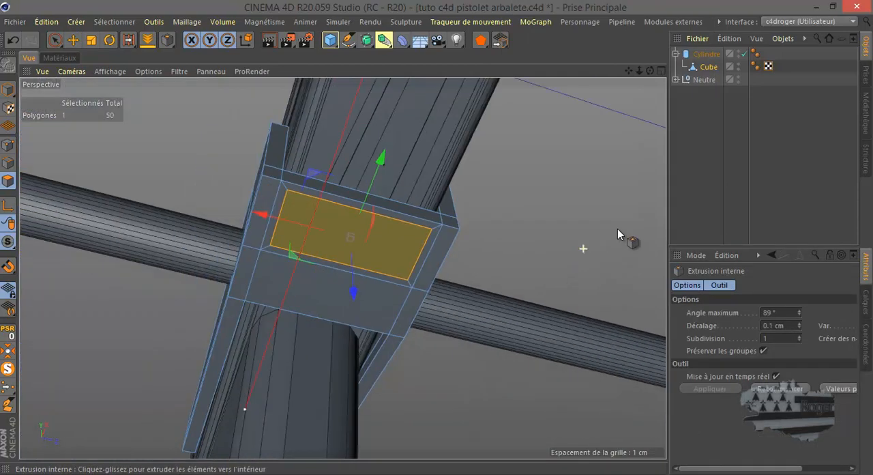
click(91, 39)
drag(421, 256, 377, 253)
drag(377, 253, 378, 253)
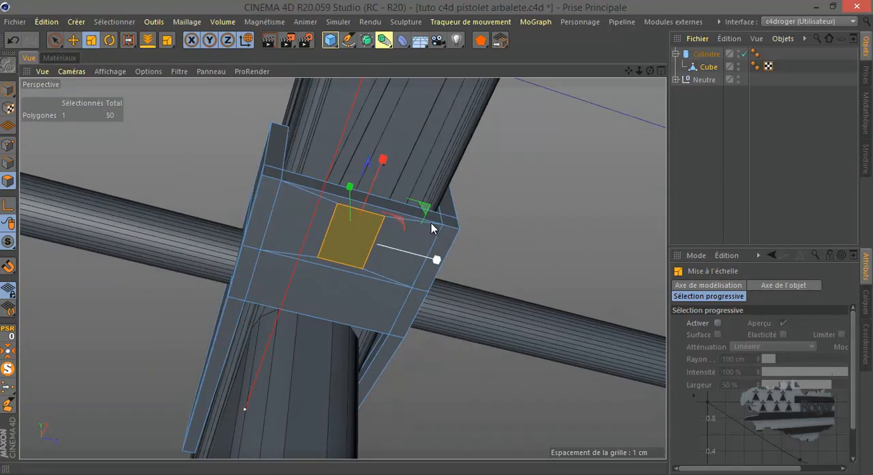
Extrude the small underside polygon straight down along the world vertical in the front view to form a long trigger
drag(650, 71, 437, 237)
middle_click(301, 270)
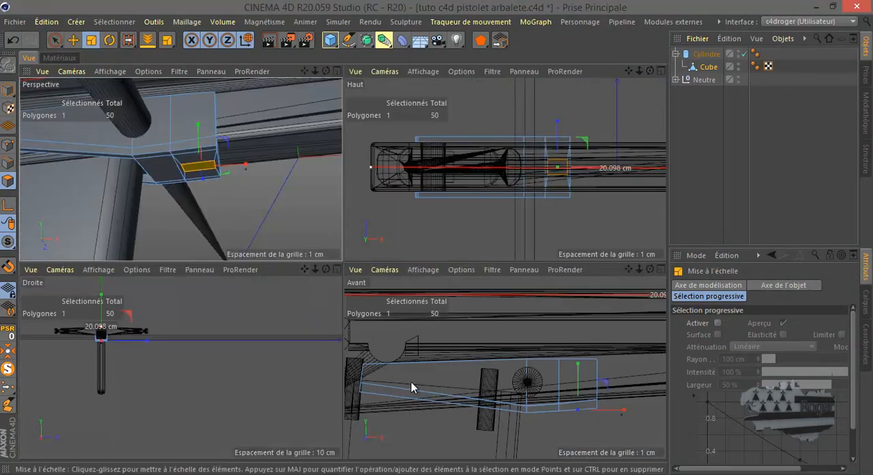
middle_click(415, 387)
click(73, 40)
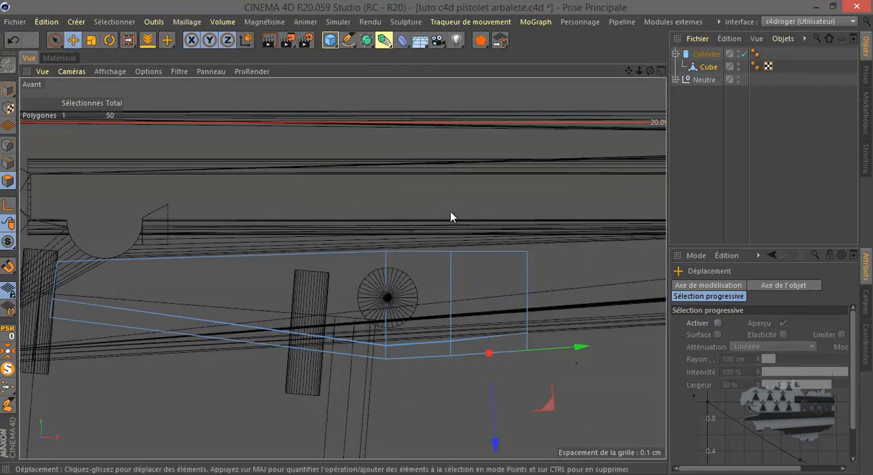
click(246, 40)
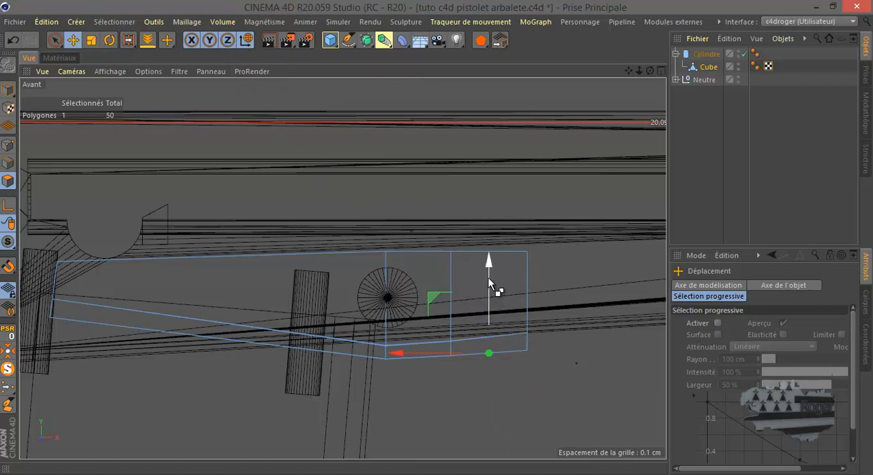
ctrl+drag(488, 263, 499, 411)
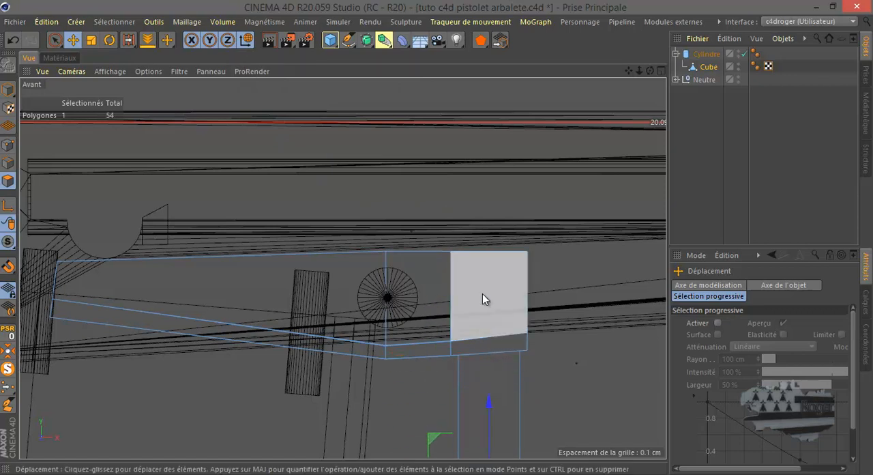
scroll(472, 253, down, 3)
scroll(472, 253, down, 2)
drag(474, 239, 477, 292)
Move the block out of the cylinder's hierarchy to the top level, and select the cylinder
middle_click(405, 301)
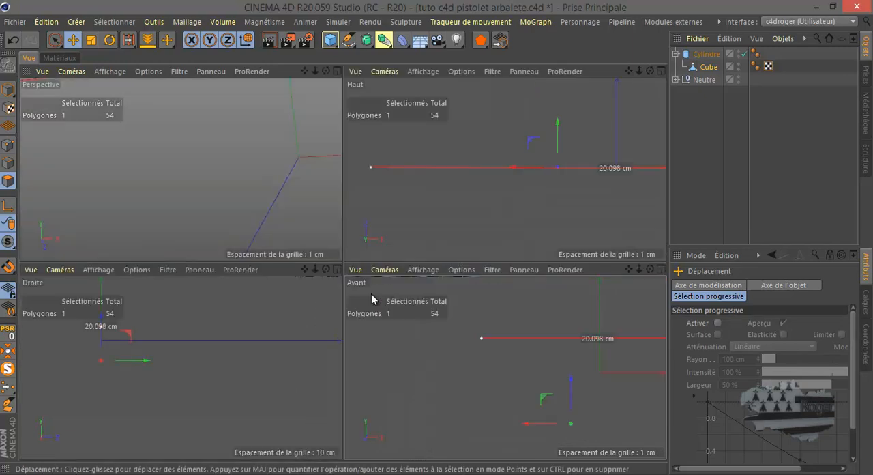
middle_click(269, 217)
scroll(268, 217, down, 5)
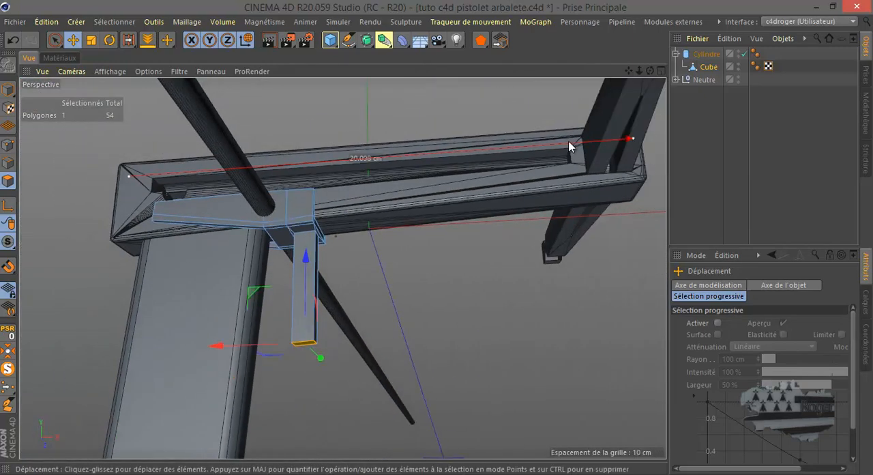
drag(651, 72, 436, 237)
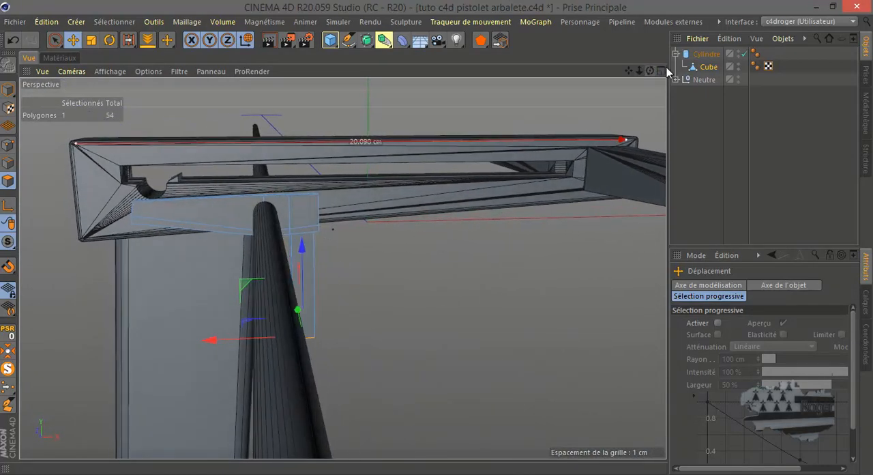
click(705, 55)
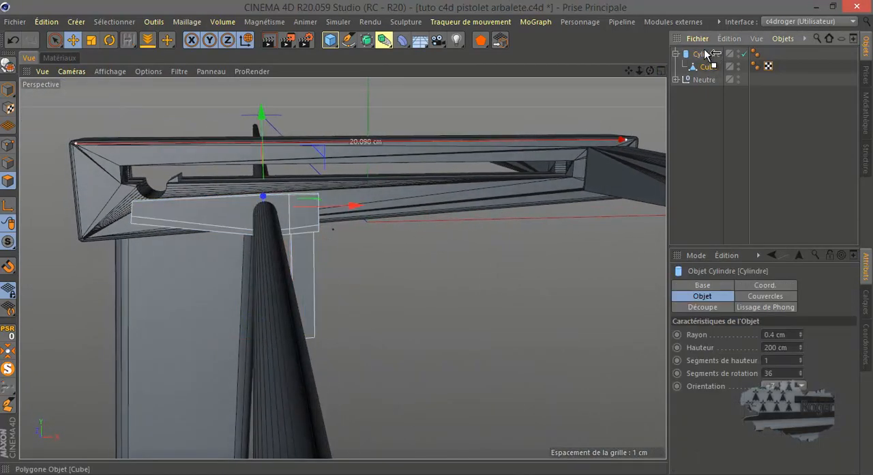
drag(710, 55, 709, 56)
click(706, 68)
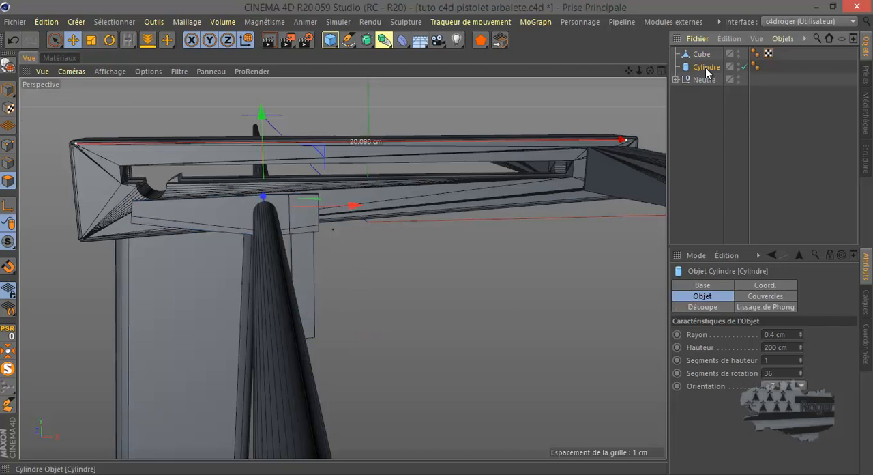
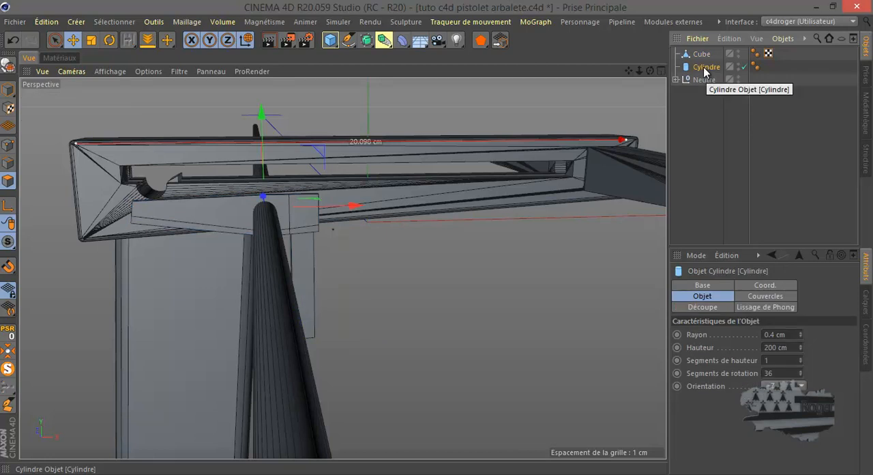
Make the block a child of the cylinder in the object hierarchy
mouse_move(707, 71)
mouse_down()
mouse_move(699, 50)
mouse_move(705, 54)
mouse_up()
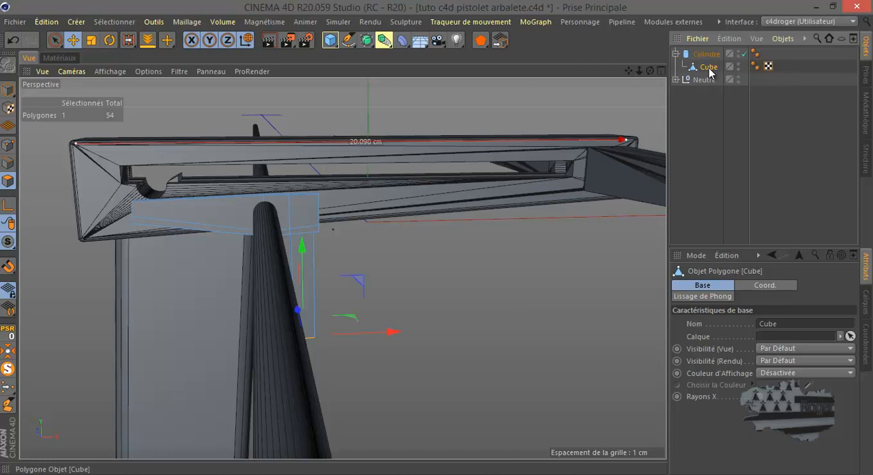
middle_click(454, 270)
middle_click(452, 325)
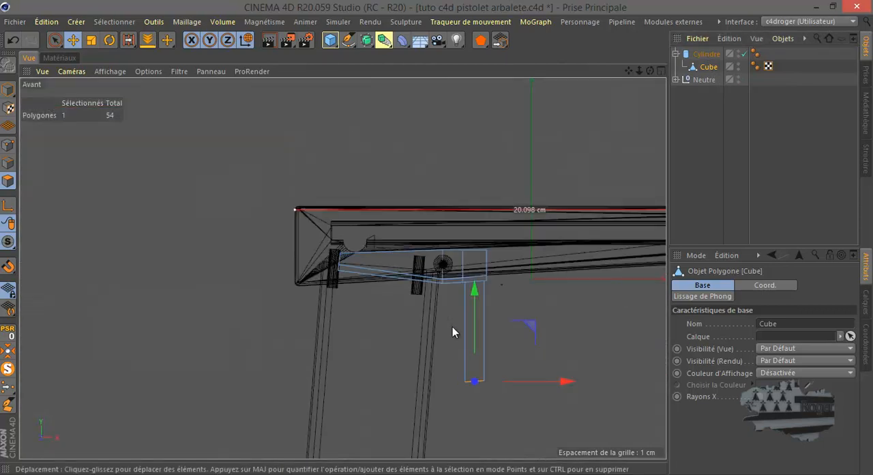
scroll(441, 315, up, 3)
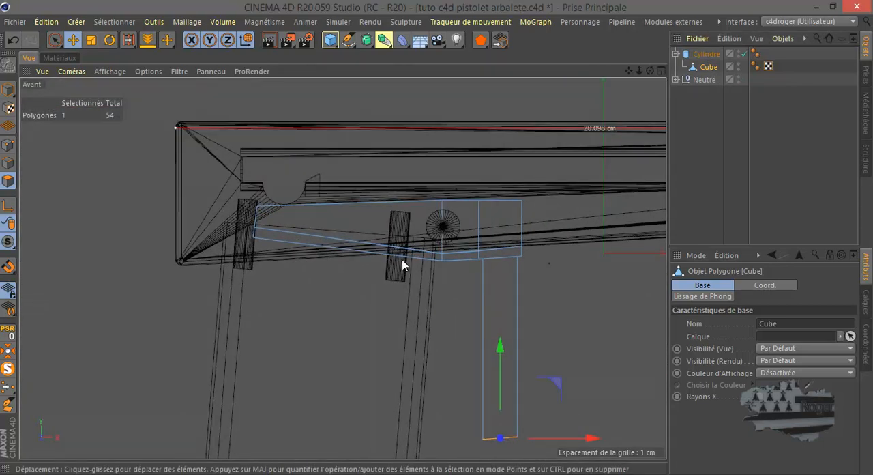
Move the block's pivot axis to the cylinder's centre by setting the axis position to 0 in X and Y
click(9, 90)
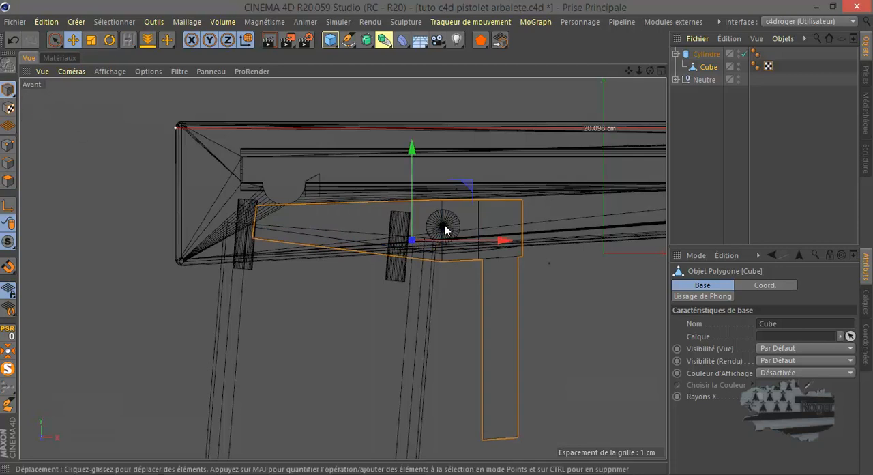
click(867, 345)
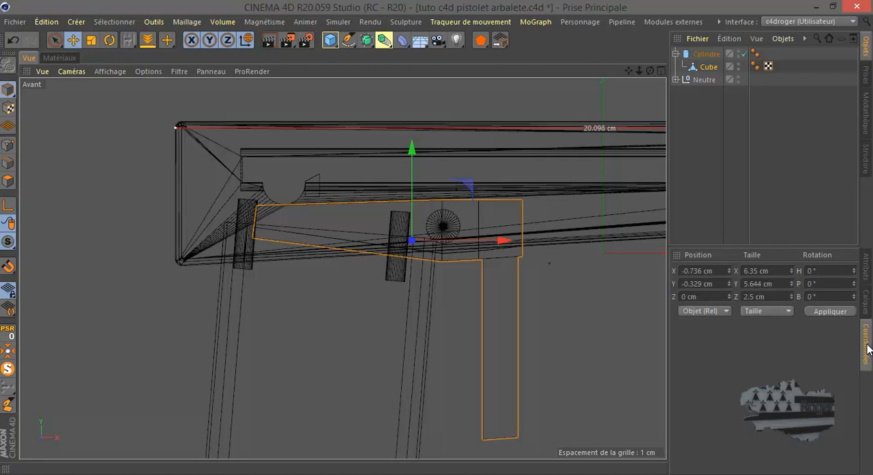
click(5, 206)
click(697, 271)
text(0)
click(700, 284)
text(0)
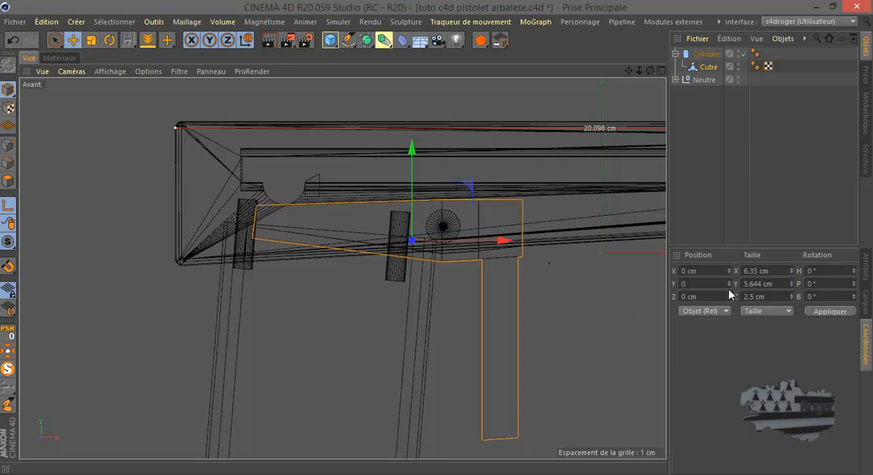
click(827, 315)
scroll(445, 230, up, 2)
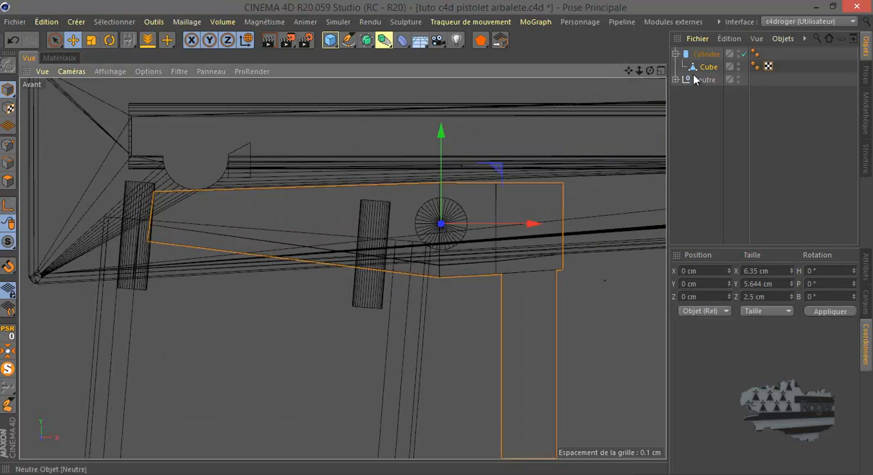
Try rotating the block around its new pivot, and undo the rotation
click(116, 42)
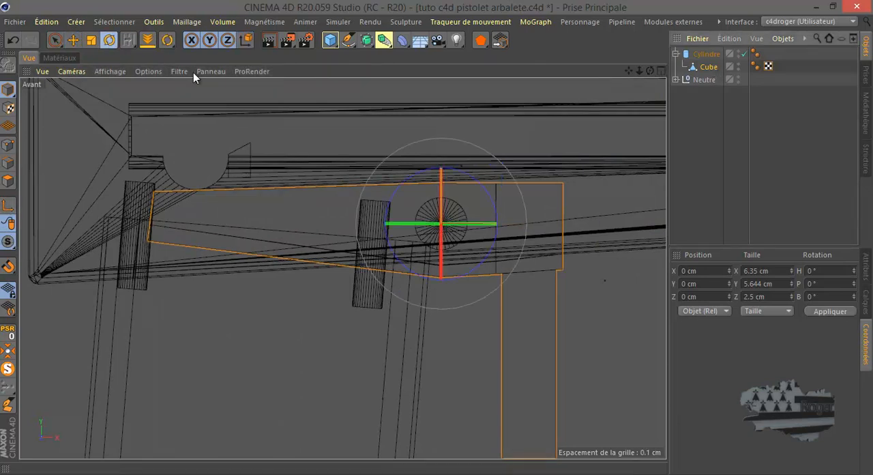
mouse_move(476, 180)
mouse_down()
mouse_move(480, 192)
mouse_move(475, 180)
mouse_up()
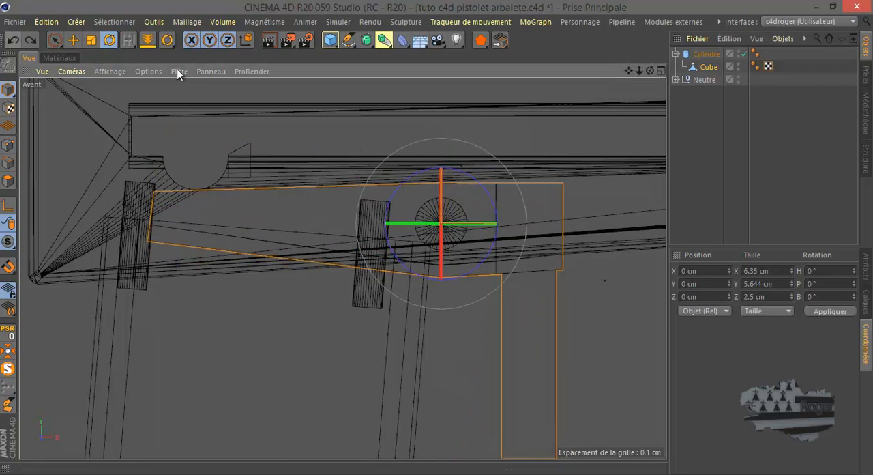
Move the block out of the cylinder's hierarchy, and convert the cylinder to an editable polygon object
drag(705, 50, 707, 64)
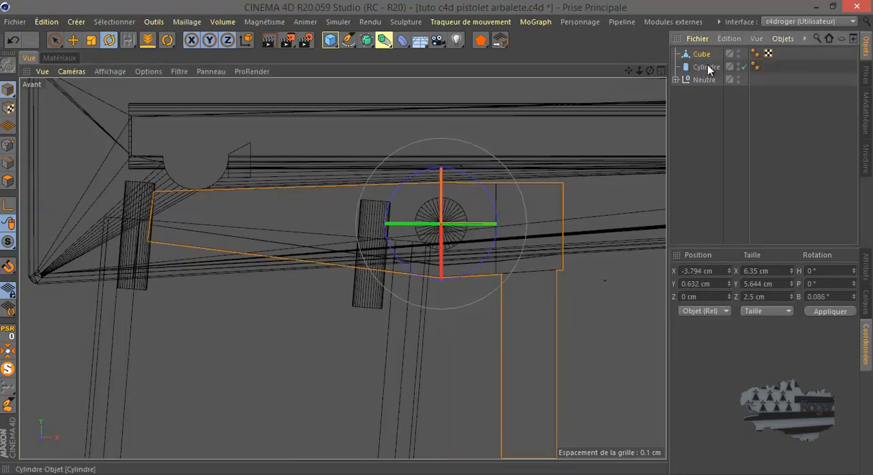
click(5, 65)
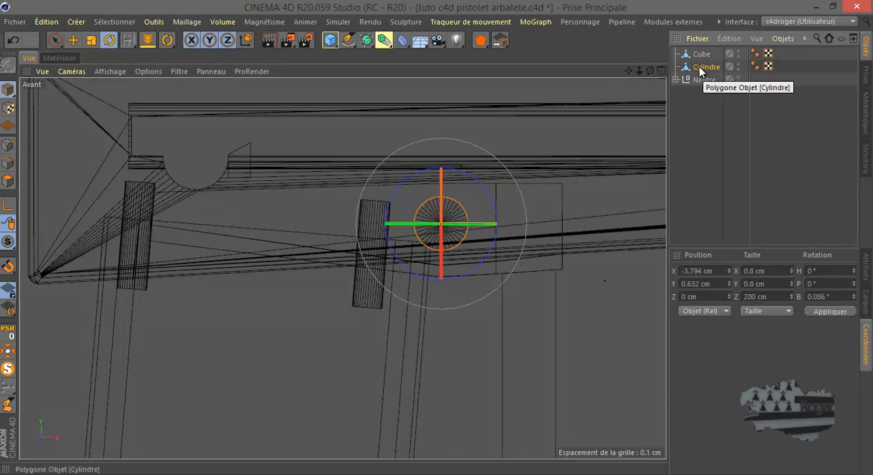
Scale the cylinder down along Z in the top view to about 2.94 cm, slightly wider than the block
middle_click(302, 226)
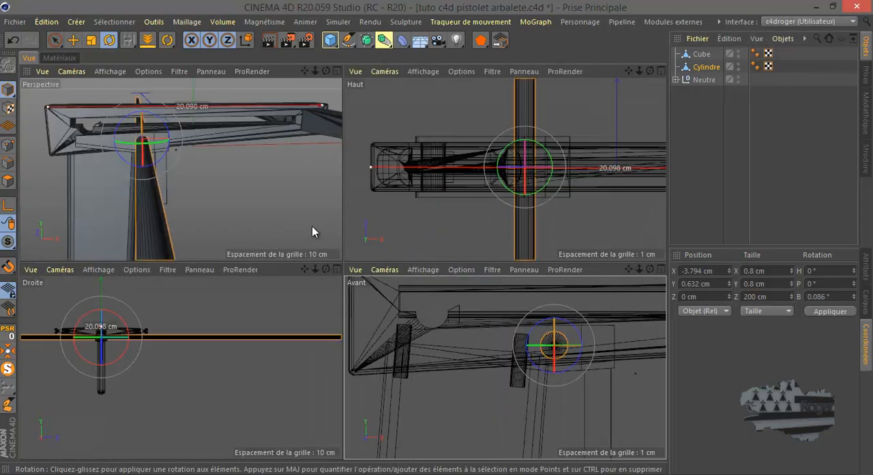
middle_click(420, 224)
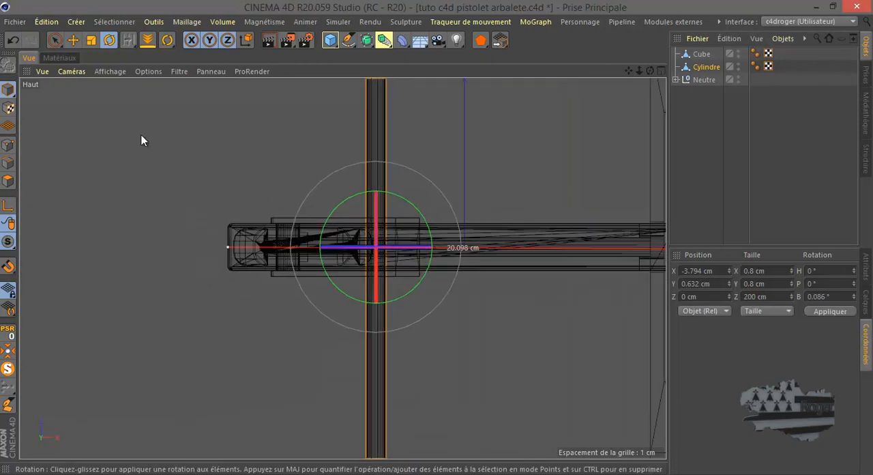
click(91, 39)
drag(376, 153, 374, 249)
scroll(373, 252, up, 2)
scroll(373, 252, up, 2)
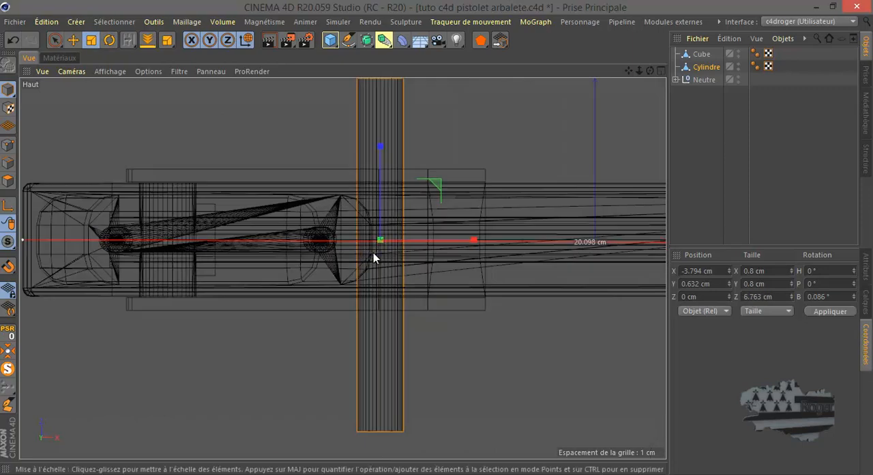
drag(381, 145, 382, 197)
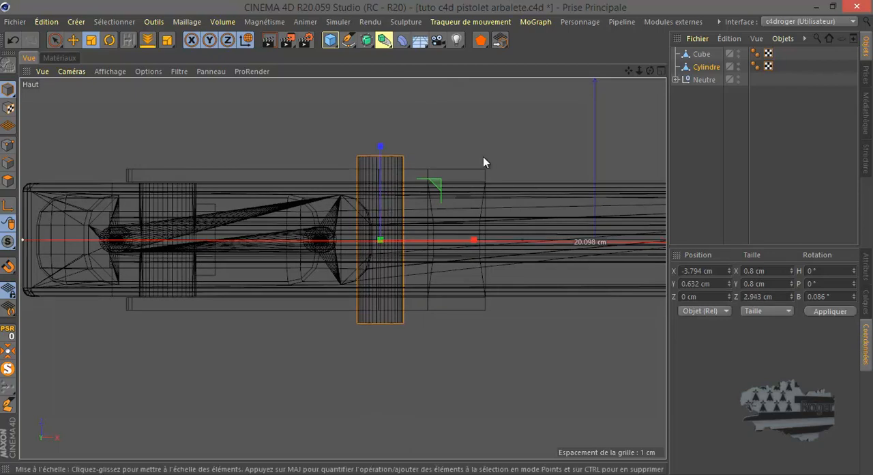
Duplicate the shortened cylinder and hide the copy
ctrl+drag(703, 69, 709, 78)
double_click(744, 76)
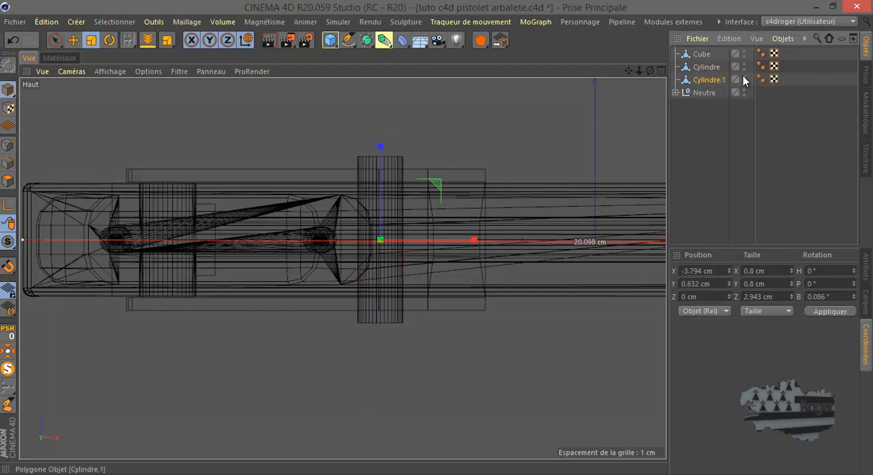
Subtract the cylinder from the block with a Boolean object containing both, to cut a pivot hole through its sides
click(384, 40)
click(662, 61)
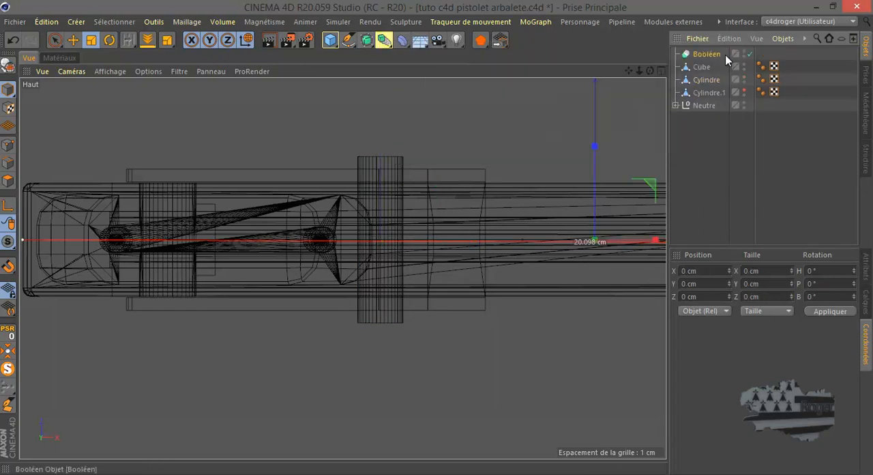
drag(728, 67, 703, 55)
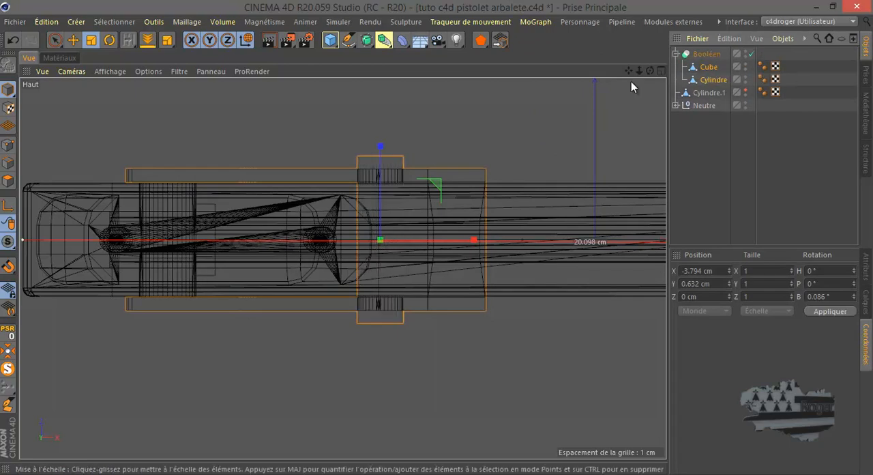
scroll(324, 198, up, 1)
middle_click(324, 198)
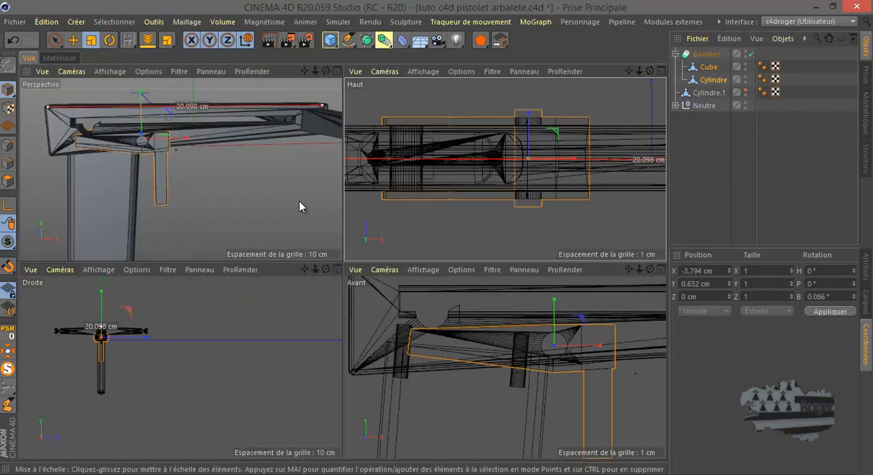
middle_click(312, 205)
scroll(297, 201, up, 6)
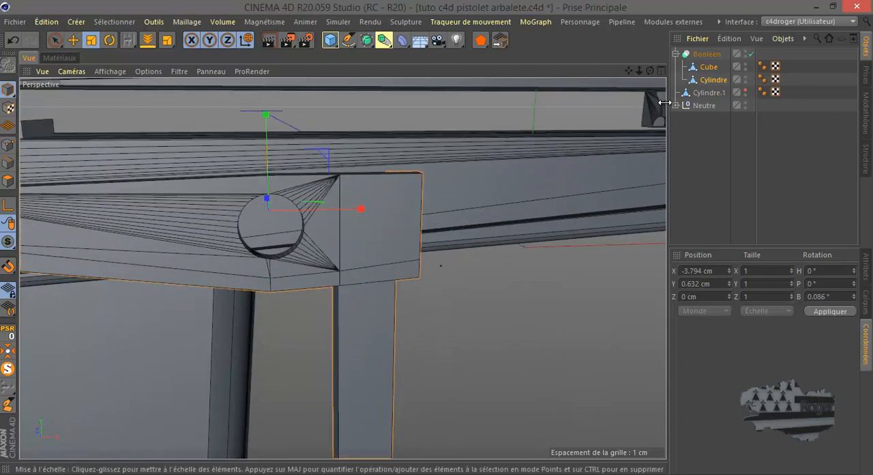
Unhide the spare cylinder outside the Boolean and duplicate it once more
click(711, 84)
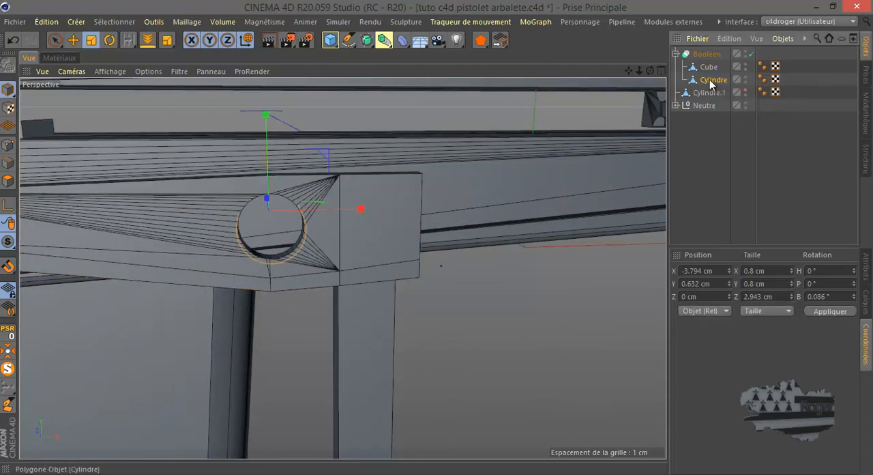
click(707, 93)
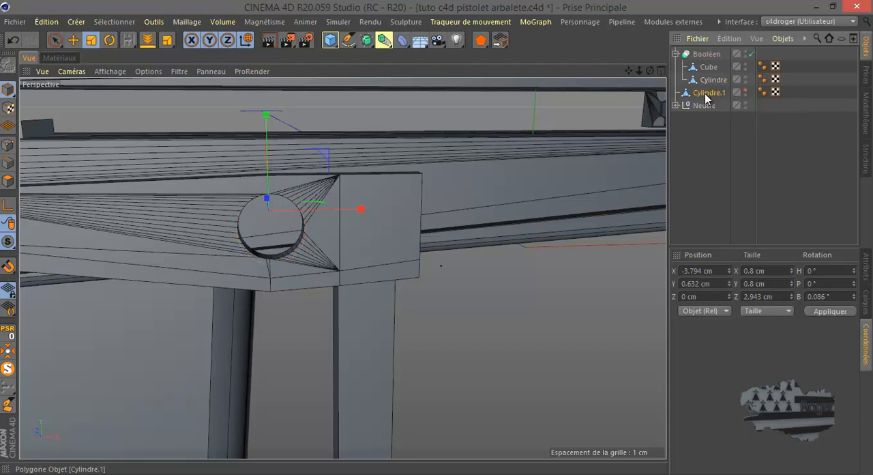
click(746, 92)
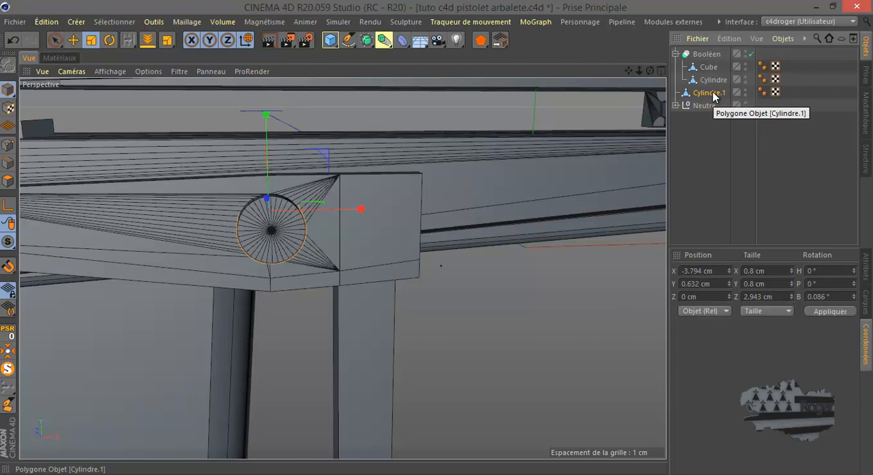
ctrl+drag(711, 92, 712, 93)
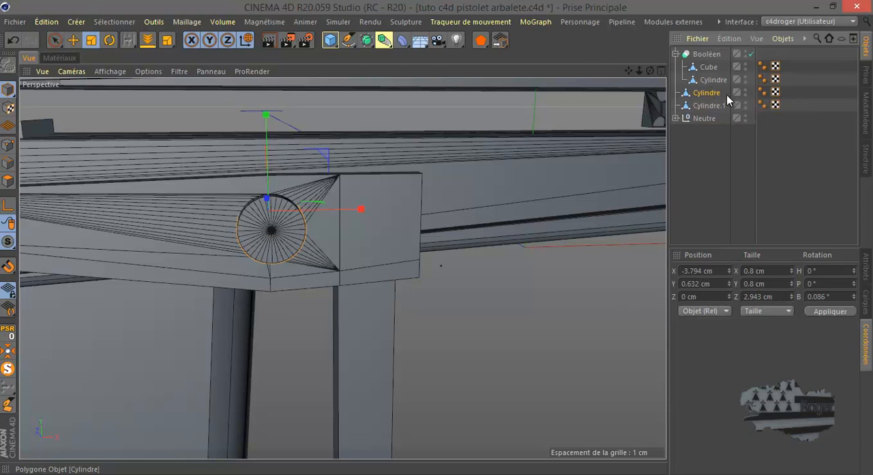
Convert the Boolean to editable geometry and expand its hierarchy
drag(727, 66, 703, 79)
right_click(705, 67)
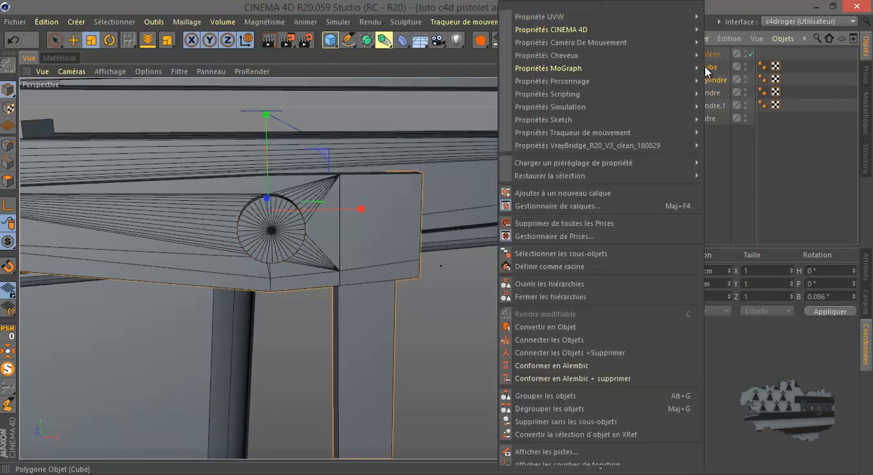
click(713, 54)
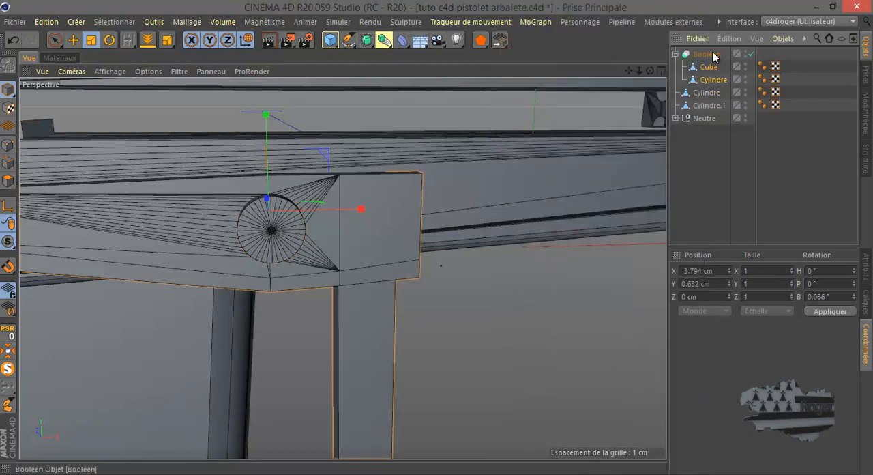
click(7, 65)
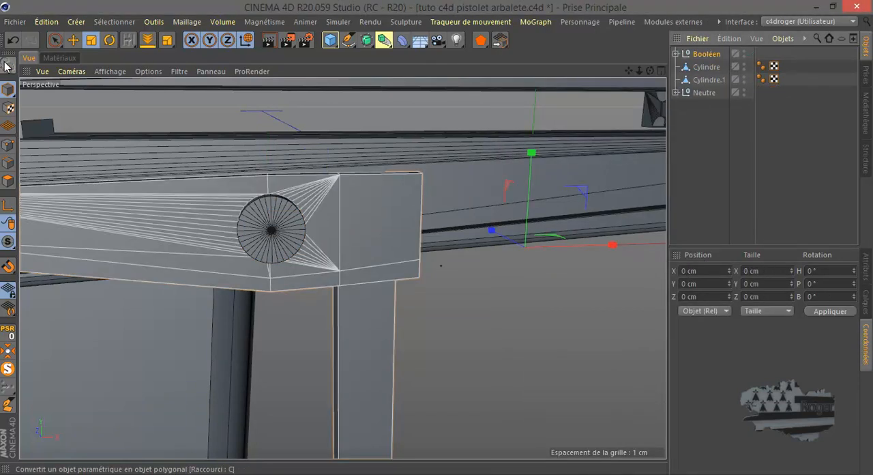
click(677, 54)
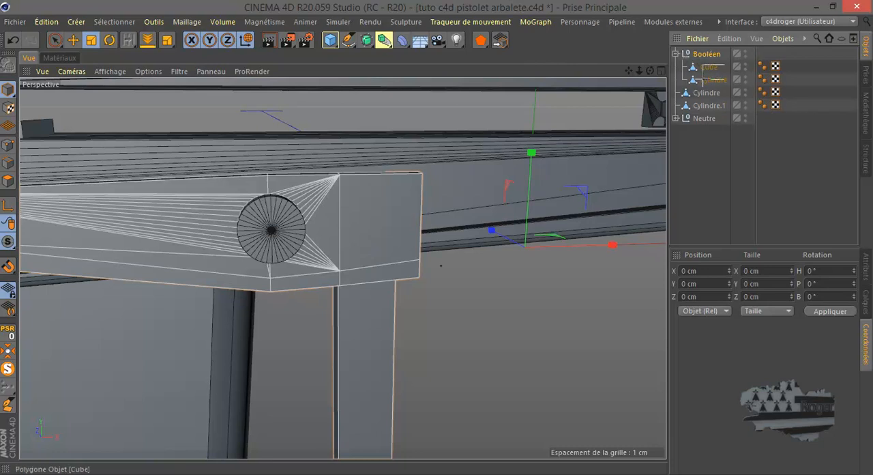
Merge the converted Cube and Cylindre objects into one object with Connect Objects + Delete
drag(706, 78, 706, 75)
right_click(706, 70)
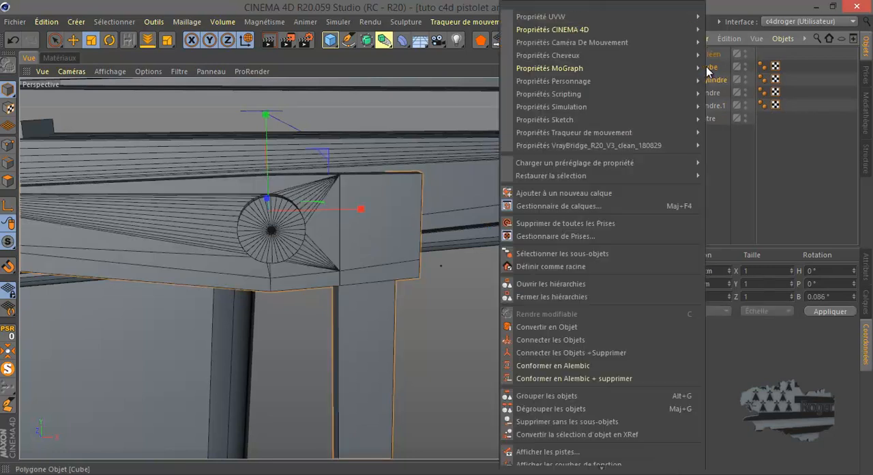
click(618, 352)
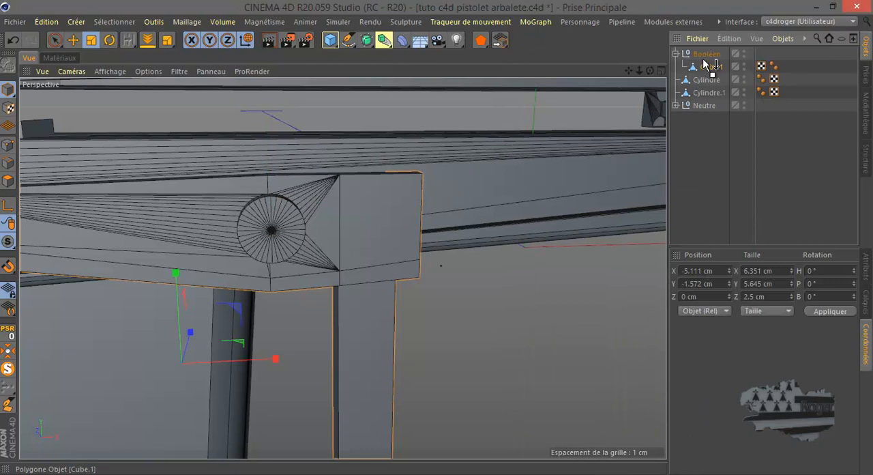
Move the merged block to the top level of the hierarchy, and delete the empty Booléen null
drag(701, 46, 702, 50)
click(699, 67)
double_click(703, 67)
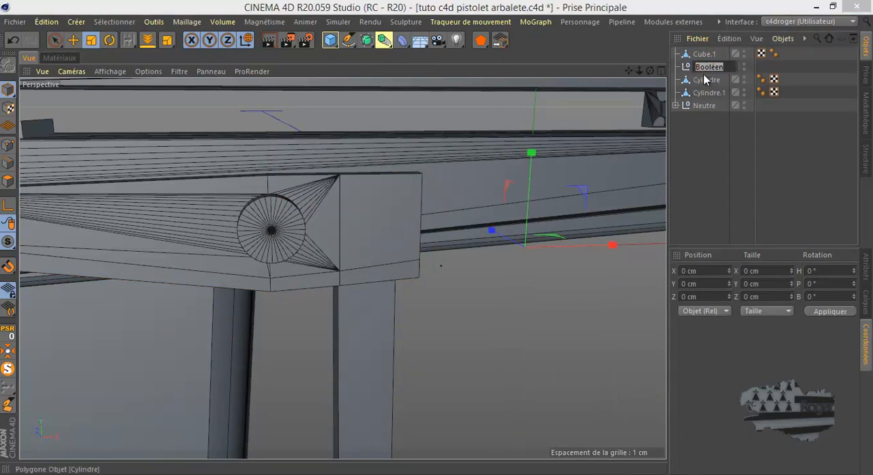
click(686, 70)
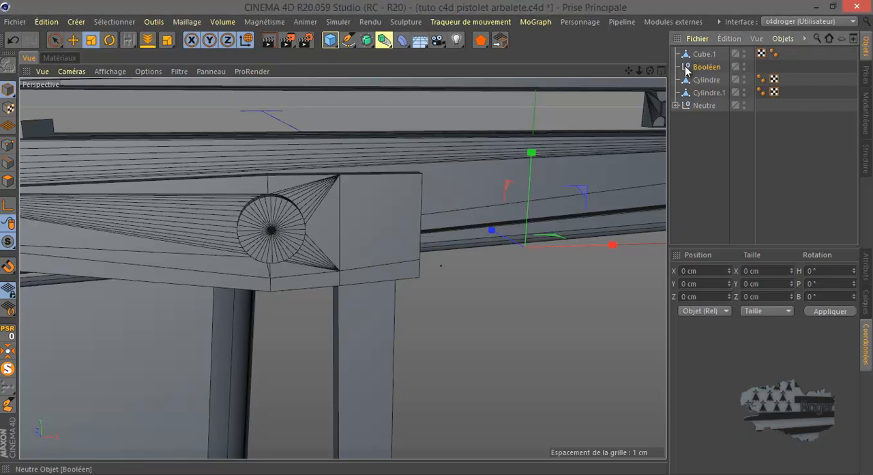
key(Delete)
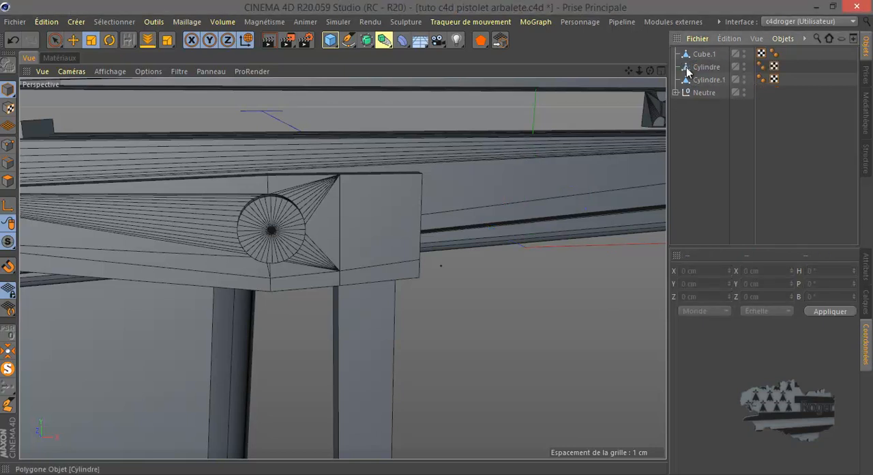
Move Cylindre into the inner Neutre group, directly below Cube.1
click(698, 69)
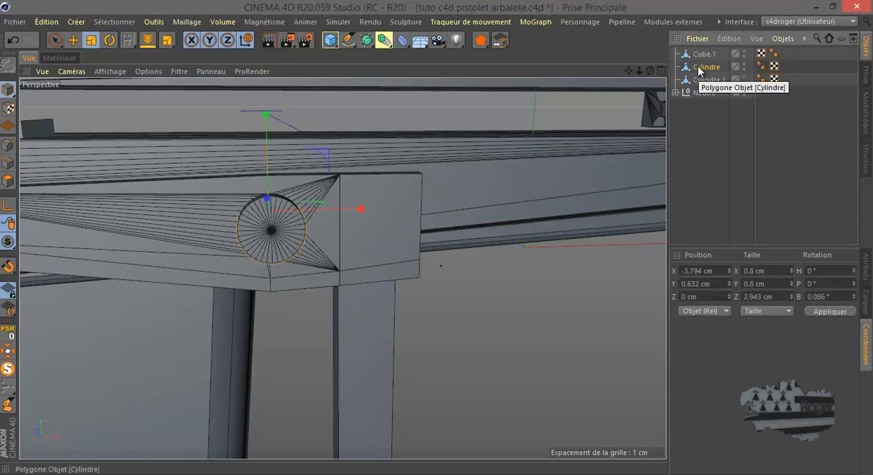
click(675, 92)
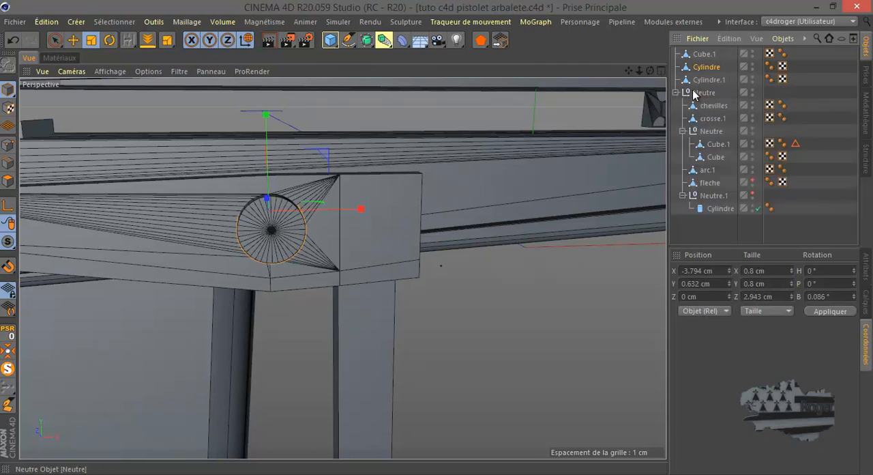
drag(706, 68, 714, 151)
click(507, 170)
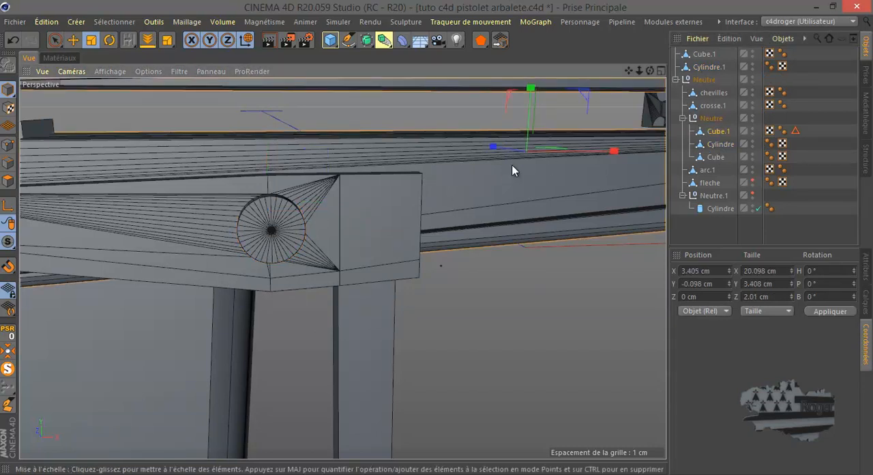
click(384, 40)
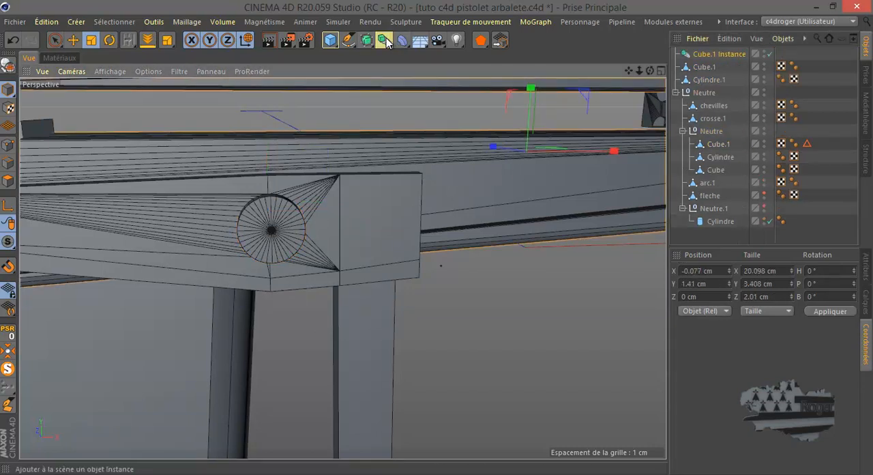
click(710, 53)
key(Delete)
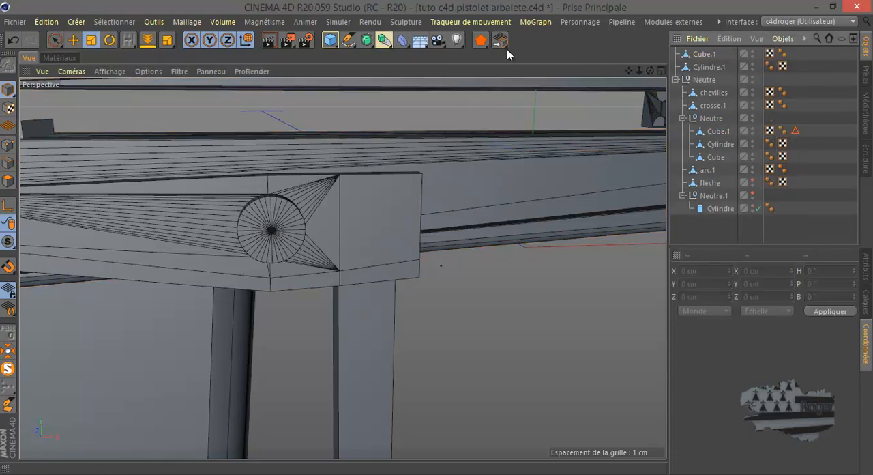
Add a Boolean inside the inner Neutre group and nest Cube.1 and Cylindre under it to cut the hole
click(384, 39)
click(644, 59)
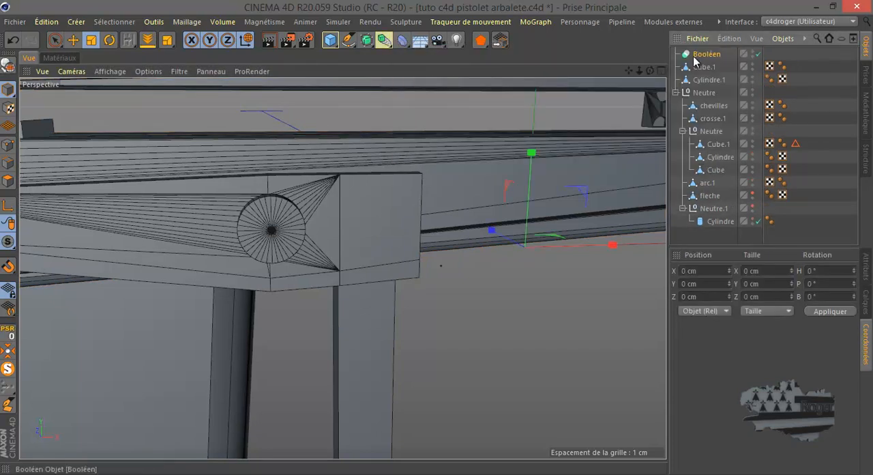
drag(699, 57, 722, 133)
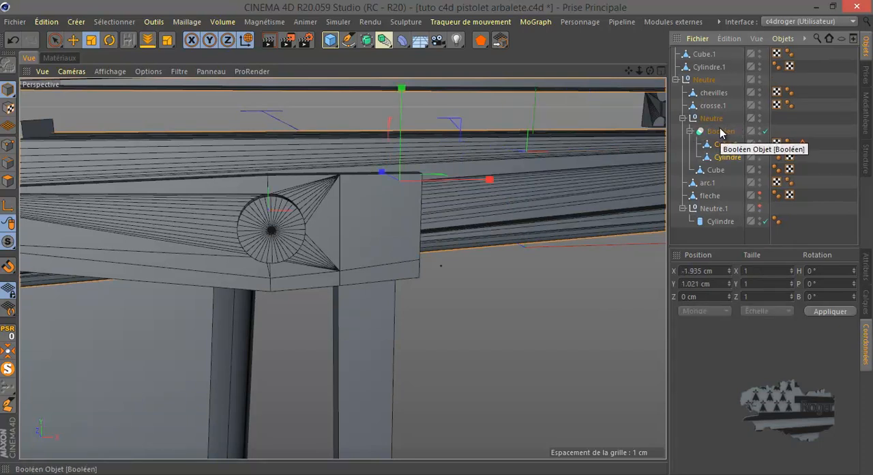
Convert the inner group's Boolean to editable geometry and merge Cube.1 and Cylindre with Connect Objects + Delete
click(722, 131)
click(8, 65)
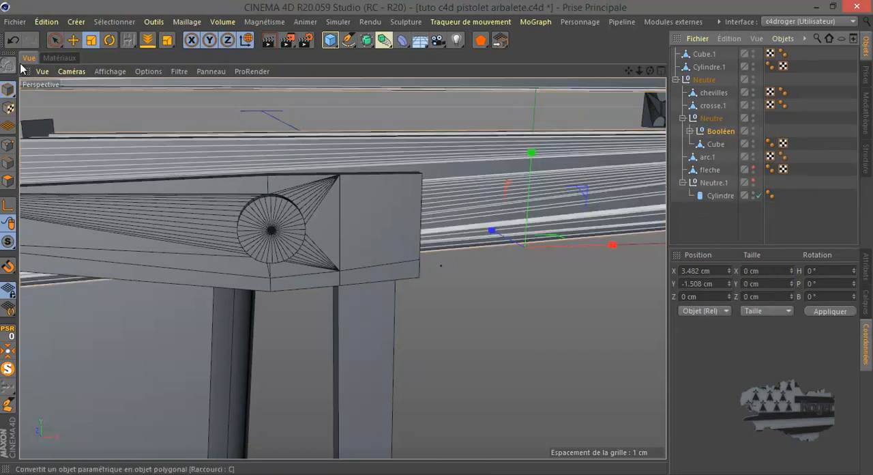
click(691, 132)
drag(739, 141, 721, 147)
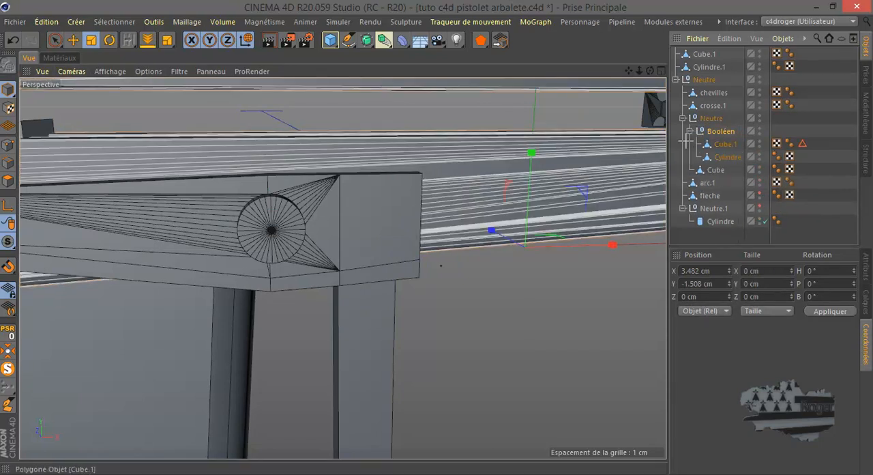
ctrl+click(728, 157)
right_click(729, 146)
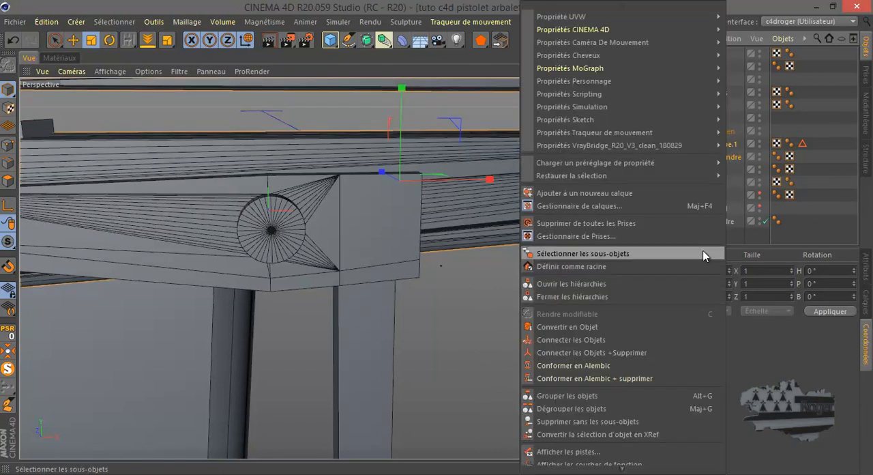
click(653, 350)
Move the merged Cube out of the Booléen null into the inner Neutre group, and delete the empty null
drag(725, 148, 715, 129)
click(718, 144)
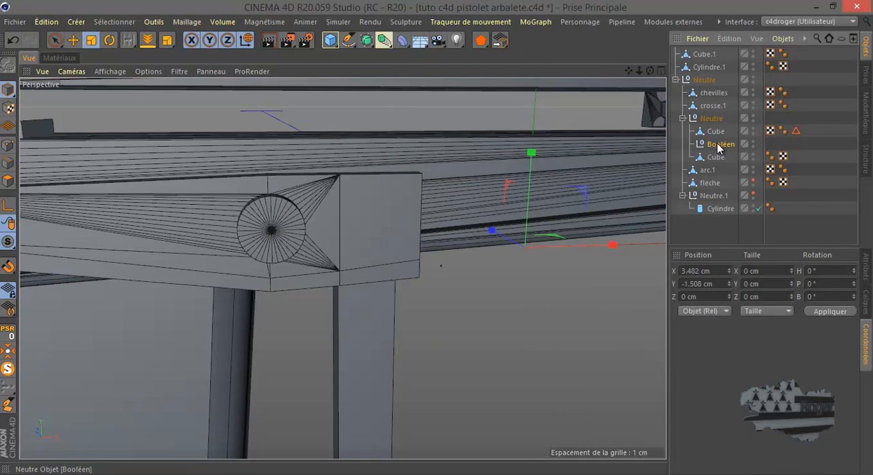
key(Delete)
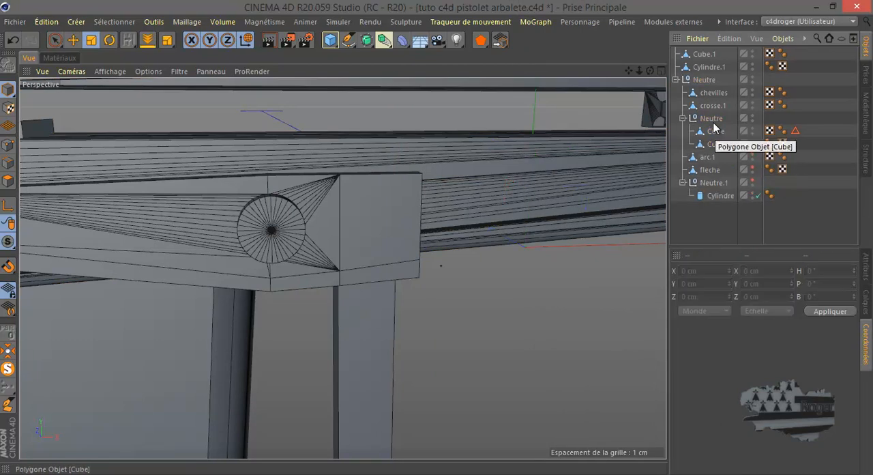
Hide Cylindre.1 and inspect the pivot hole through the block and body
click(752, 63)
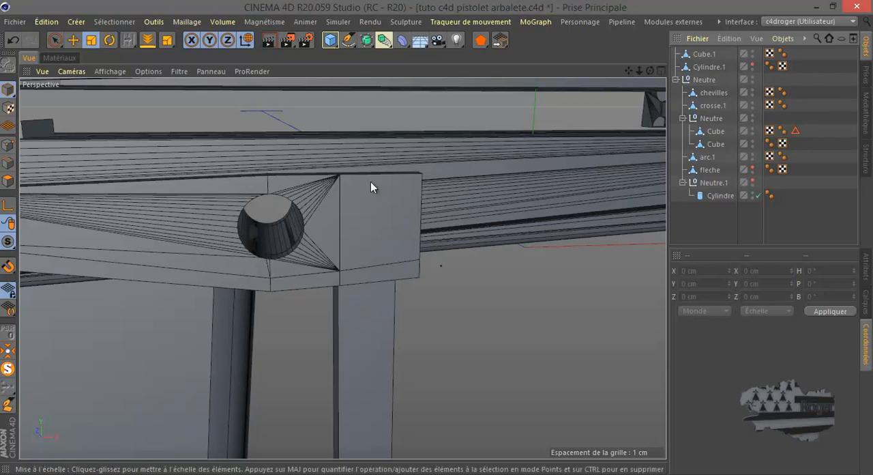
scroll(255, 234, up, 8)
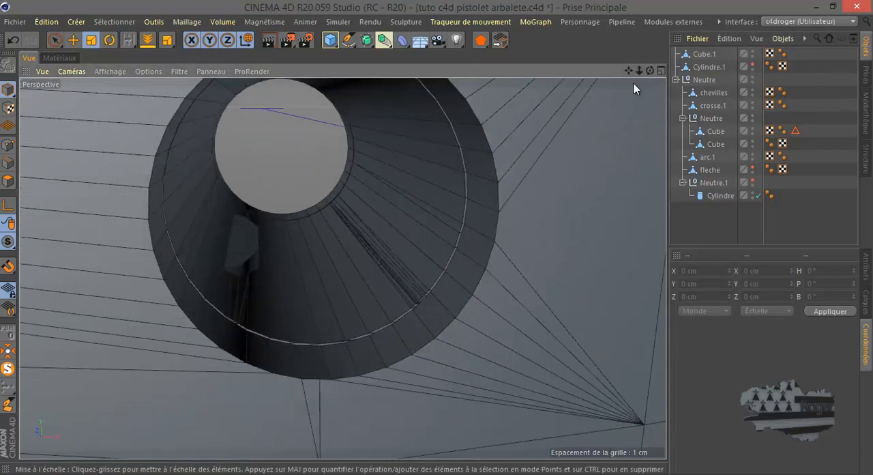
drag(651, 70, 436, 237)
drag(435, 237, 436, 237)
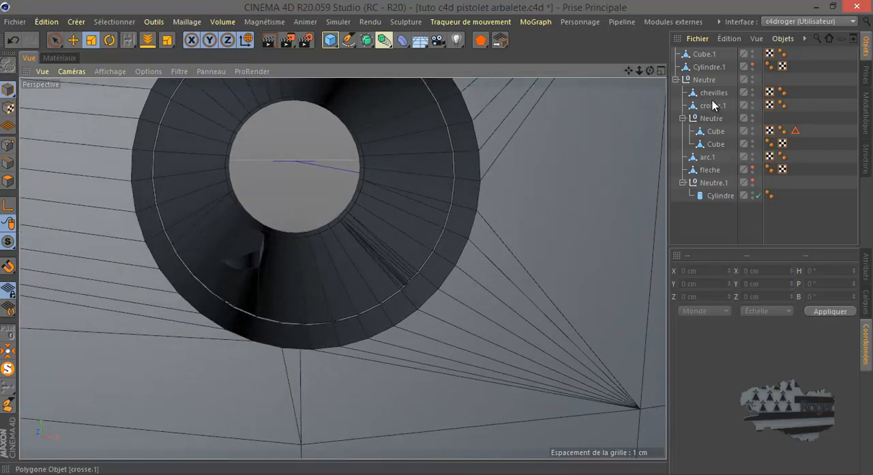
Copy Cylindre.1 into the Neutre group and subtract the copy from crosse.1 with a new Boolean
click(707, 67)
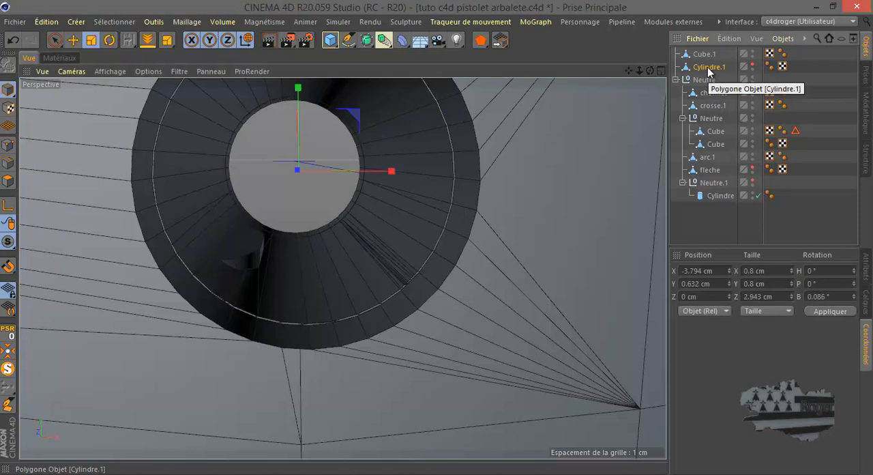
drag(707, 66, 710, 121)
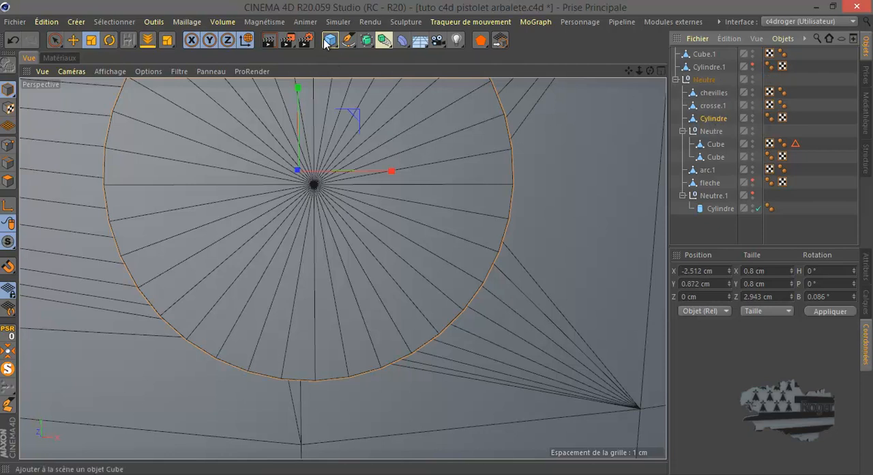
click(385, 40)
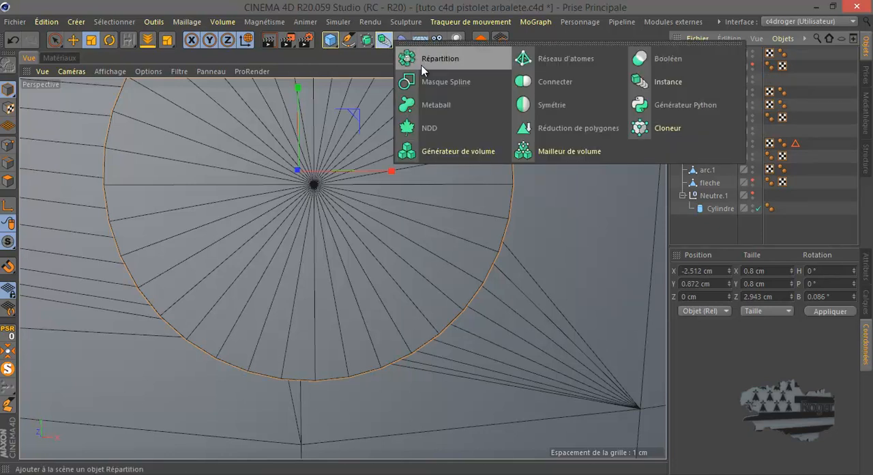
click(666, 62)
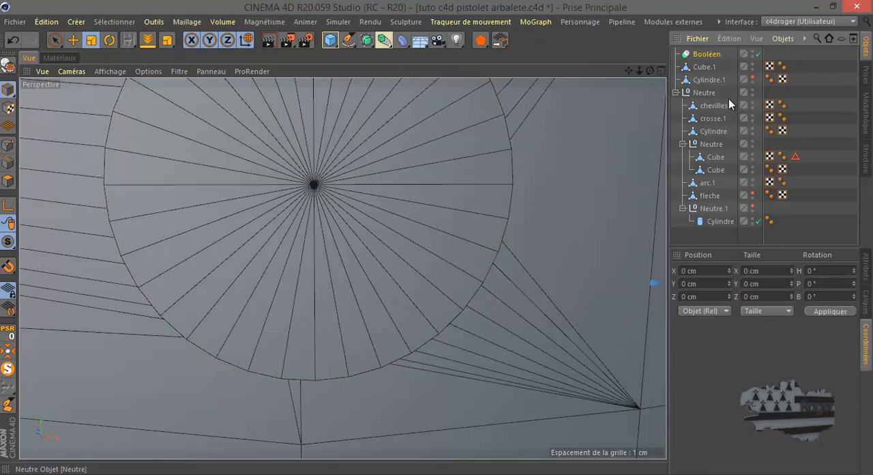
drag(707, 54, 725, 72)
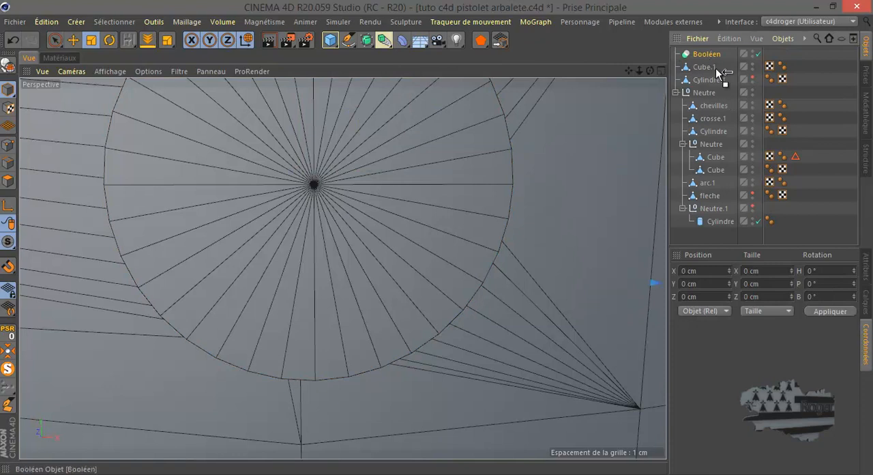
mouse_move(720, 114)
mouse_down()
mouse_move(729, 114)
mouse_move(713, 105)
mouse_up()
click(711, 119)
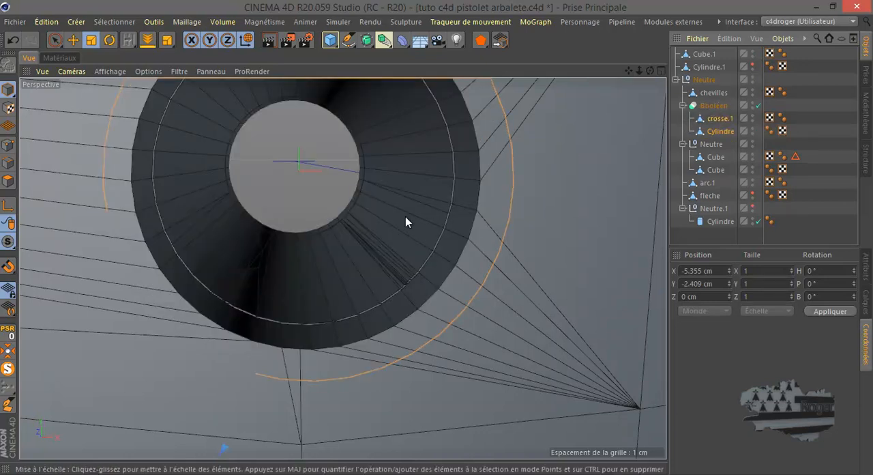
scroll(414, 215, down, 3)
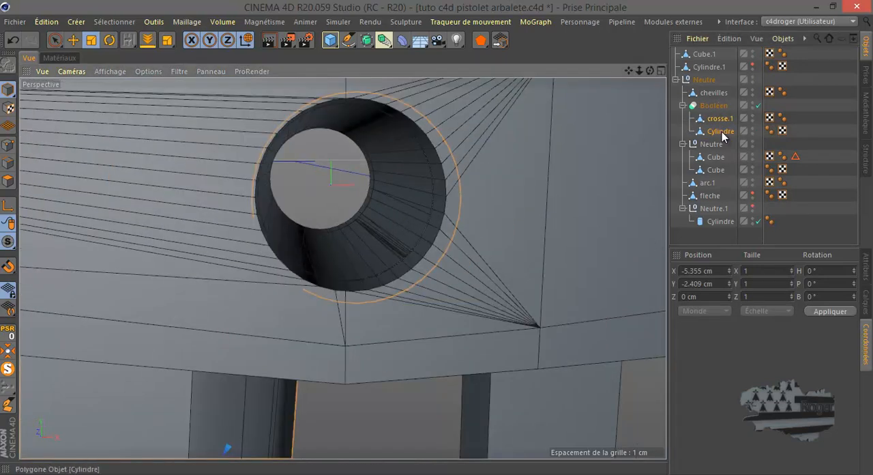
Convert the grip's Boolean to editable geometry and merge crosse.1 and Cylindre with Connect Objects + Delete
click(713, 107)
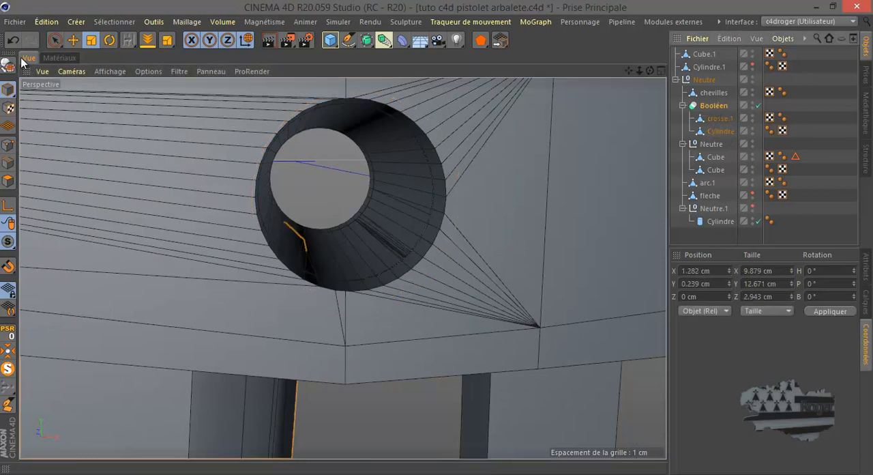
click(15, 38)
click(31, 39)
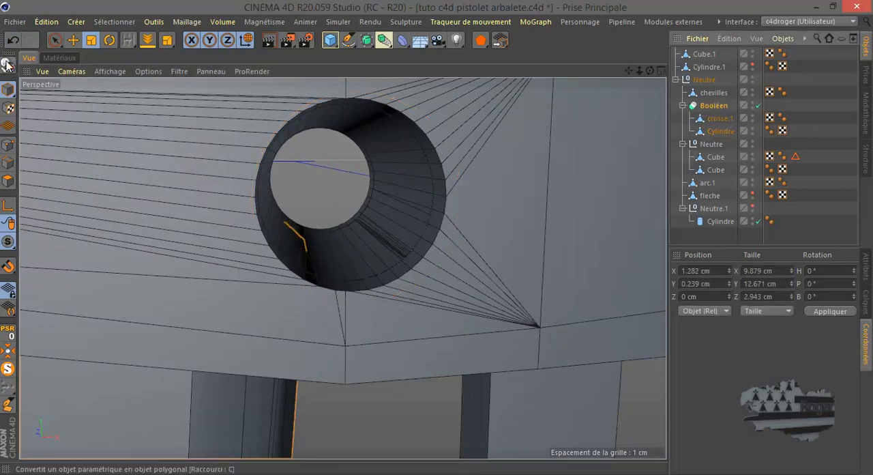
click(8, 65)
key(ctrl+z)
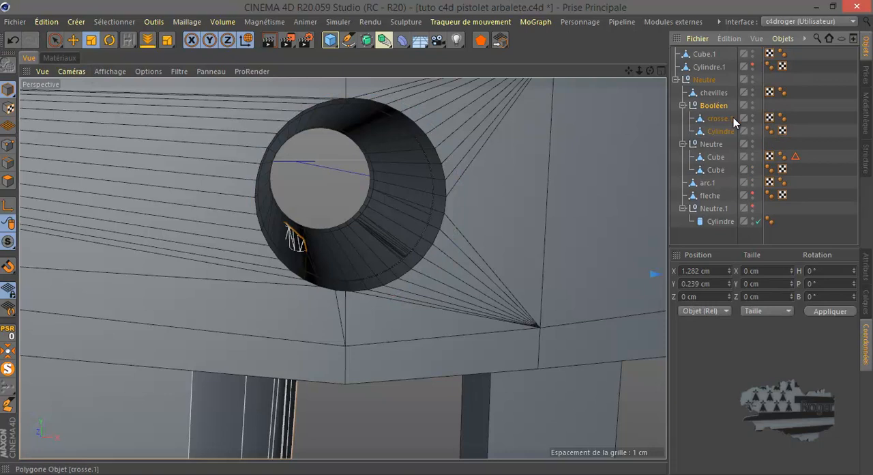
click(706, 119)
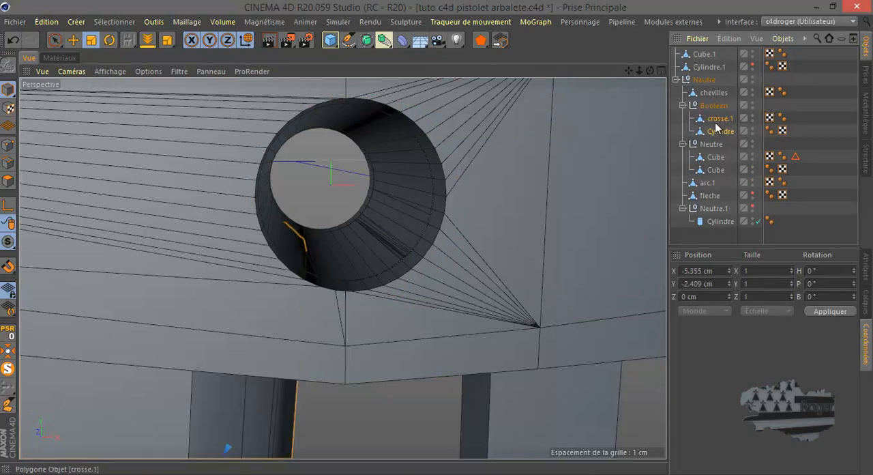
right_click(714, 120)
click(626, 352)
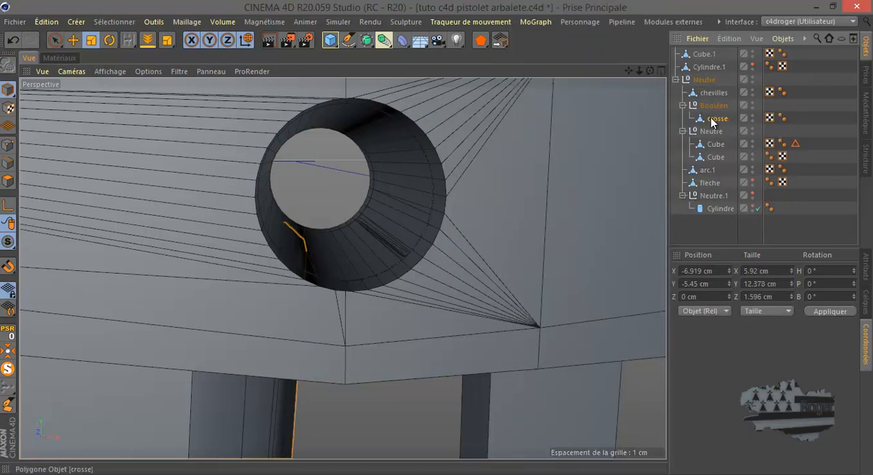
Move the merged crosse out of the Booléen null, delete the empty null, and collapse the Neutre hierarchy
mouse_move(711, 117)
mouse_down()
mouse_move(699, 121)
mouse_move(714, 142)
mouse_move(707, 123)
mouse_up()
key(Delete)
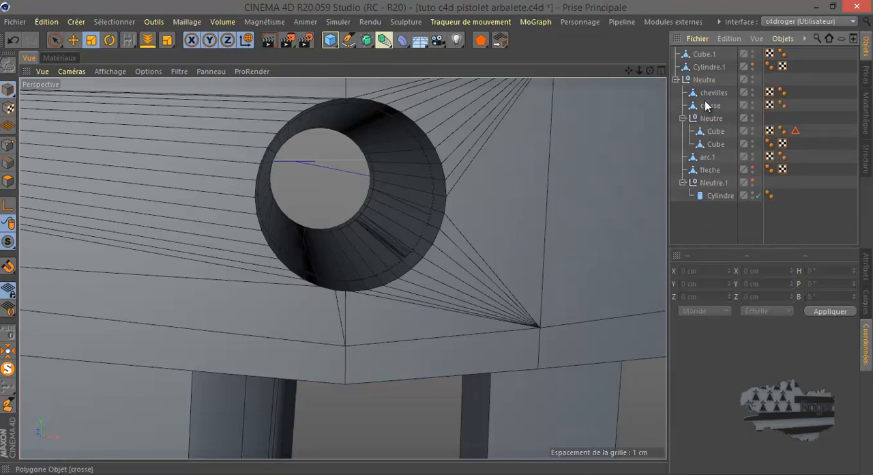
click(676, 80)
Unhide Cylindre.1 and scale it down along Z to about 2.51 cm to match the trigger block's width
click(707, 66)
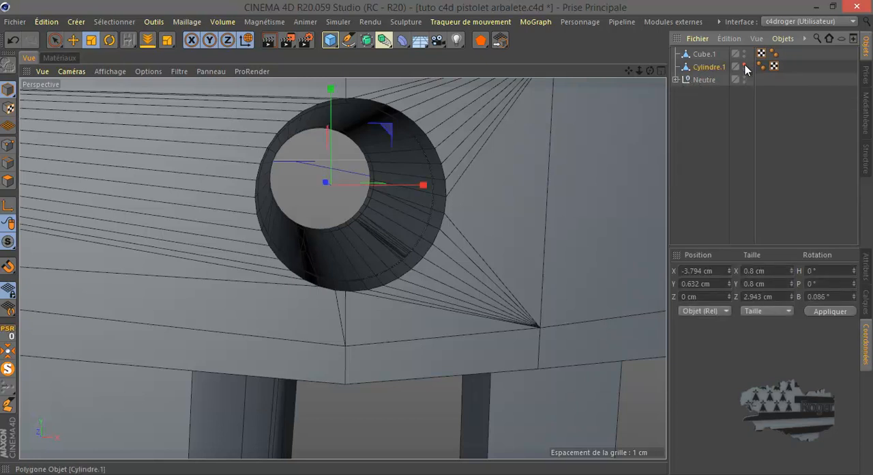
click(745, 64)
middle_click(501, 209)
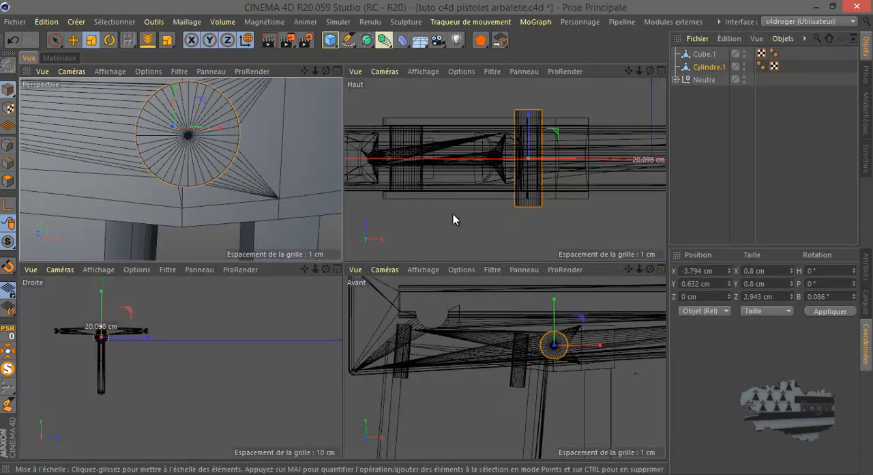
middle_click(473, 218)
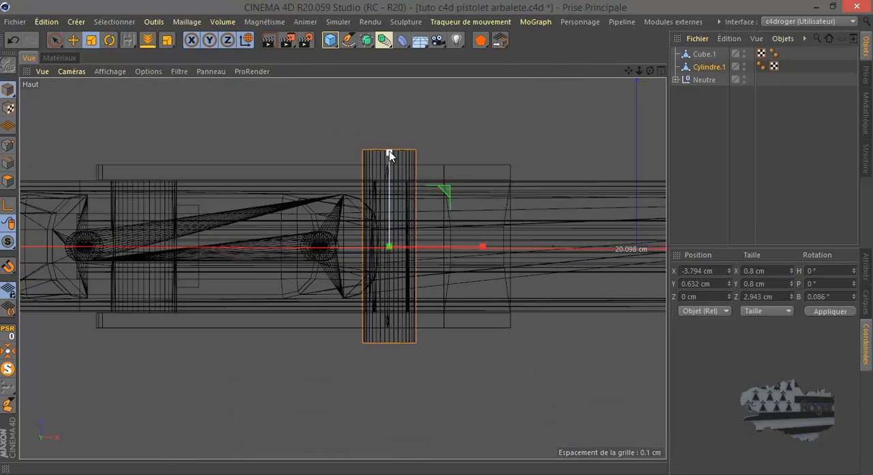
scroll(379, 191, up, 3)
drag(394, 181, 394, 198)
middle_click(324, 200)
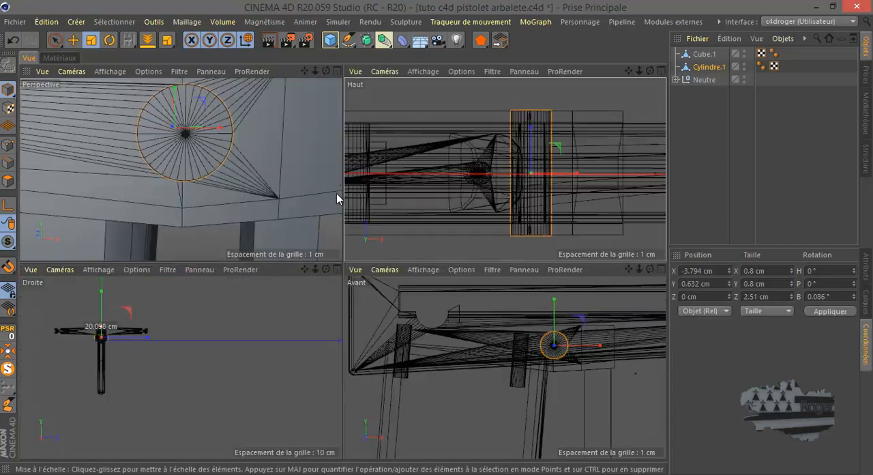
middle_click(333, 184)
scroll(339, 199, down, 11)
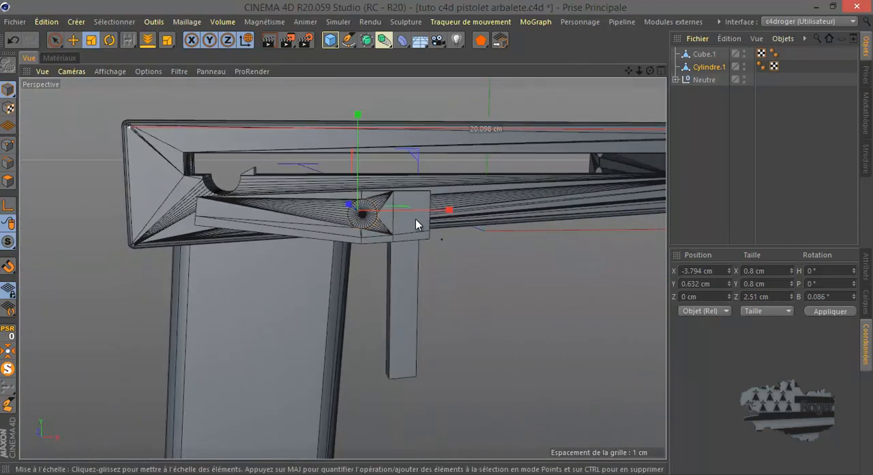
Nest Cube.1 under Cylindre.1 and move only its axis to the pin's centre by setting position X and Y to 0
click(703, 55)
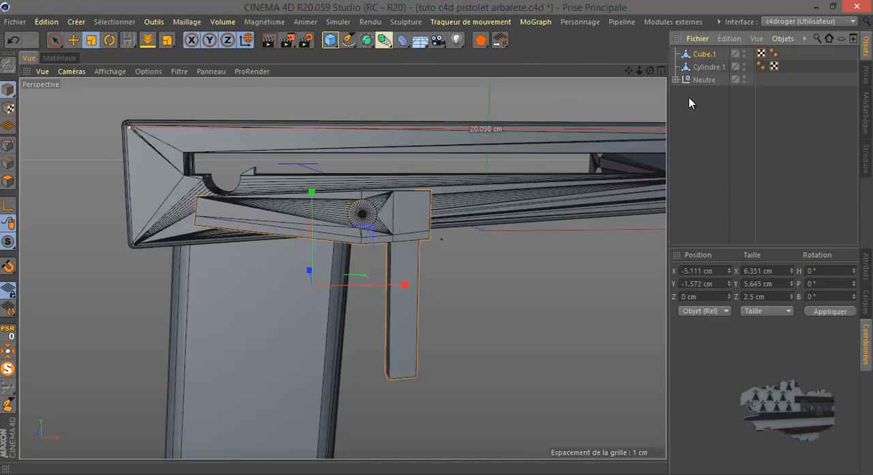
drag(705, 54, 709, 68)
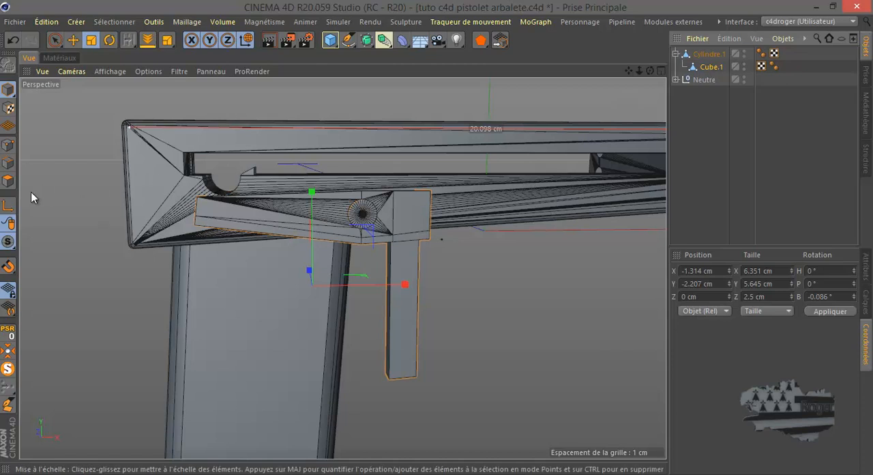
double_click(701, 271)
text(0)
double_click(701, 284)
text(0)
click(824, 311)
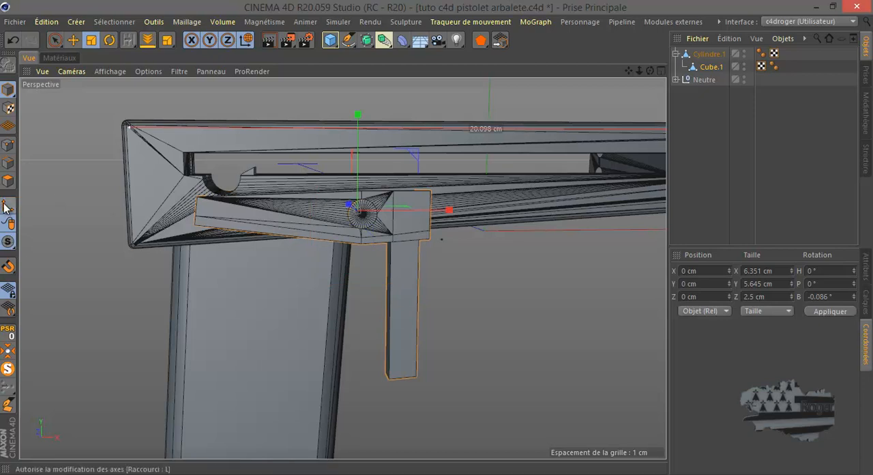
Take Cube.1 out of Cylindre.1 and place it at the root of the object hierarchy
drag(713, 67, 708, 50)
Try rotating the trigger Cube.1 around its pin to a bank of about 10.33° in the front view, and undo the rotation
middle_click(257, 217)
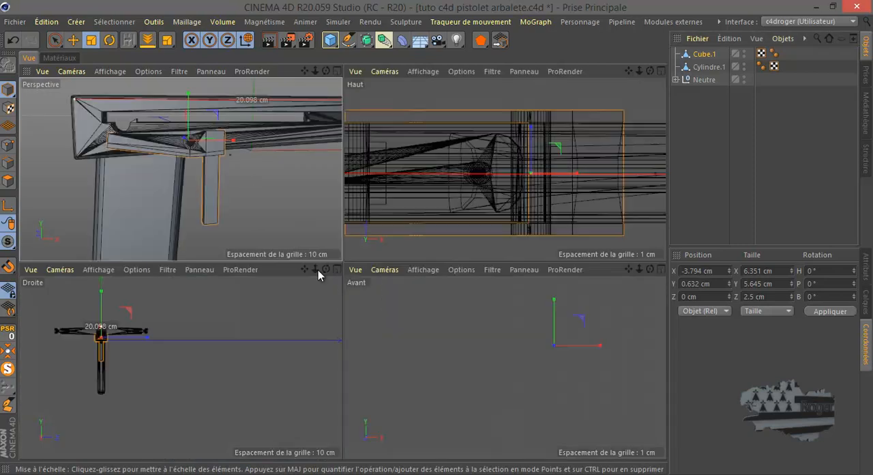
middle_click(470, 358)
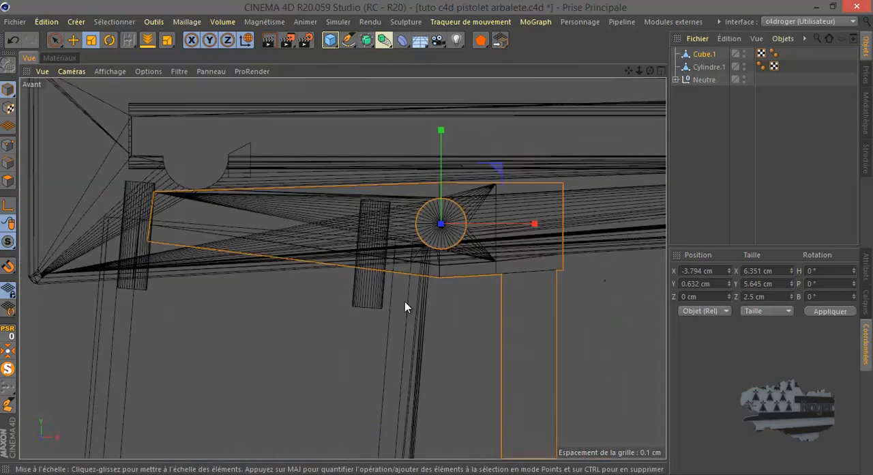
click(109, 40)
drag(460, 170, 460, 193)
scroll(415, 292, up, 5)
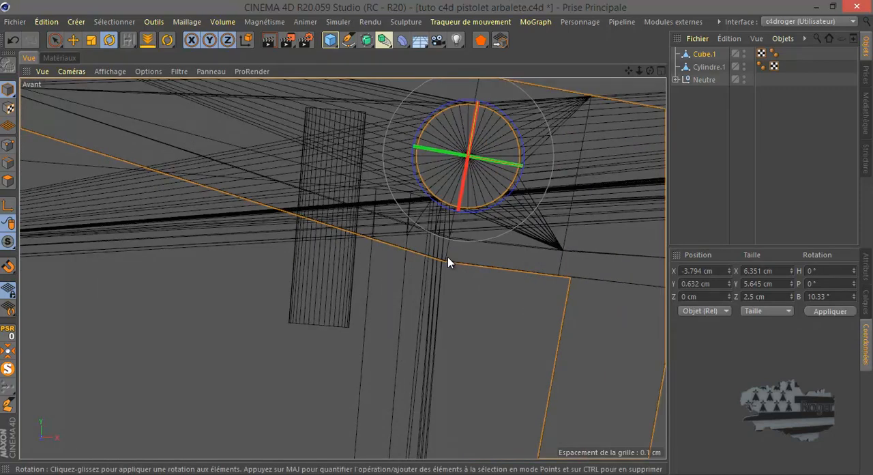
scroll(441, 273, down, 3)
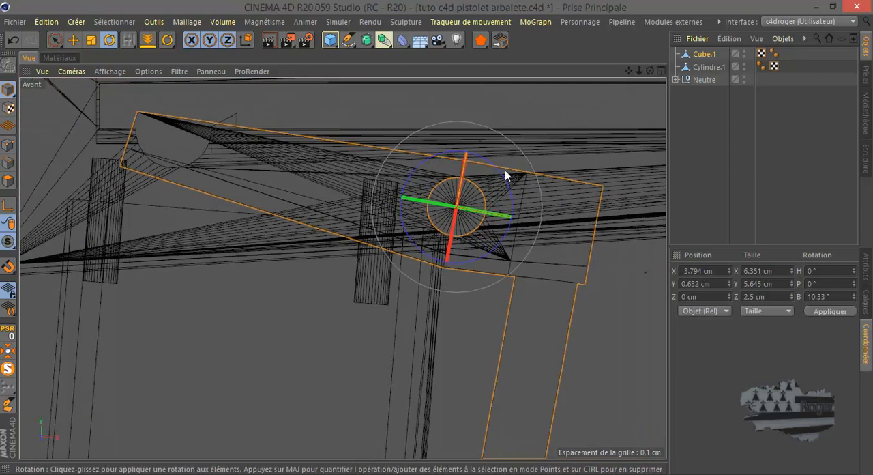
click(12, 39)
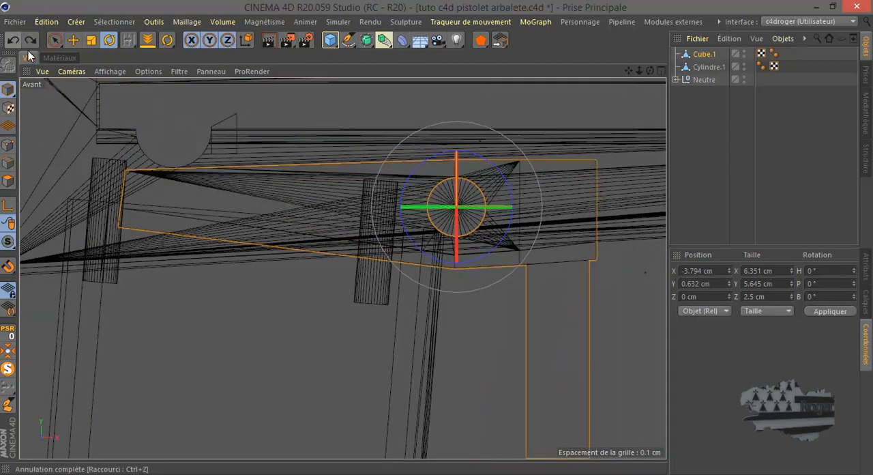
click(315, 308)
Examine the trigger, its pin, the string notch and the overall crossbow proportions from several angles in perspective
middle_click(312, 309)
middle_click(263, 214)
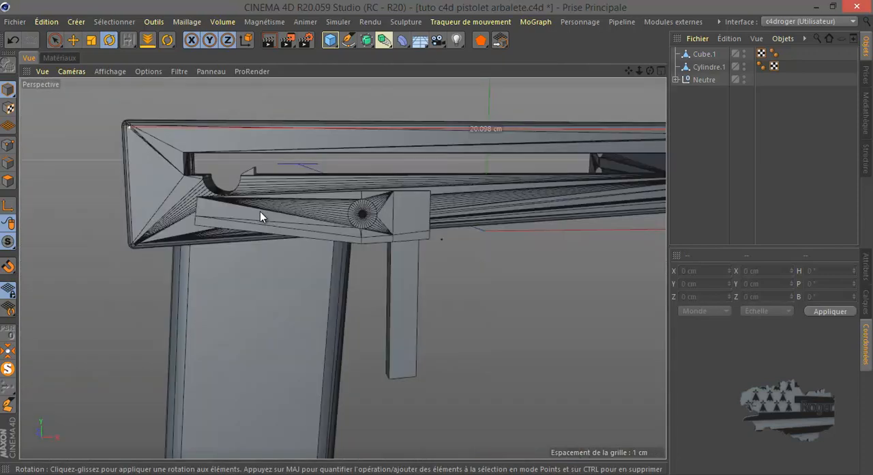
scroll(260, 213, down, 4)
drag(651, 71, 436, 238)
scroll(297, 266, up, 8)
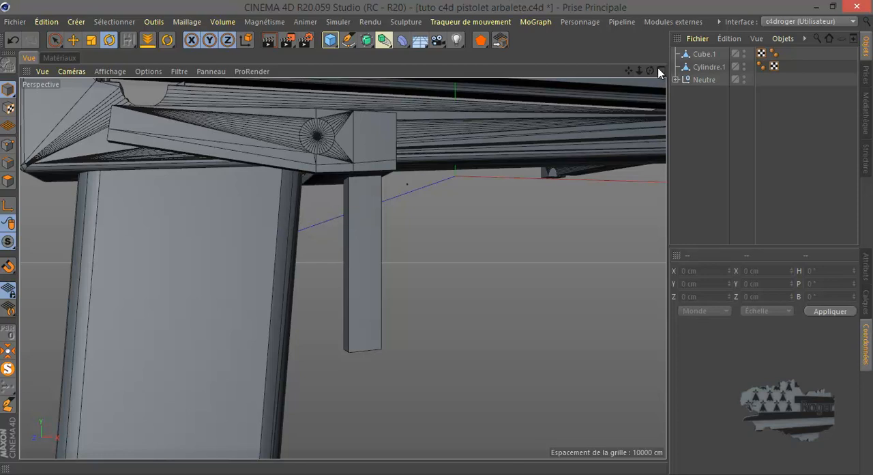
drag(651, 71, 413, 240)
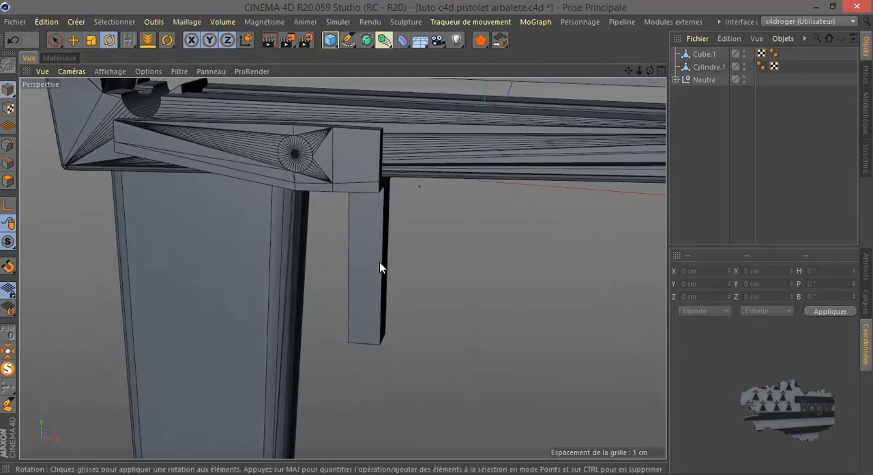
drag(650, 71, 437, 243)
click(174, 117)
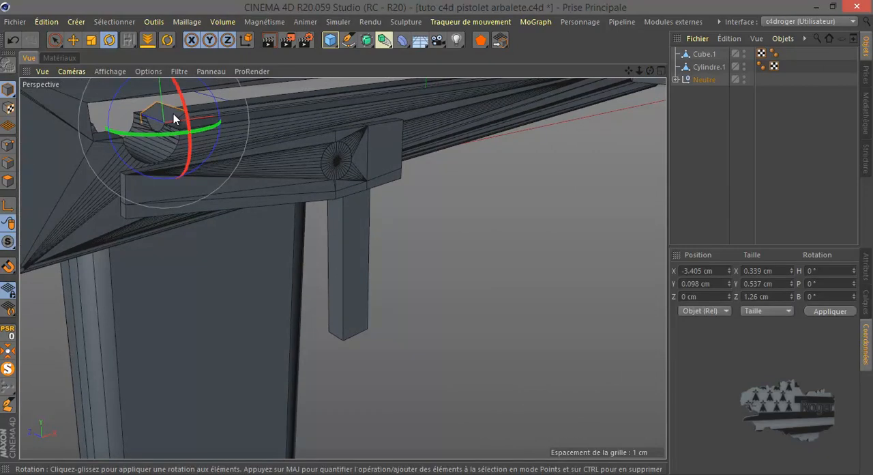
click(411, 269)
scroll(412, 268, down, 3)
scroll(252, 176, up, 6)
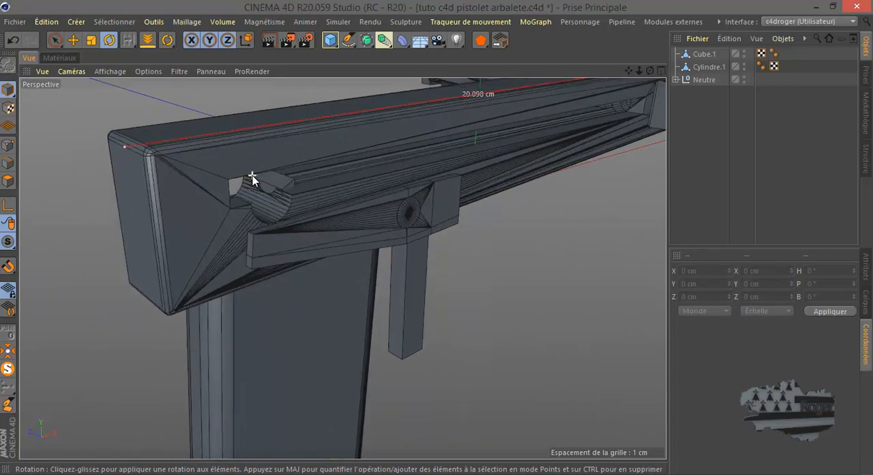
scroll(252, 176, down, 8)
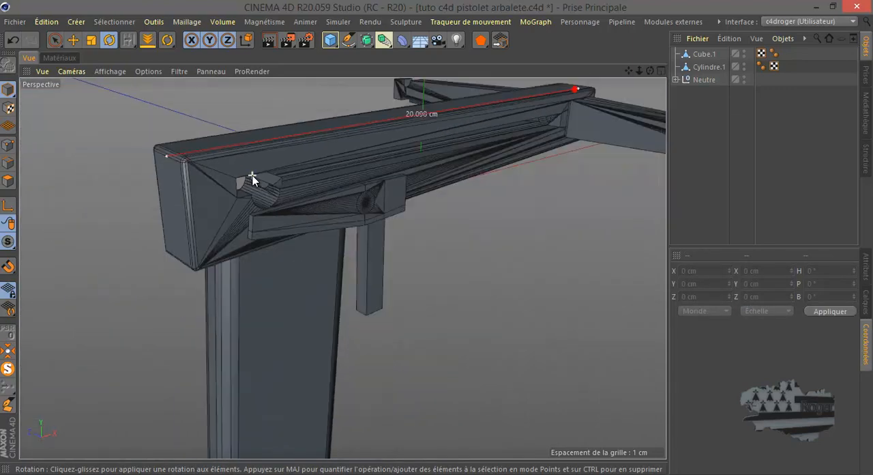
drag(650, 71, 436, 239)
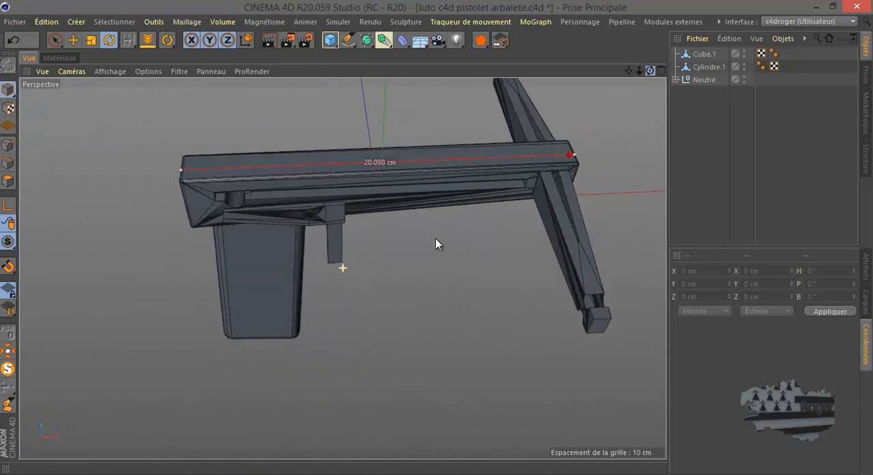
scroll(406, 236, down, 3)
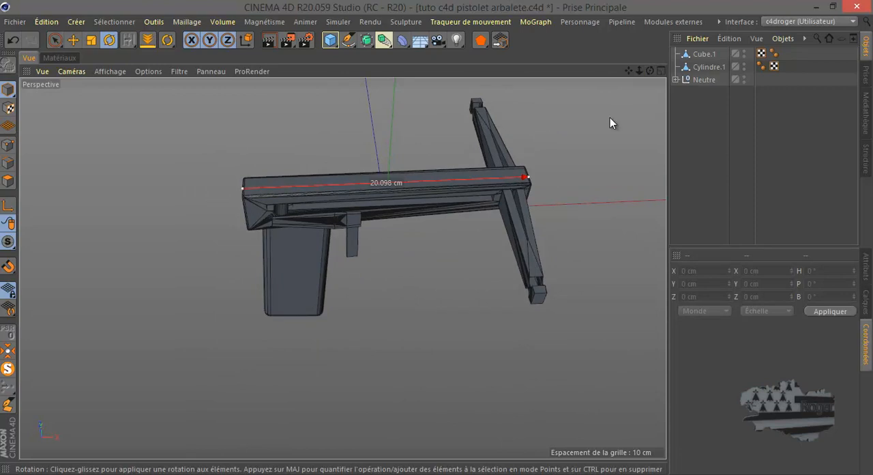
Measure the bow's span from tip to tip with the Measure tool in the right-side view, and return to perspective
middle_click(546, 244)
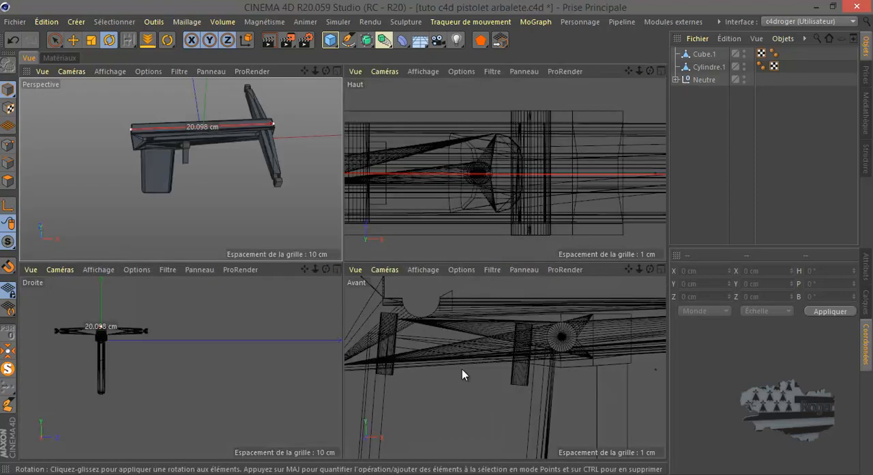
middle_click(306, 352)
scroll(298, 251, up, 5)
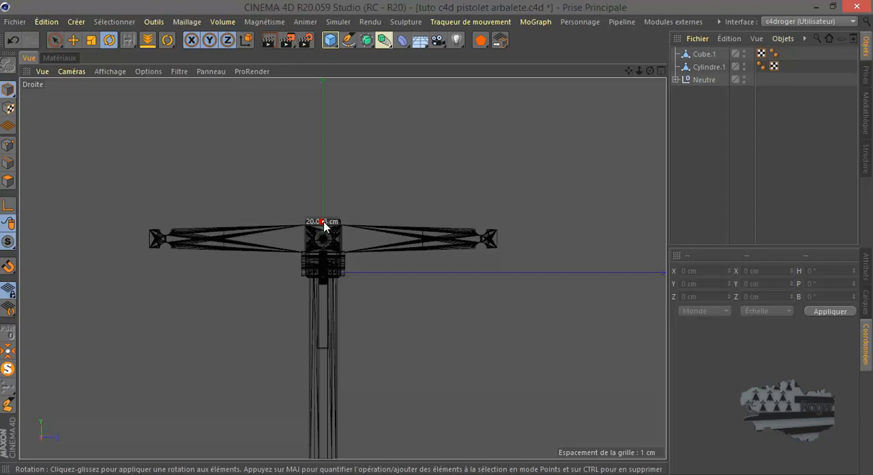
click(324, 227)
click(203, 135)
click(162, 23)
click(170, 97)
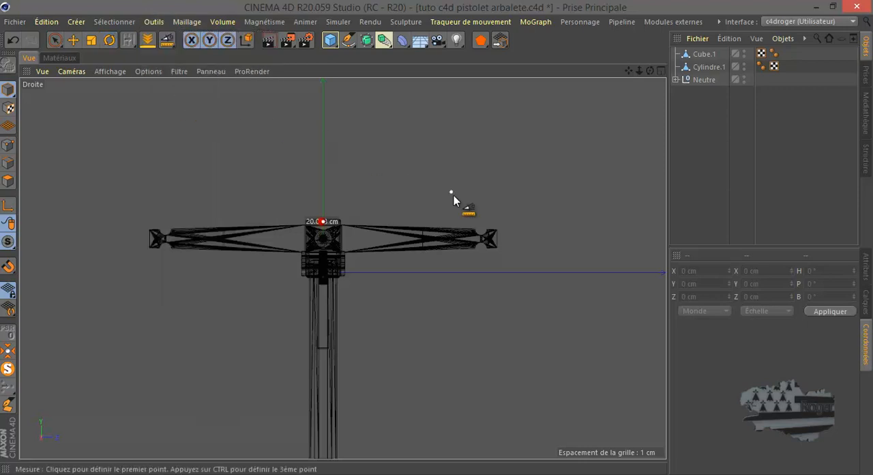
click(497, 239)
drag(323, 224, 151, 242)
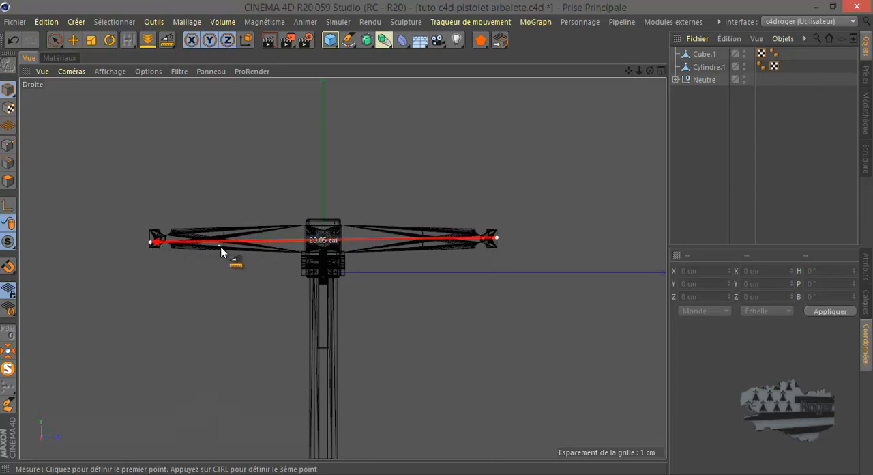
scroll(310, 251, up, 5)
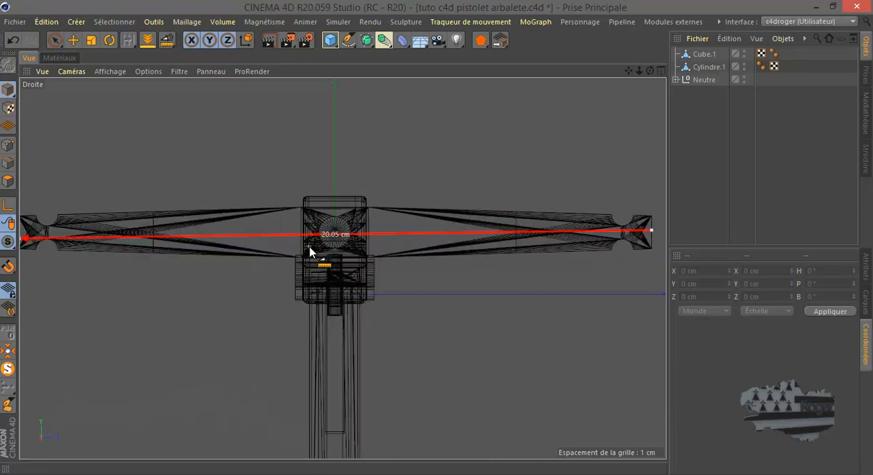
middle_click(320, 243)
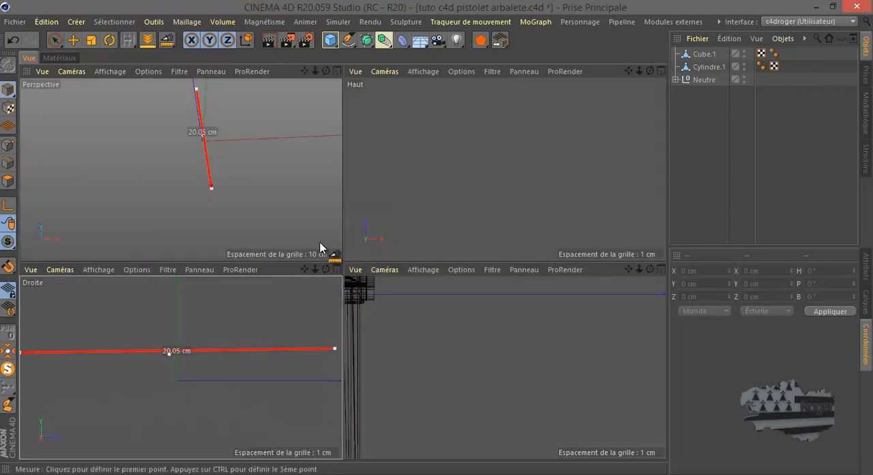
middle_click(290, 187)
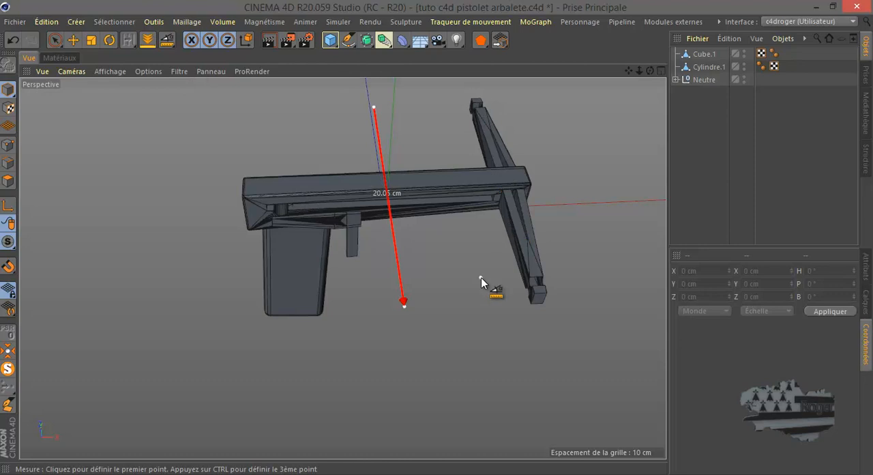
Add a default 200 cm cube as a size comparison for the crossbow, and delete it
click(675, 80)
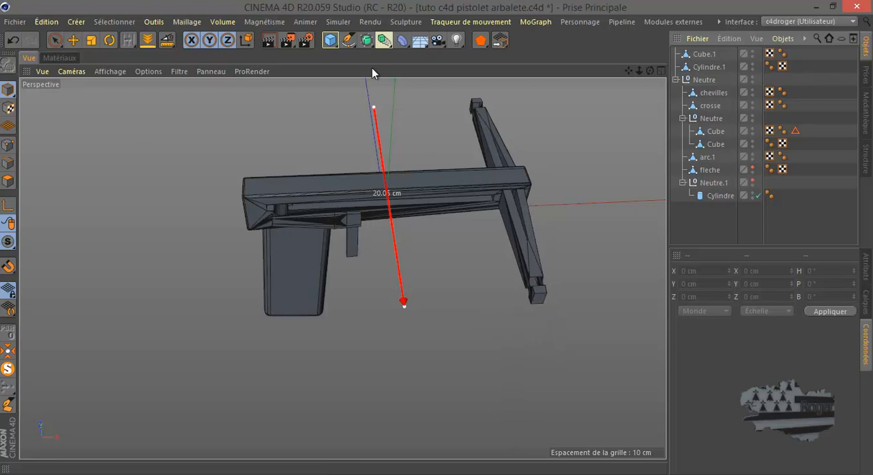
click(330, 41)
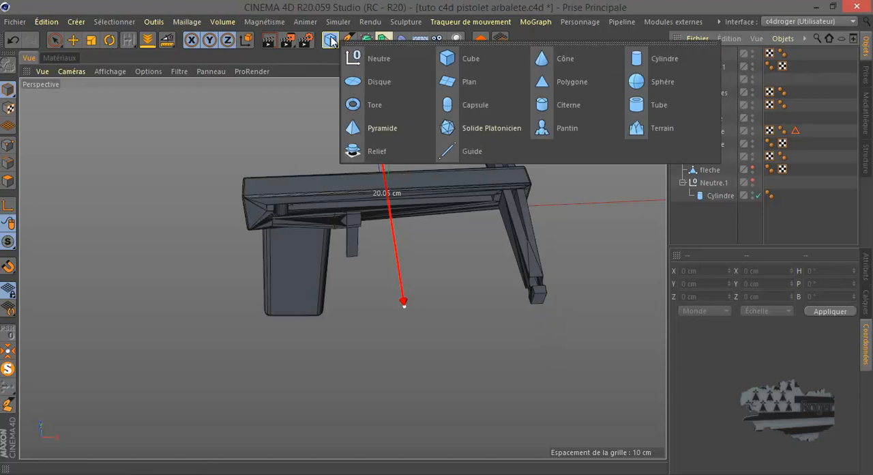
click(333, 39)
scroll(338, 274, down, 8)
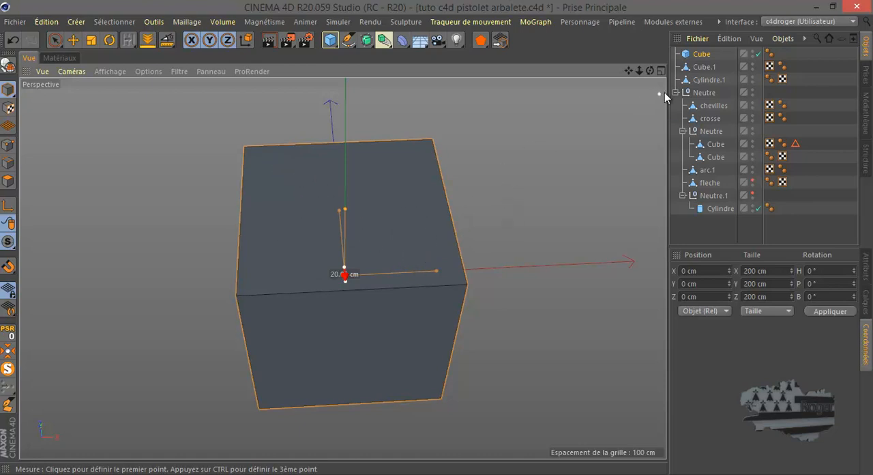
click(702, 55)
key(Delete)
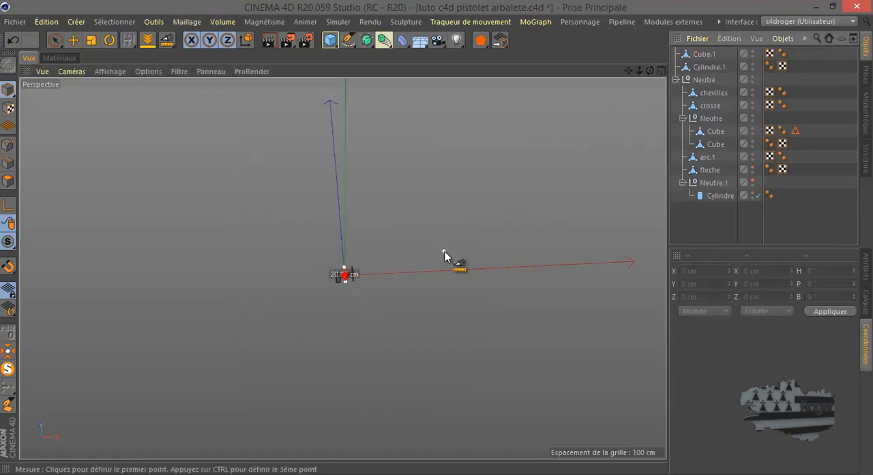
scroll(355, 281, up, 8)
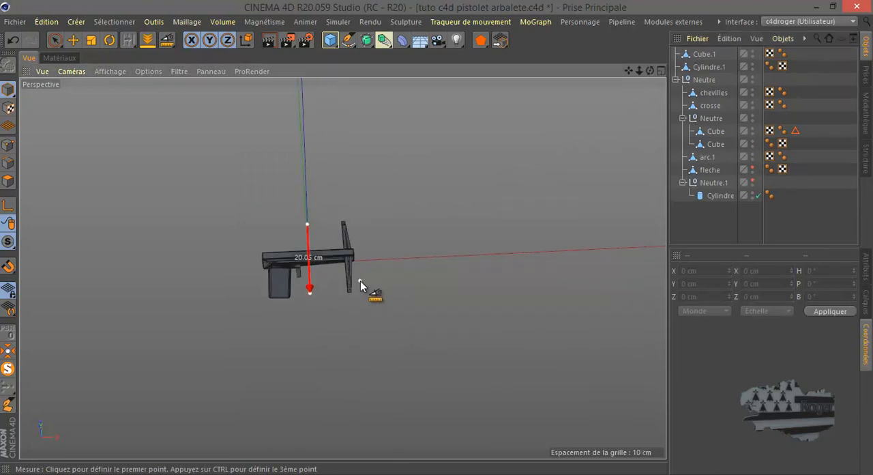
Try scaling arc.1 along Z to about 25.28 cm, examine its fit in the front of the body, and undo the scaling
click(73, 40)
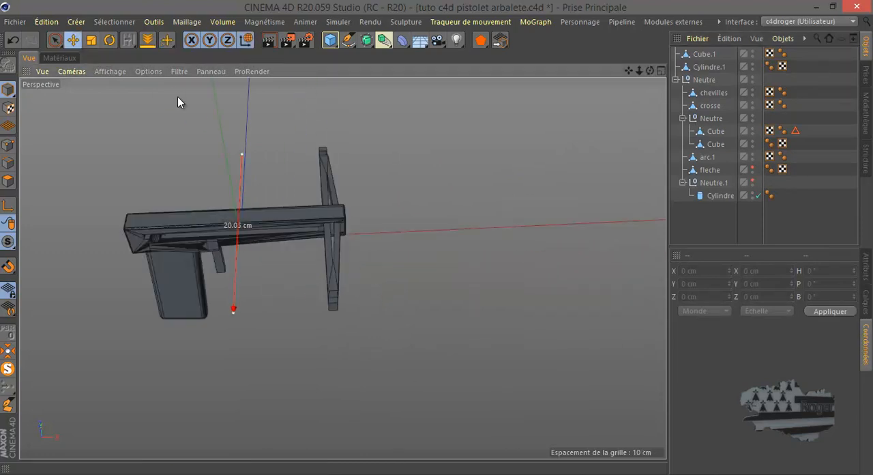
click(327, 165)
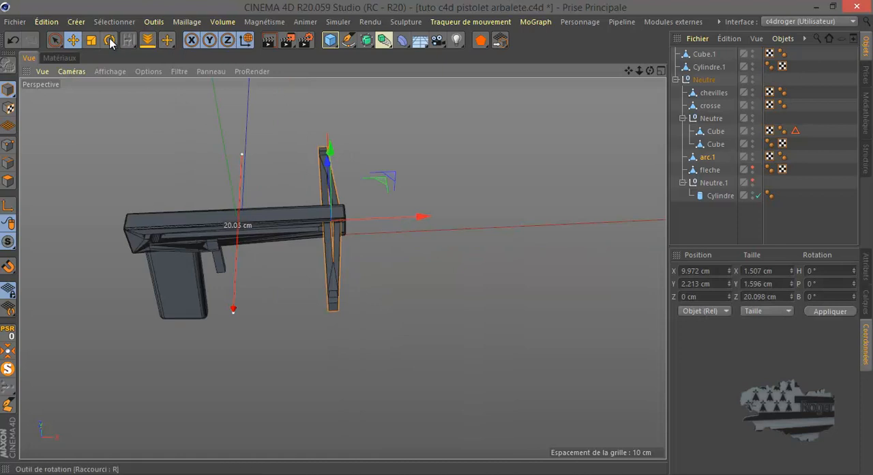
click(94, 41)
scroll(358, 231, up, 3)
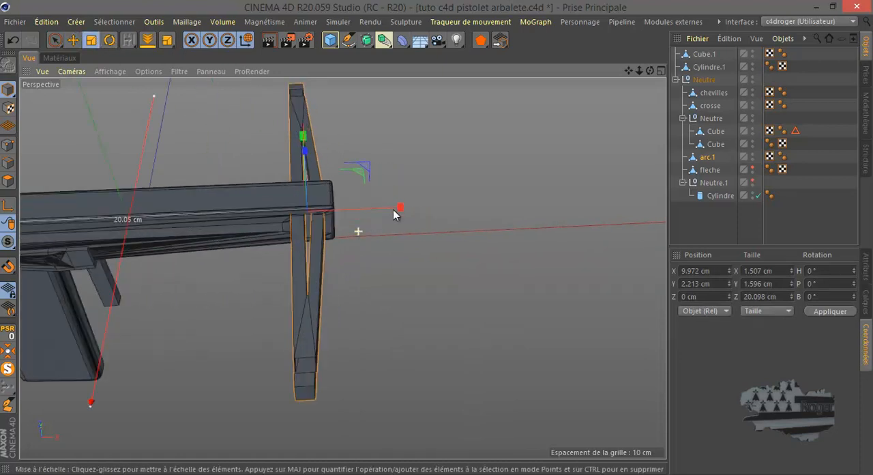
drag(650, 70, 641, 104)
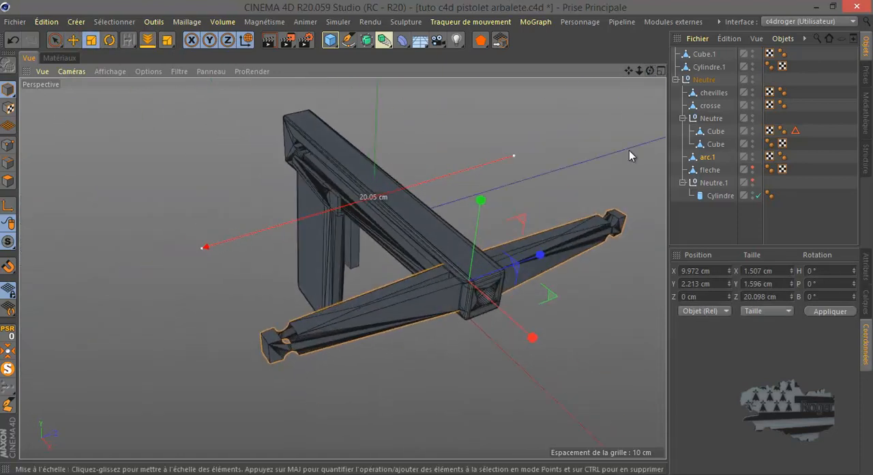
drag(544, 254, 566, 258)
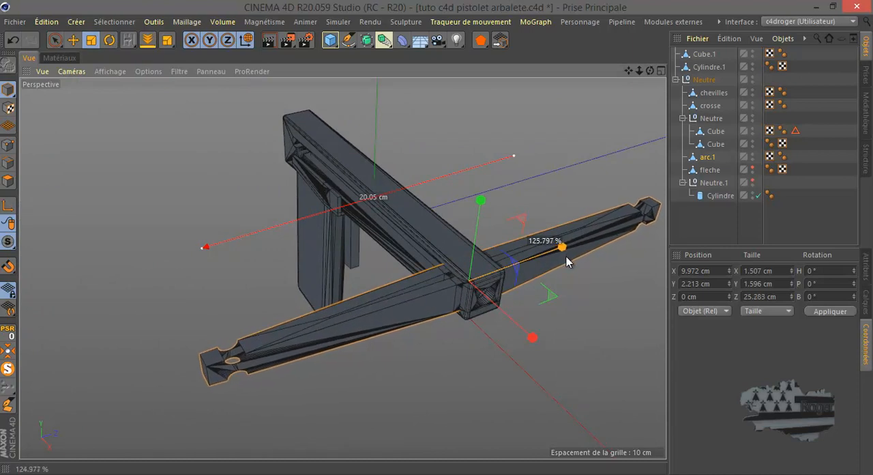
scroll(502, 317, up, 8)
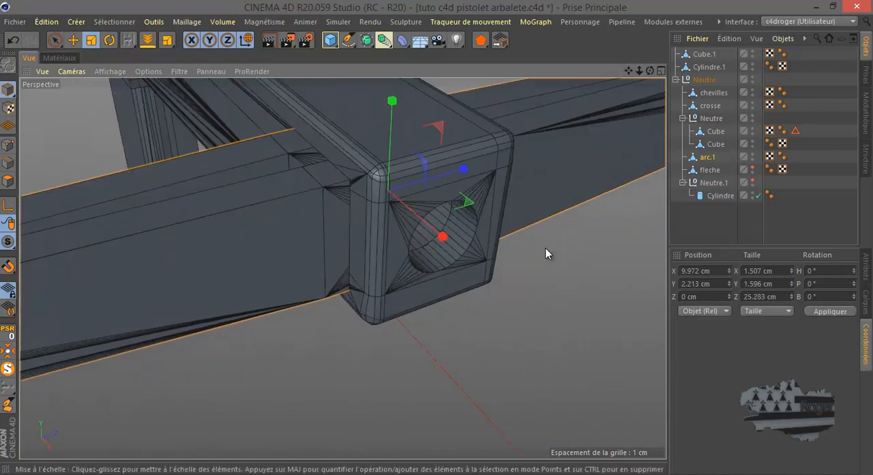
drag(650, 70, 435, 236)
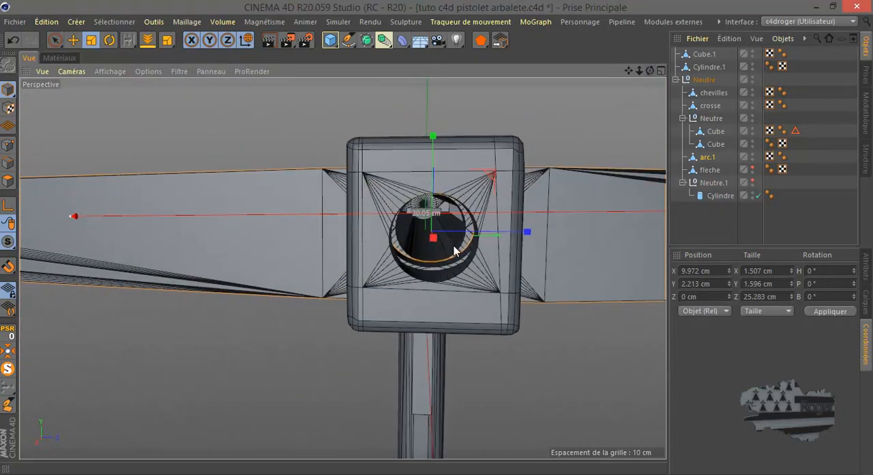
click(12, 42)
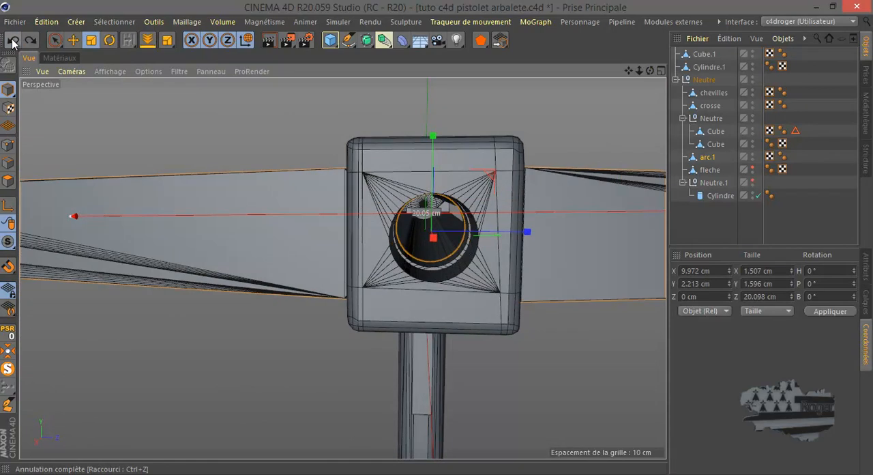
drag(647, 71, 300, 275)
middle_click(299, 275)
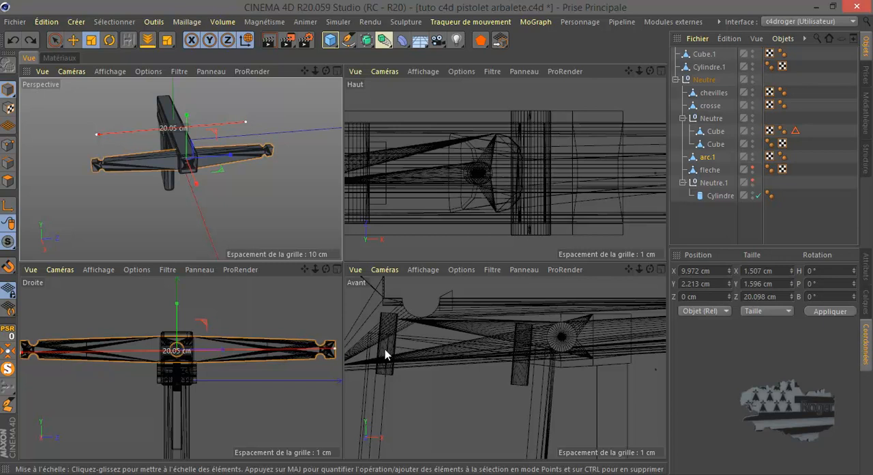
Select the notched end points at both tips of arc.1 in the right-side view and scale them along Z to about 23.76 cm
middle_click(284, 363)
scroll(321, 331, down, 2)
click(706, 157)
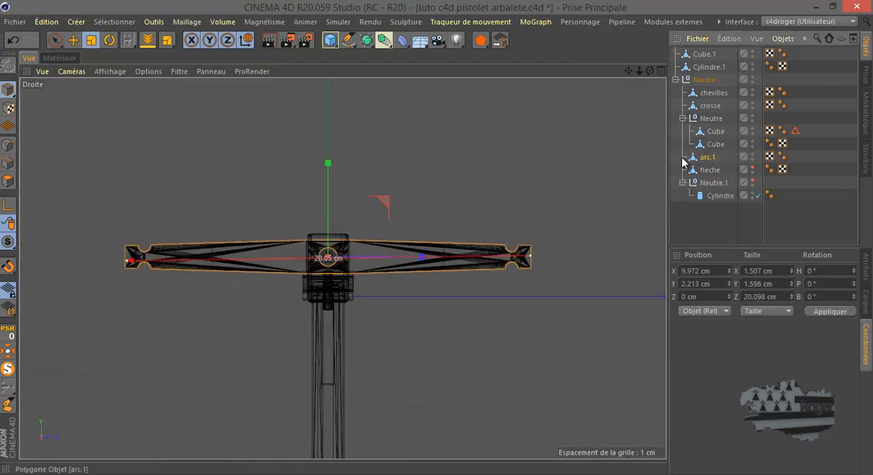
click(8, 145)
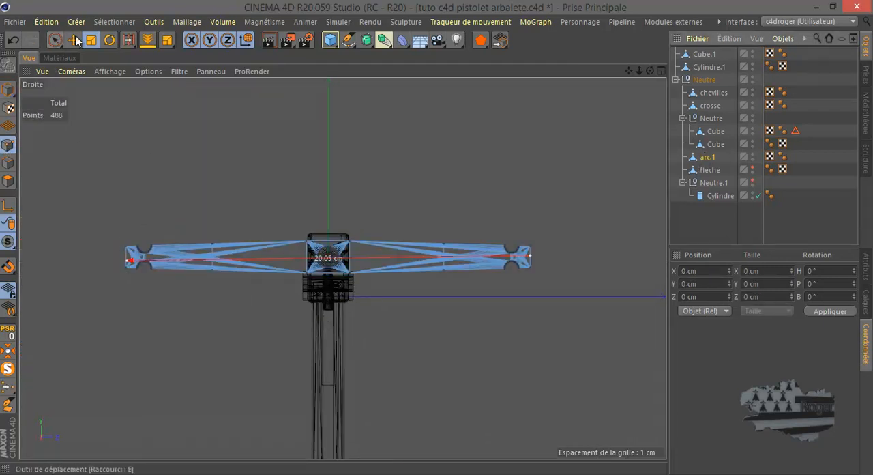
drag(56, 43, 107, 85)
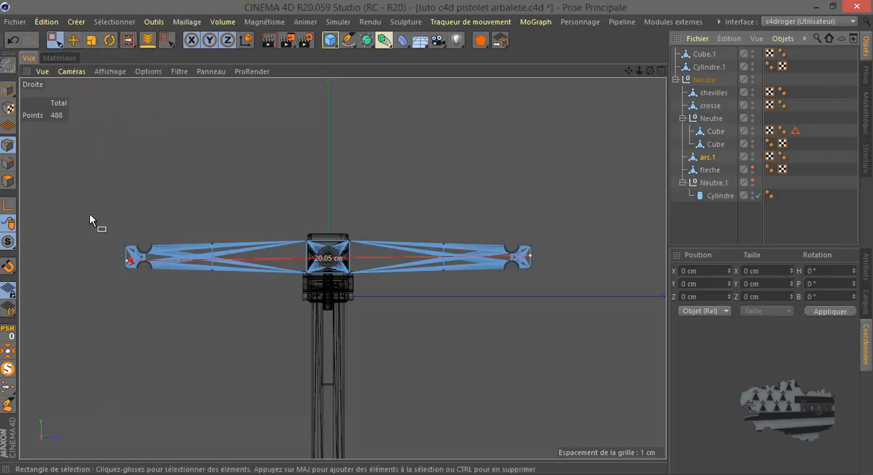
drag(89, 215, 126, 278)
drag(170, 313, 171, 314)
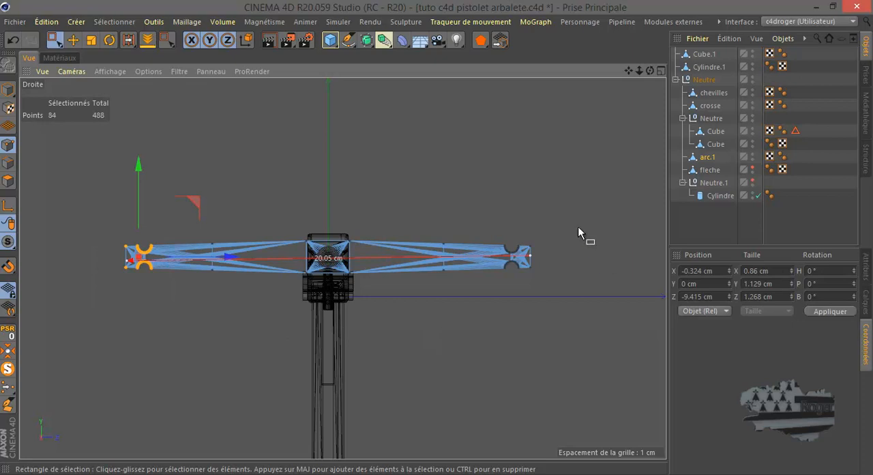
drag(572, 217, 532, 287)
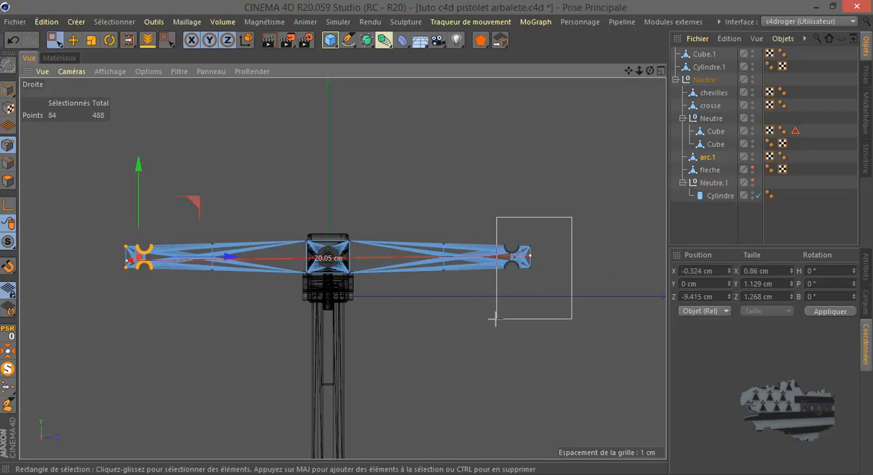
shift+drag(498, 316, 498, 316)
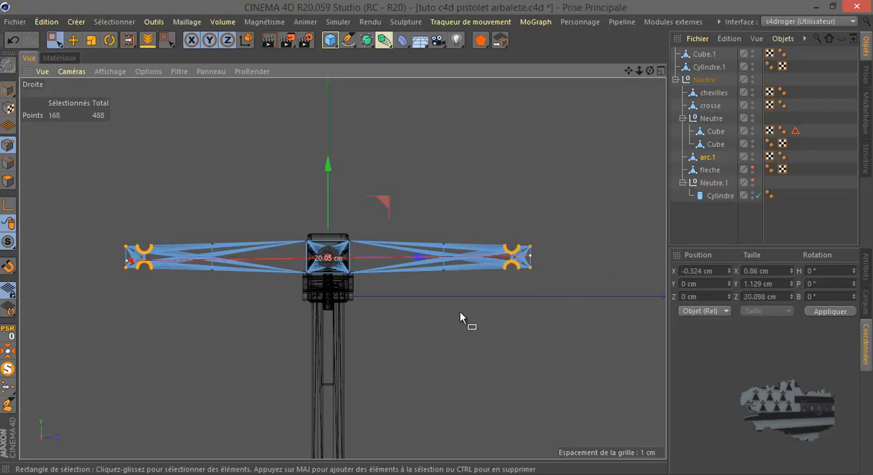
click(92, 42)
drag(421, 260, 437, 264)
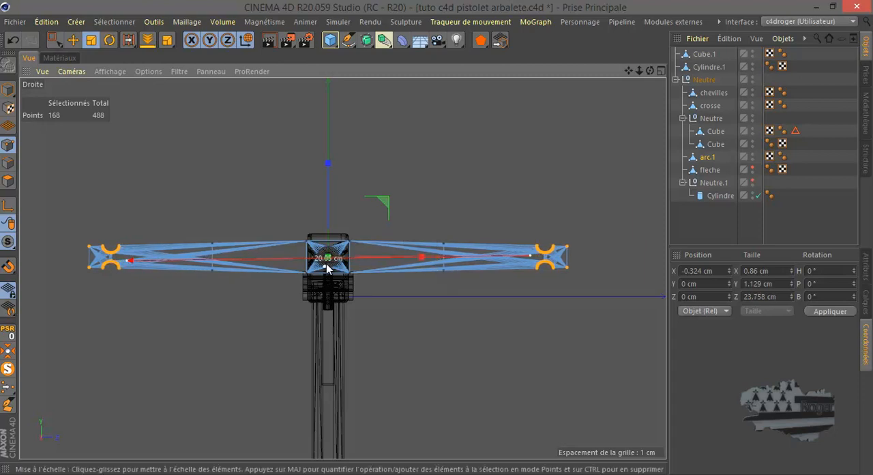
Examine the bow's centre in the right-side view, deselect its points, and inspect the lengthened bow against the body from several angles in perspective
scroll(331, 266, up, 5)
scroll(330, 268, up, 3)
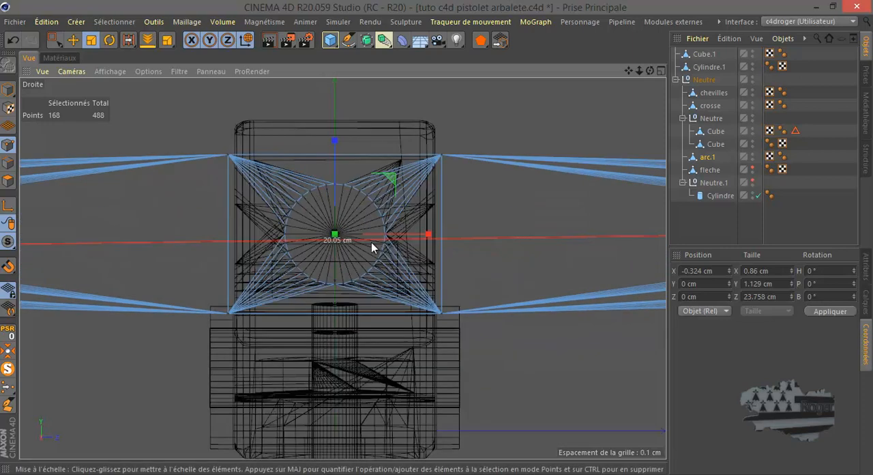
scroll(369, 252, down, 8)
middle_click(260, 181)
middle_click(260, 182)
scroll(341, 244, down, 3)
drag(649, 71, 436, 237)
click(519, 221)
scroll(514, 219, down, 3)
scroll(288, 249, up, 5)
drag(628, 71, 436, 238)
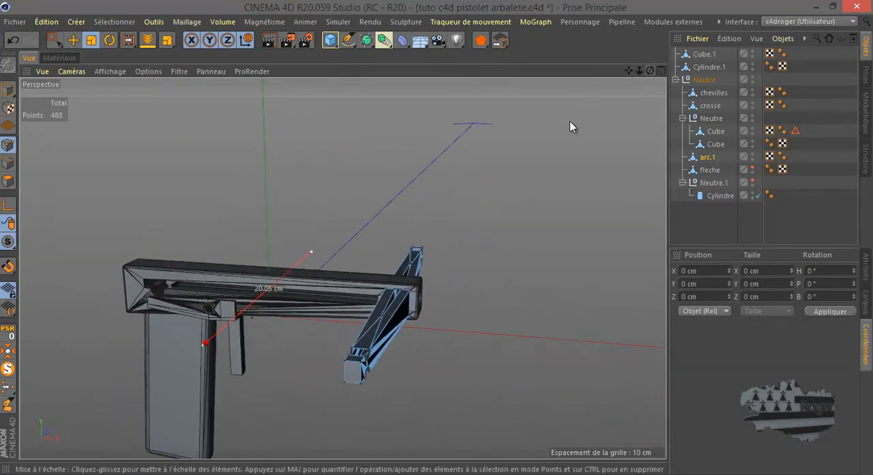
scroll(586, 112, down, 2)
scroll(367, 293, up, 3)
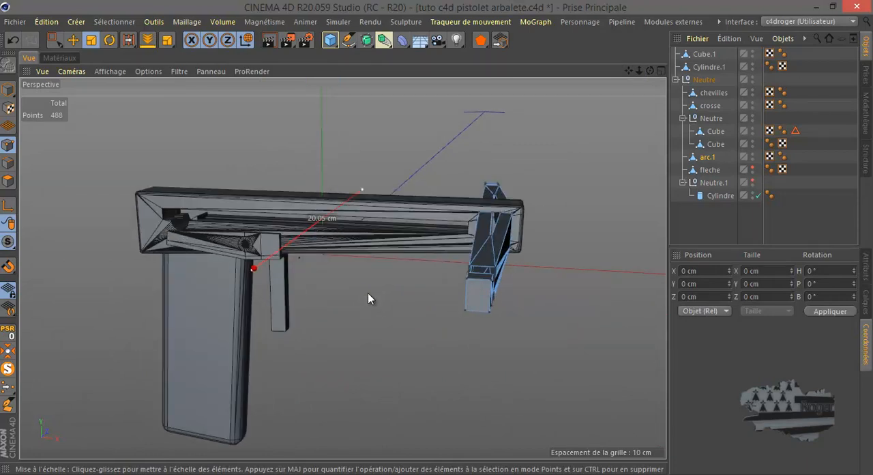
mouse_move(650, 71)
mouse_down()
mouse_move(437, 242)
mouse_move(652, 71)
mouse_up()
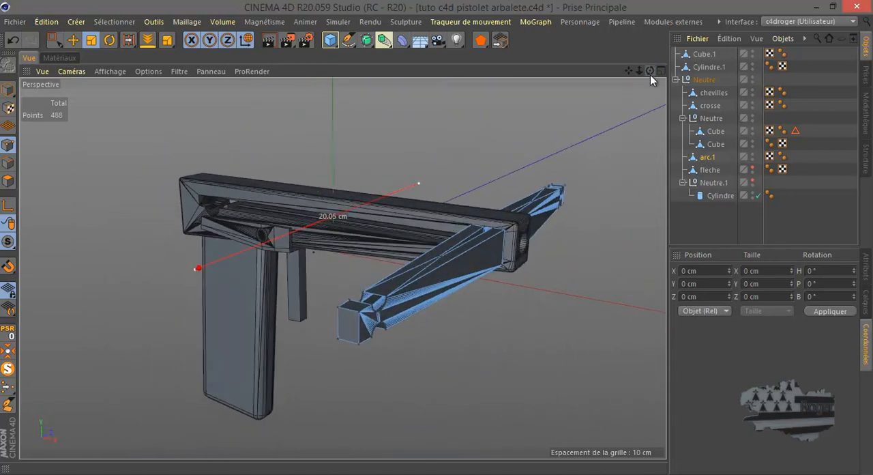